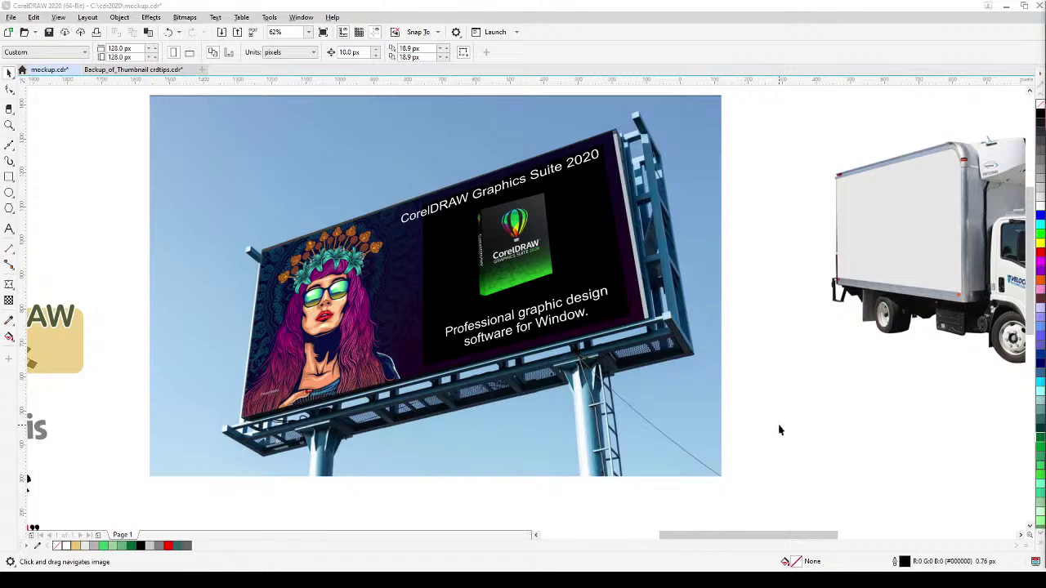
Step: Look over the mockup photos and artwork in the document, including the billboard, mugs, pillar, soda can, truck and roll-up banner
{"action": "scroll", "coordinate": [780, 429], "scroll_direction": "down", "scroll_amount": 2}
{"action": "left_click_drag", "start_coordinate": [779, 427], "coordinate": [672, 343]}
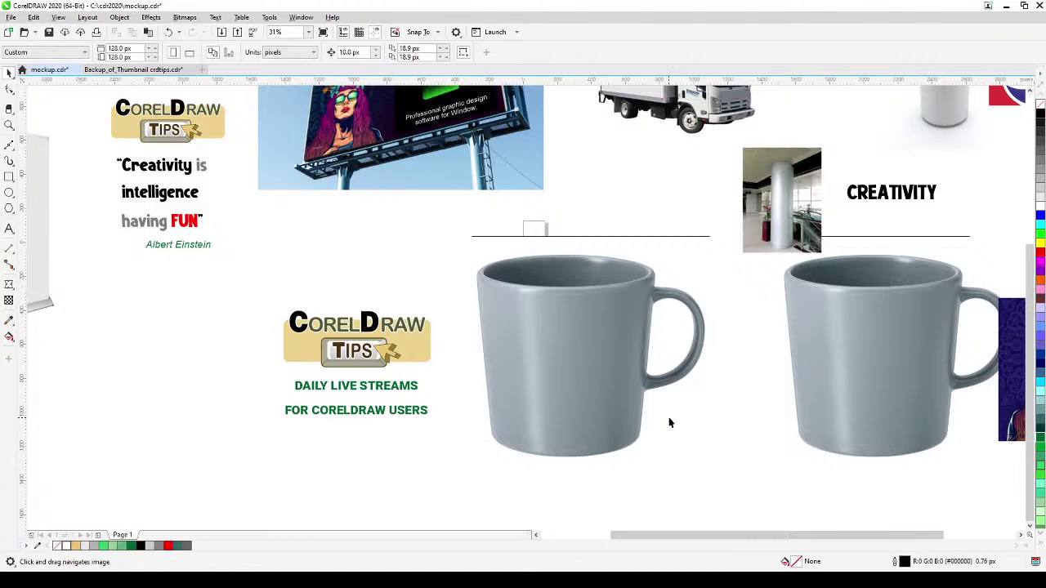
{"action": "left_click_drag", "start_coordinate": [695, 303], "coordinate": [626, 369]}
{"action": "scroll", "coordinate": [715, 337], "scroll_direction": "up", "scroll_amount": 2}
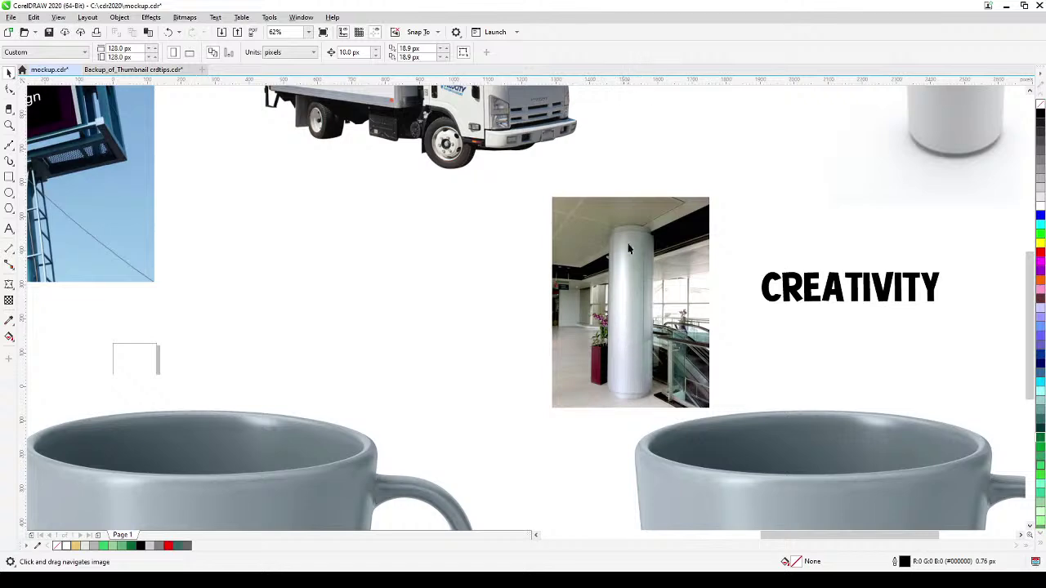
{"action": "left_click_drag", "start_coordinate": [812, 240], "coordinate": [614, 406]}
{"action": "left_click_drag", "start_coordinate": [717, 354], "coordinate": [668, 359]}
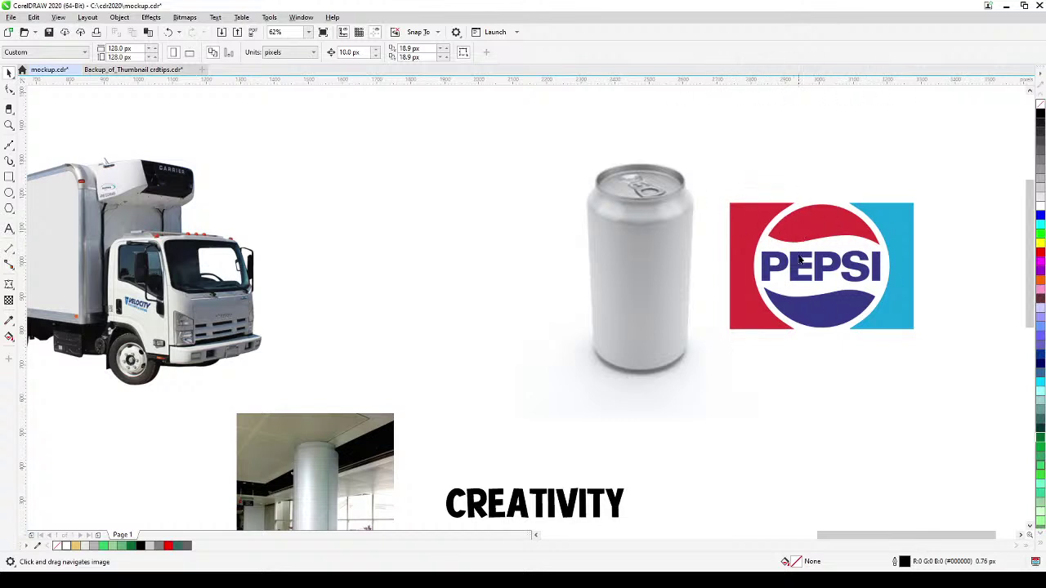
{"action": "left_click_drag", "start_coordinate": [474, 344], "coordinate": [723, 245]}
{"action": "left_click_drag", "start_coordinate": [396, 272], "coordinate": [559, 247]}
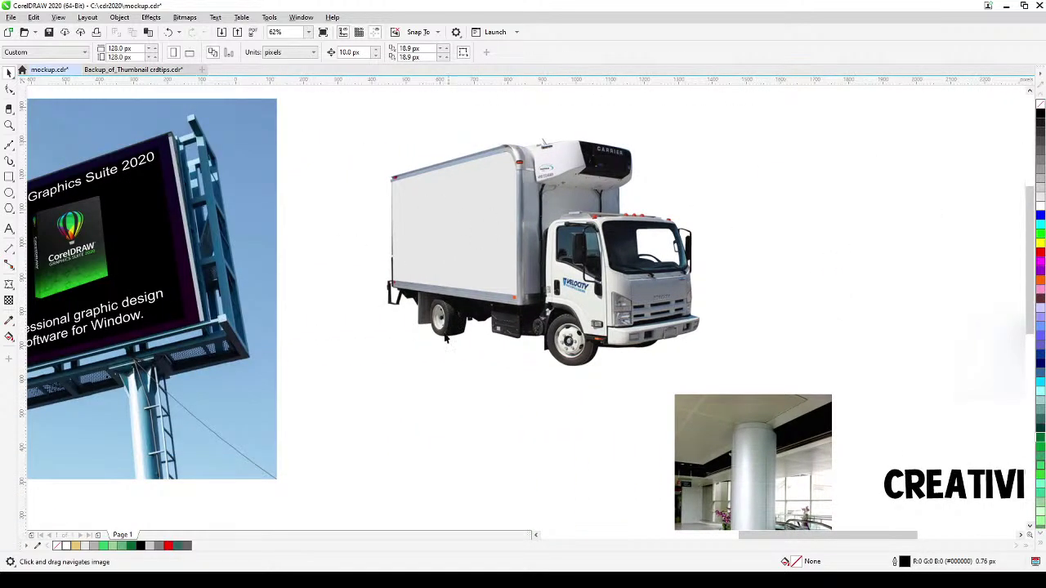
{"action": "scroll", "coordinate": [454, 327], "scroll_direction": "down", "scroll_amount": 4}
{"action": "left_click_drag", "start_coordinate": [394, 378], "coordinate": [533, 329]}
{"action": "scroll", "coordinate": [254, 359], "scroll_direction": "up", "scroll_amount": 4}
{"action": "left_click_drag", "start_coordinate": [224, 434], "coordinate": [313, 407]}
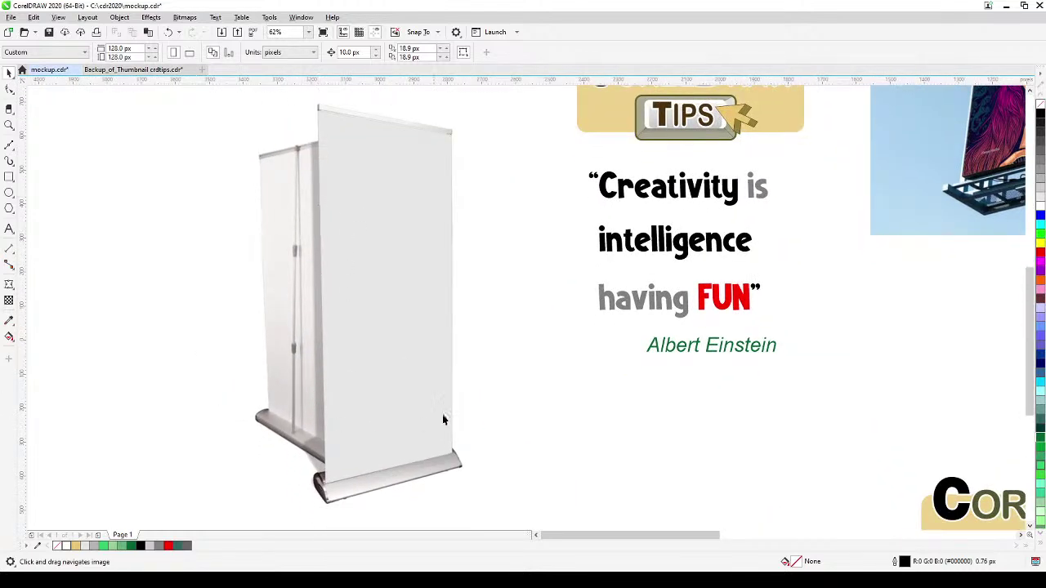
{"action": "scroll", "coordinate": [347, 433], "scroll_direction": "down", "scroll_amount": 2}
{"action": "left_click_drag", "start_coordinate": [468, 381], "coordinate": [349, 355]}
{"action": "scroll", "coordinate": [322, 400], "scroll_direction": "down", "scroll_amount": 2}
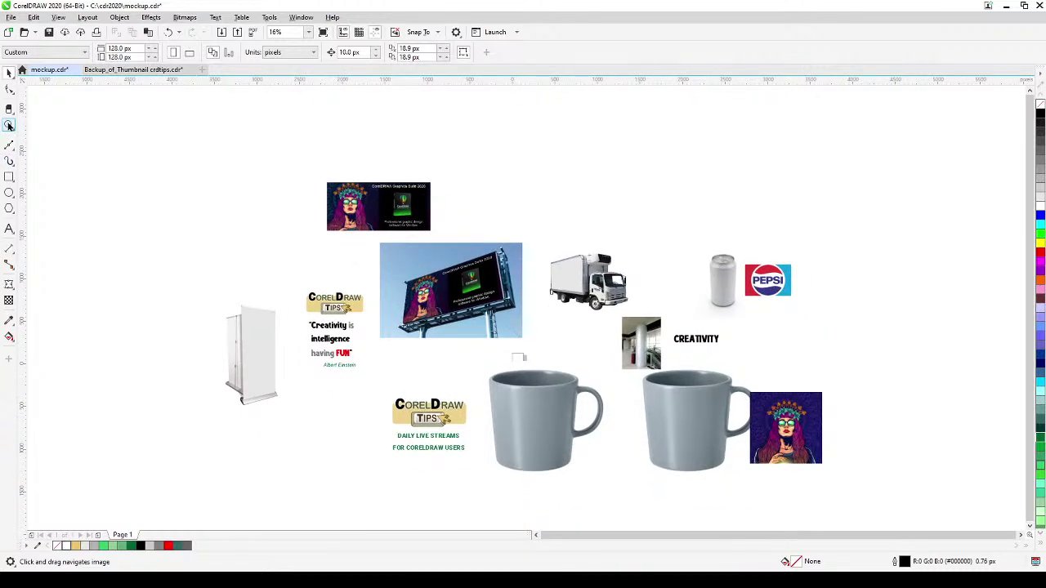
{"action": "left_click", "coordinate": [9, 124]}
{"action": "left_click_drag", "start_coordinate": [197, 161], "coordinate": [848, 497]}
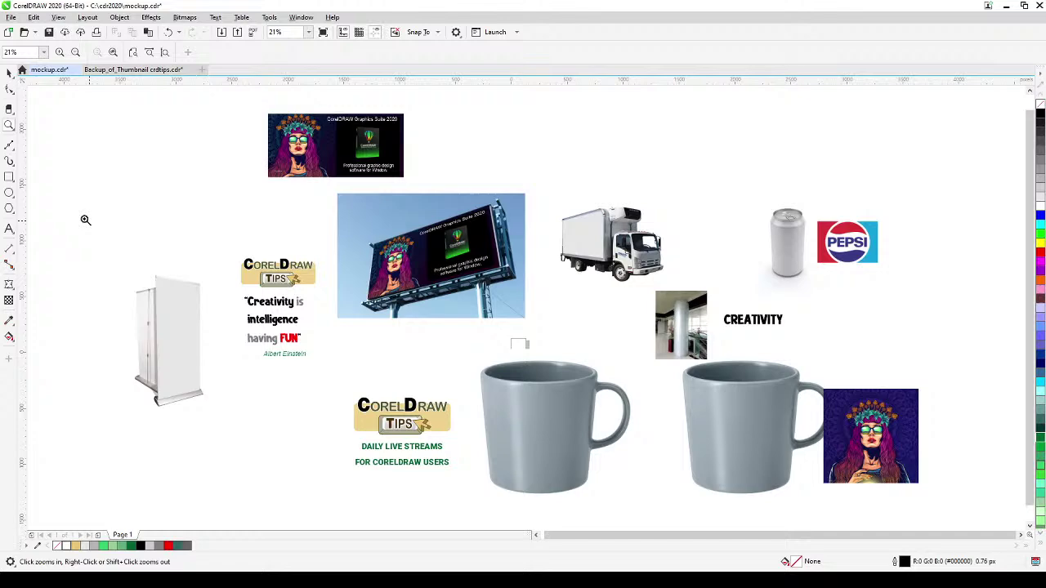
{"action": "left_click", "coordinate": [9, 72]}
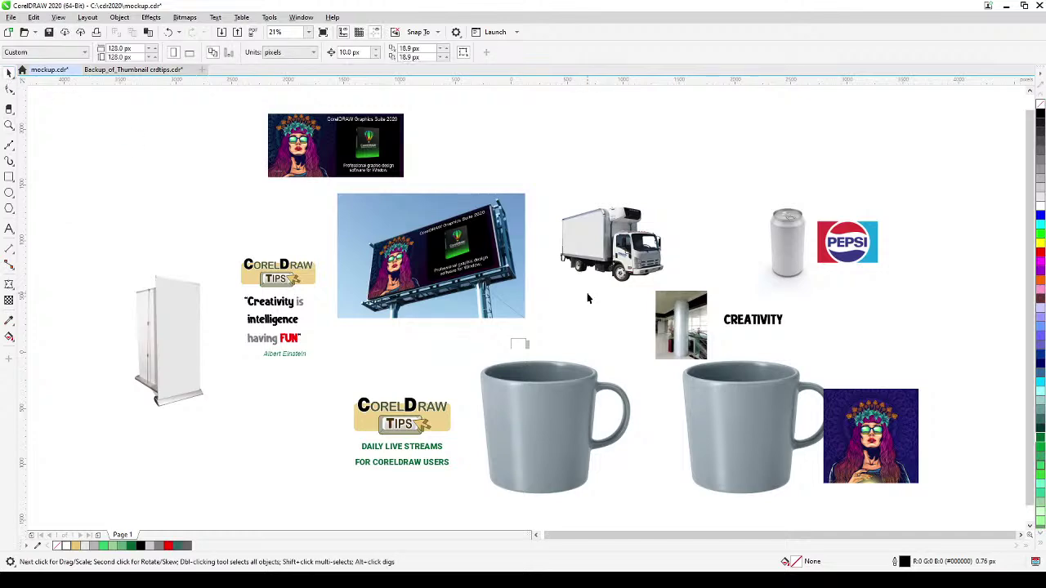
Step: Examine the two mug photos and the artwork placed beside each of them
{"action": "scroll", "coordinate": [621, 462], "scroll_direction": "up", "scroll_amount": 2}
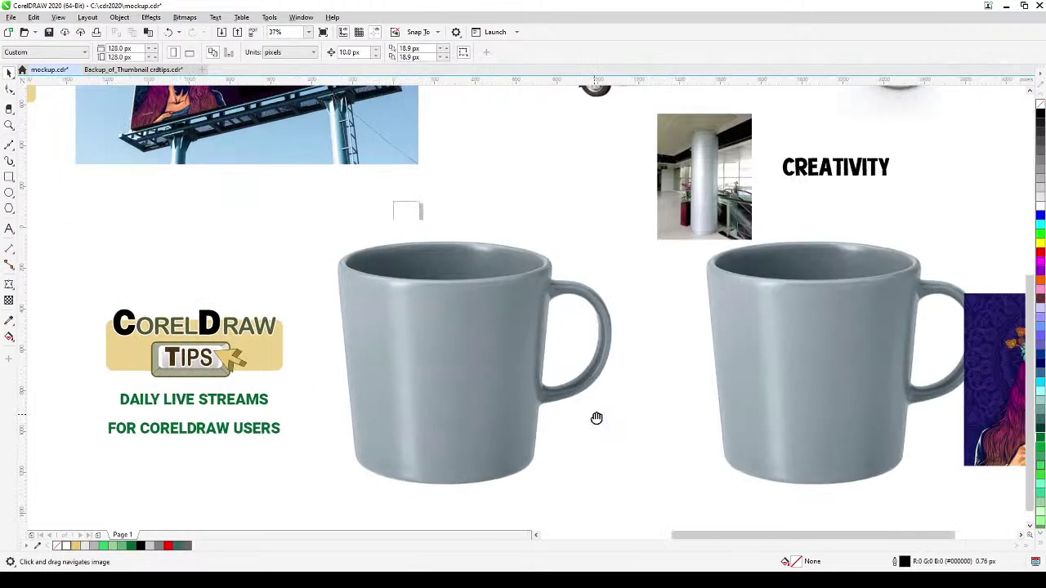
{"action": "scroll", "coordinate": [595, 420], "scroll_direction": "down", "scroll_amount": 3}
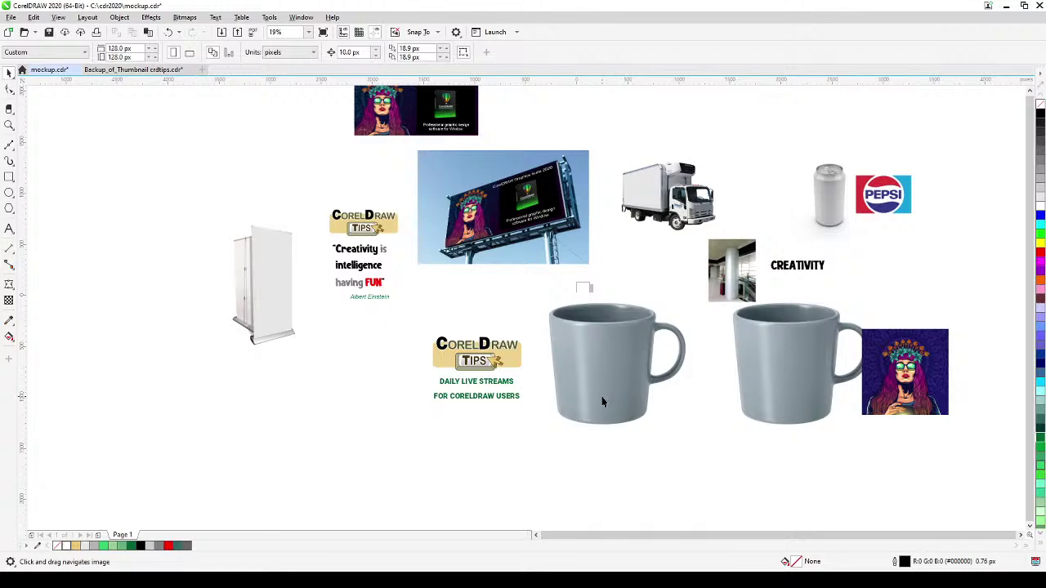
{"action": "scroll", "coordinate": [602, 402], "scroll_direction": "up", "scroll_amount": 2}
{"action": "left_click", "coordinate": [376, 321]}
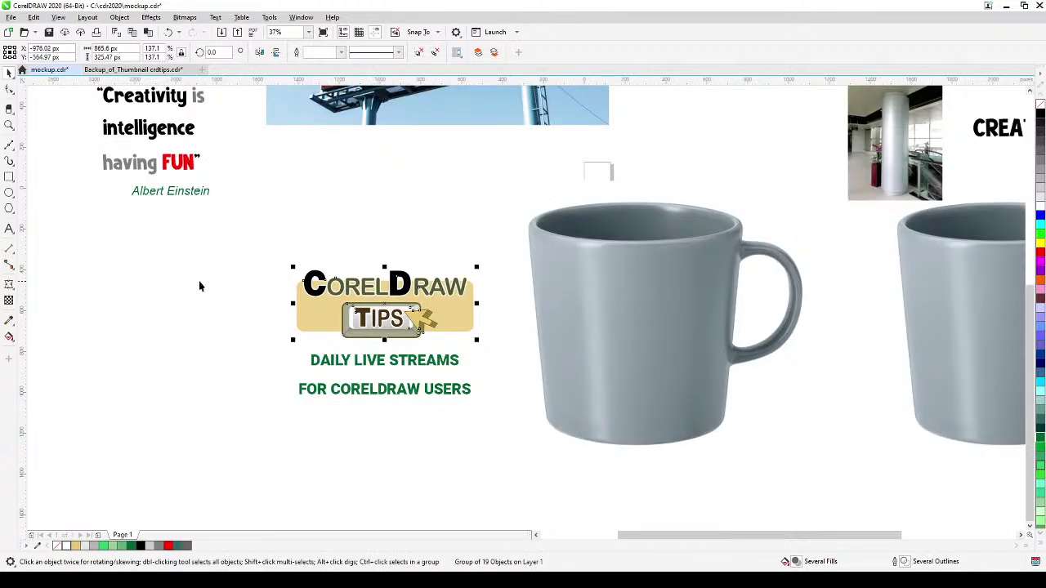
{"action": "left_click", "coordinate": [247, 265]}
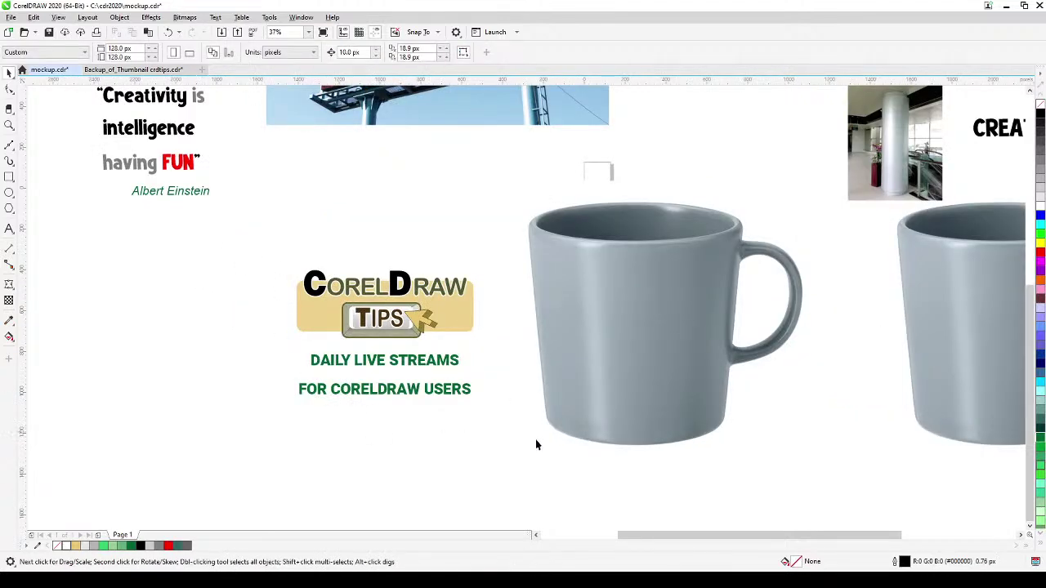
{"action": "scroll", "coordinate": [462, 439], "scroll_direction": "right", "scroll_amount": 5}
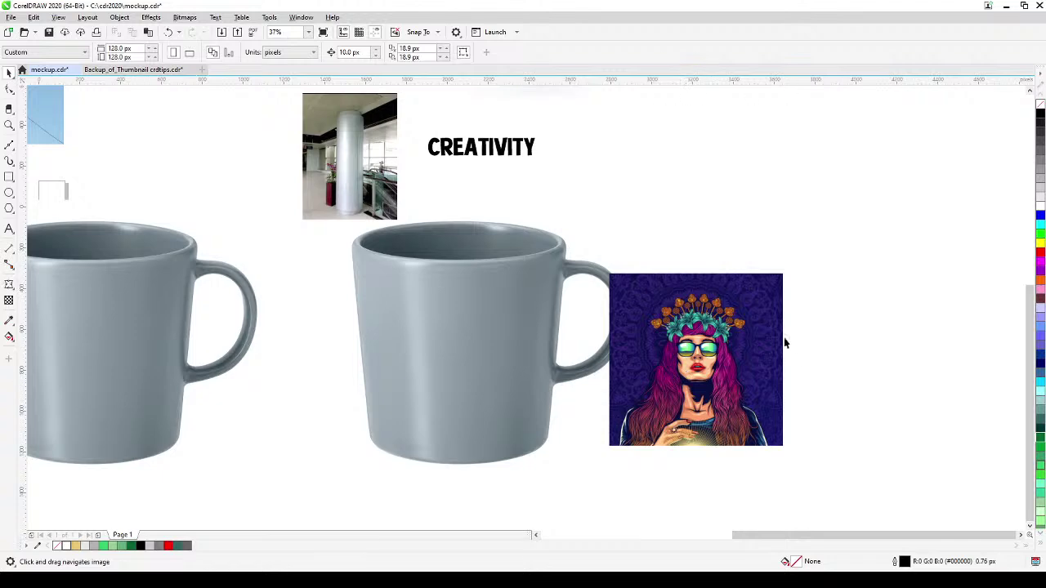
{"action": "left_click_drag", "start_coordinate": [328, 397], "coordinate": [806, 392]}
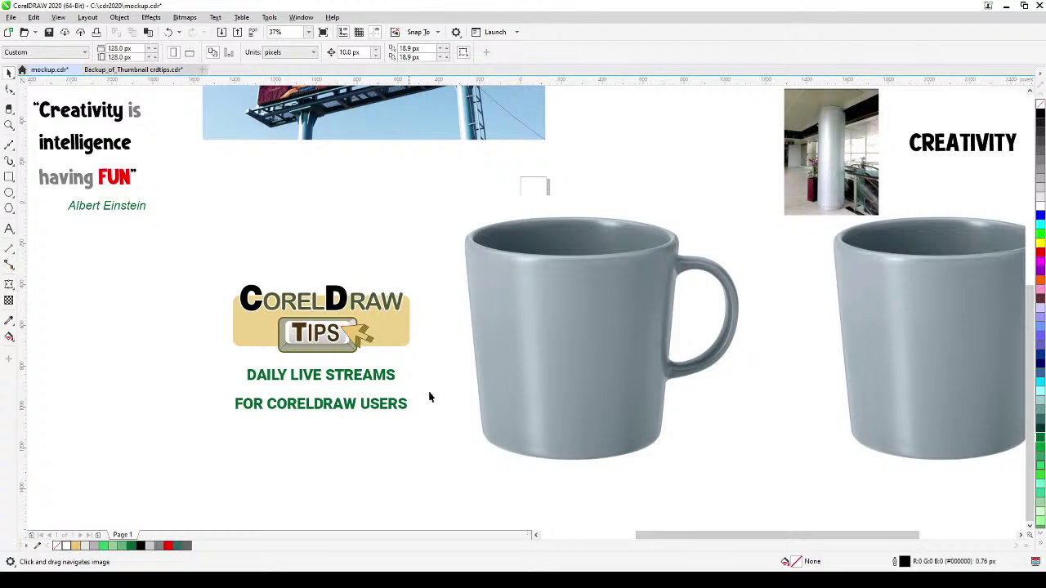
Step: Try to place the CorelDRAW Tips logo and its text lines directly on the first mug, and undo the move
{"action": "left_click_drag", "start_coordinate": [190, 275], "coordinate": [454, 457]}
{"action": "left_click_drag", "start_coordinate": [357, 345], "coordinate": [600, 338]}
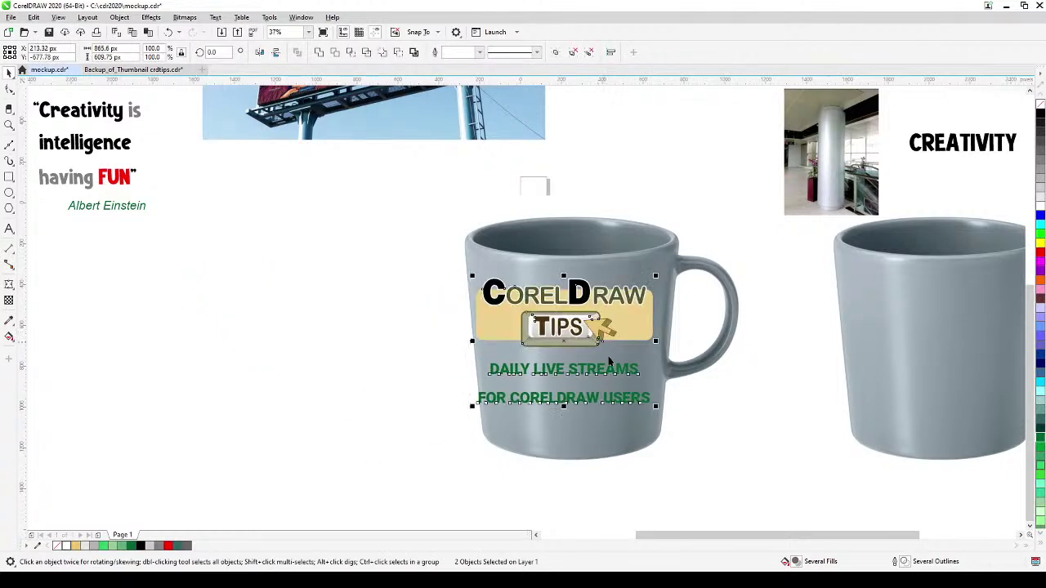
{"action": "left_click", "coordinate": [802, 467]}
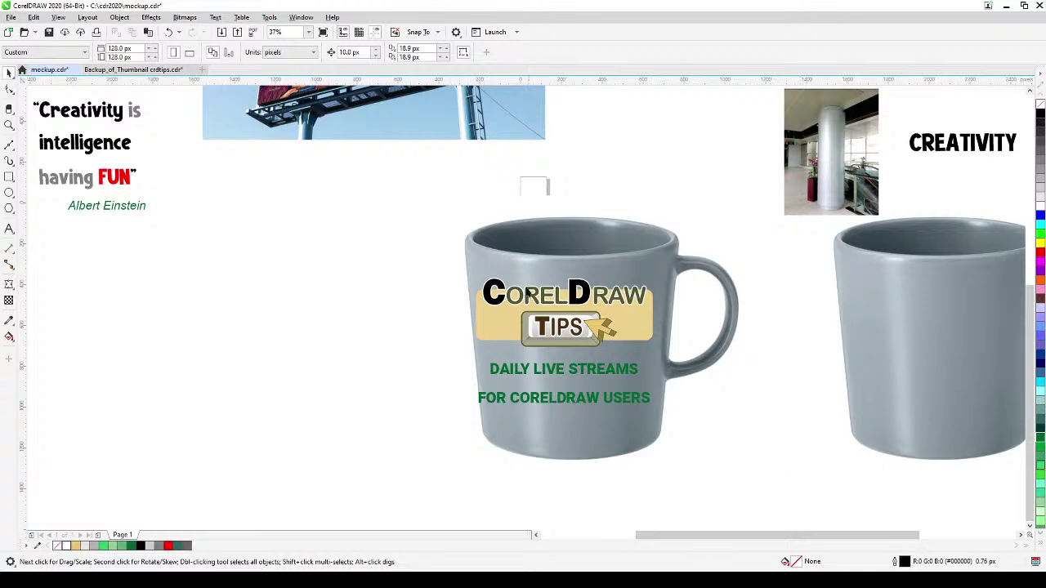
{"action": "key", "text": "ctrl+z"}
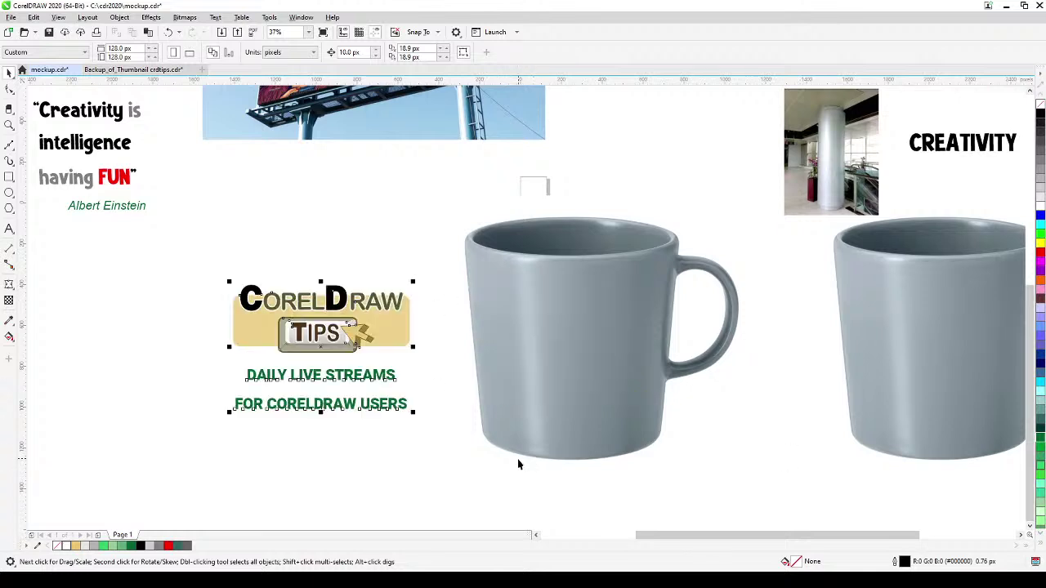
{"action": "left_click", "coordinate": [379, 479]}
Step: Draw a rectangle about 891 by 683 px over the front of the first mug, clear of its rim and base
{"action": "left_click", "coordinate": [9, 177]}
{"action": "left_click_drag", "start_coordinate": [473, 268], "coordinate": [664, 434]}
{"action": "left_click_drag", "start_coordinate": [469, 349], "coordinate": [476, 348]}
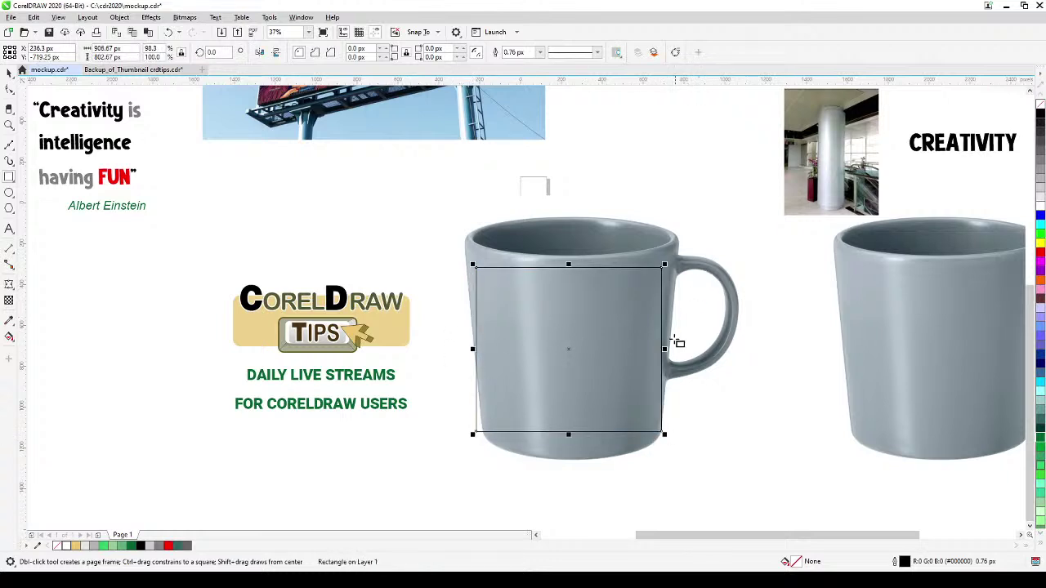
{"action": "left_click_drag", "start_coordinate": [666, 349], "coordinate": [658, 349]}
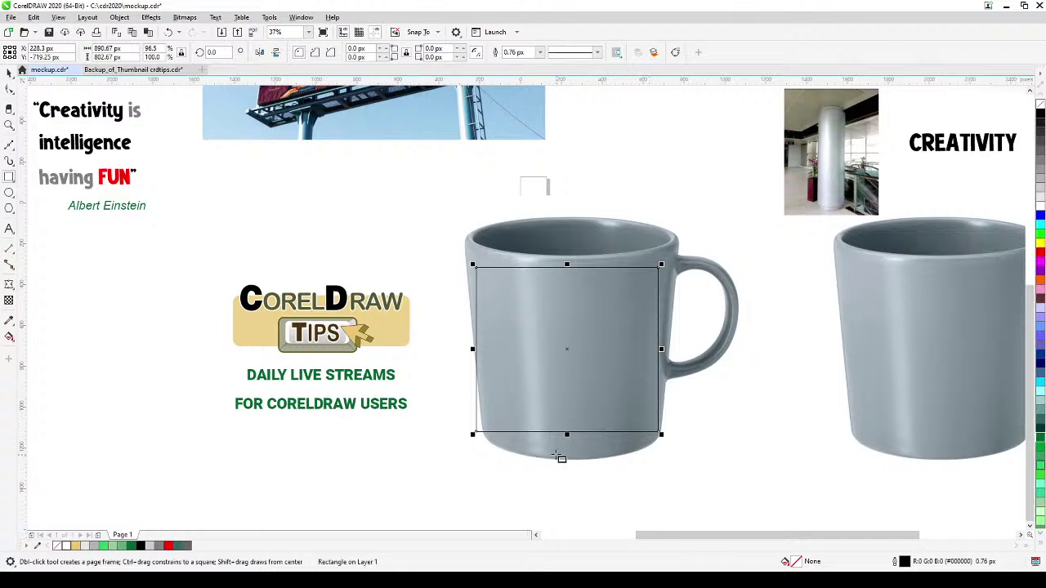
{"action": "left_click_drag", "start_coordinate": [566, 435], "coordinate": [568, 409]}
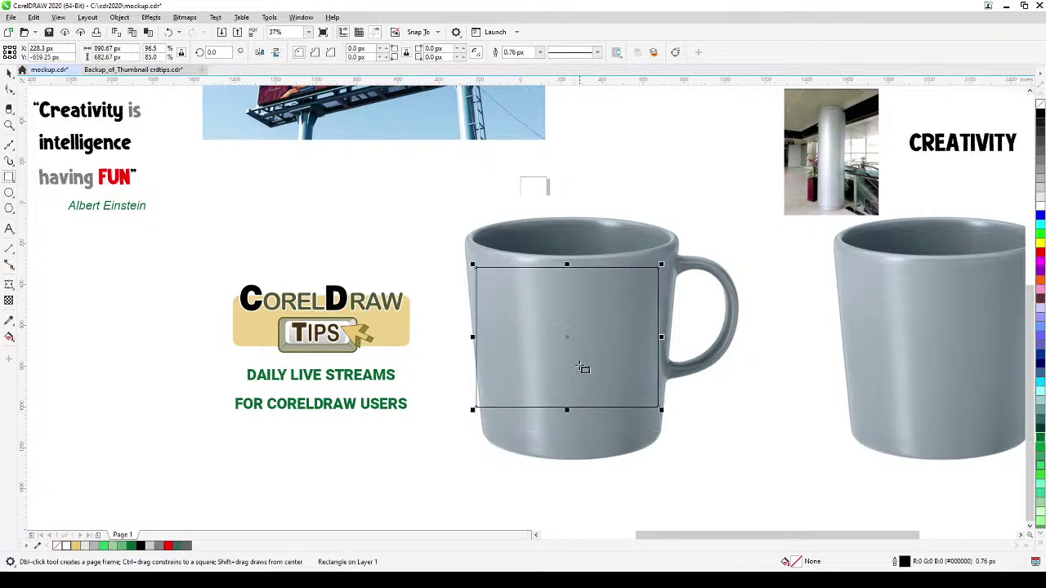
{"action": "key", "text": "space"}
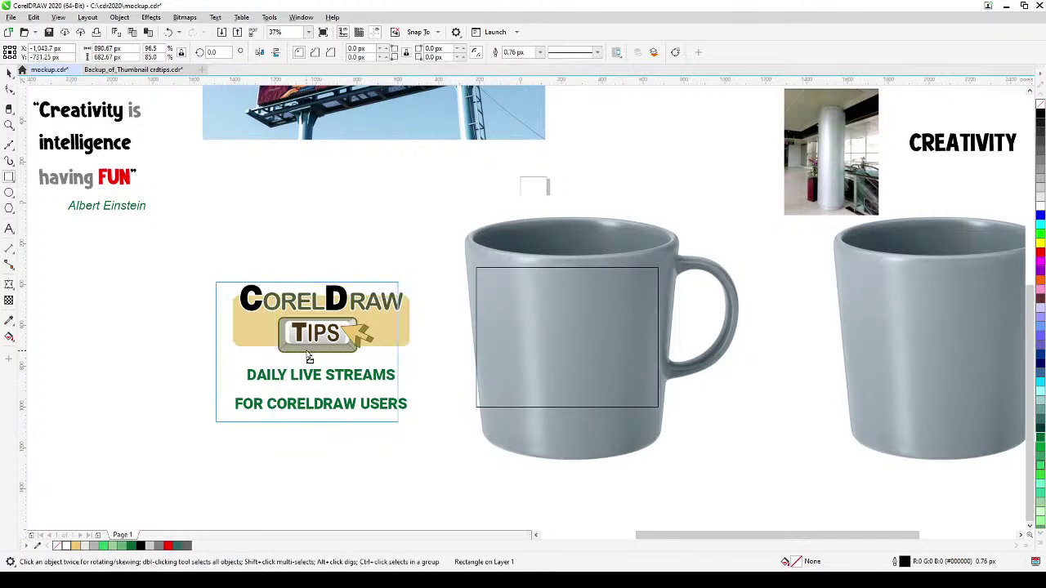
{"action": "left_click_drag", "start_coordinate": [322, 354], "coordinate": [566, 341]}
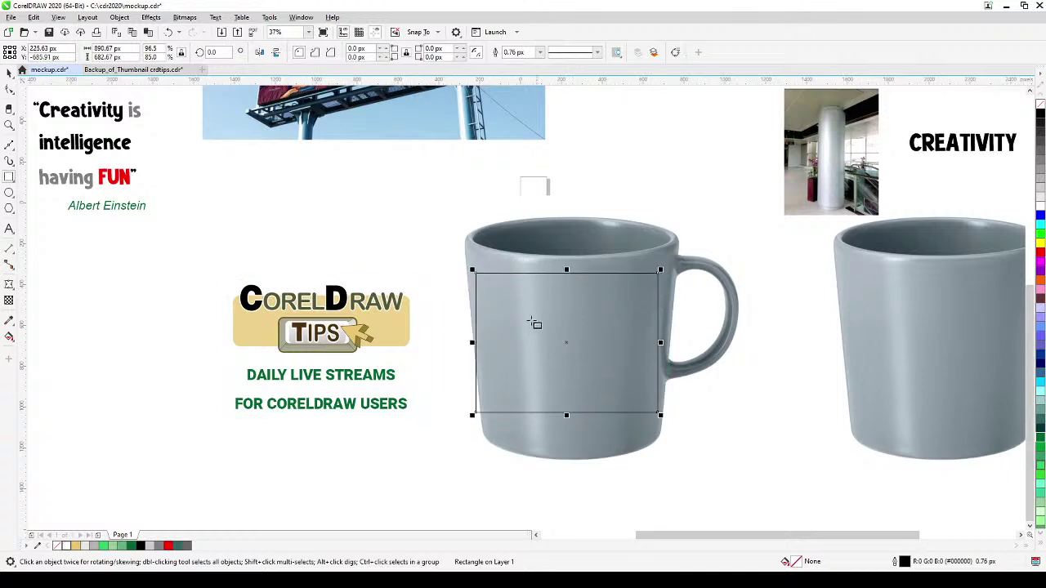
Step: Convert the rectangle to curves and move its two lower corner nodes inward to follow the mug's tapered sides
{"action": "left_click", "coordinate": [119, 18]}
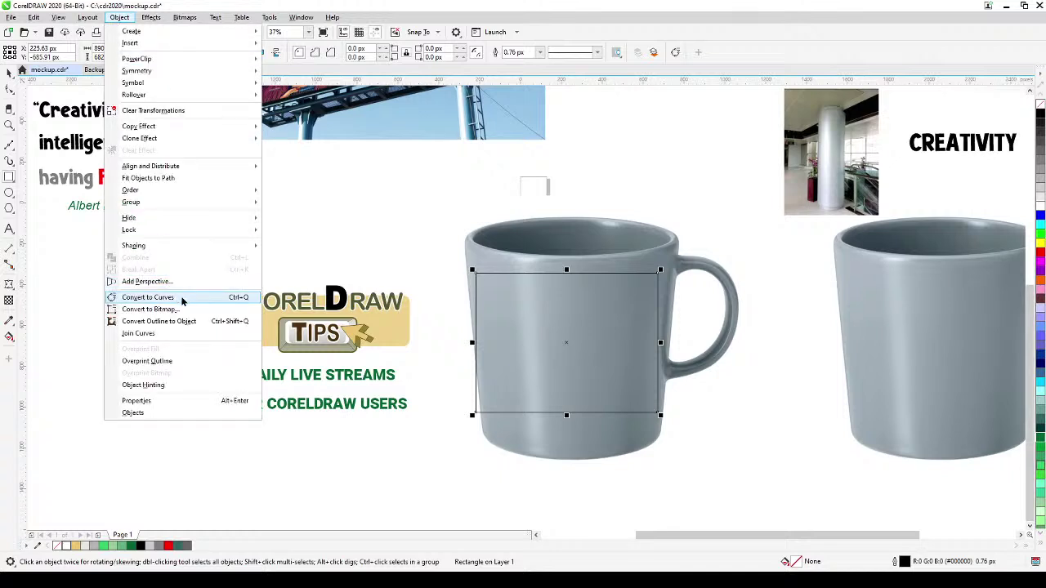
{"action": "left_click", "coordinate": [147, 297]}
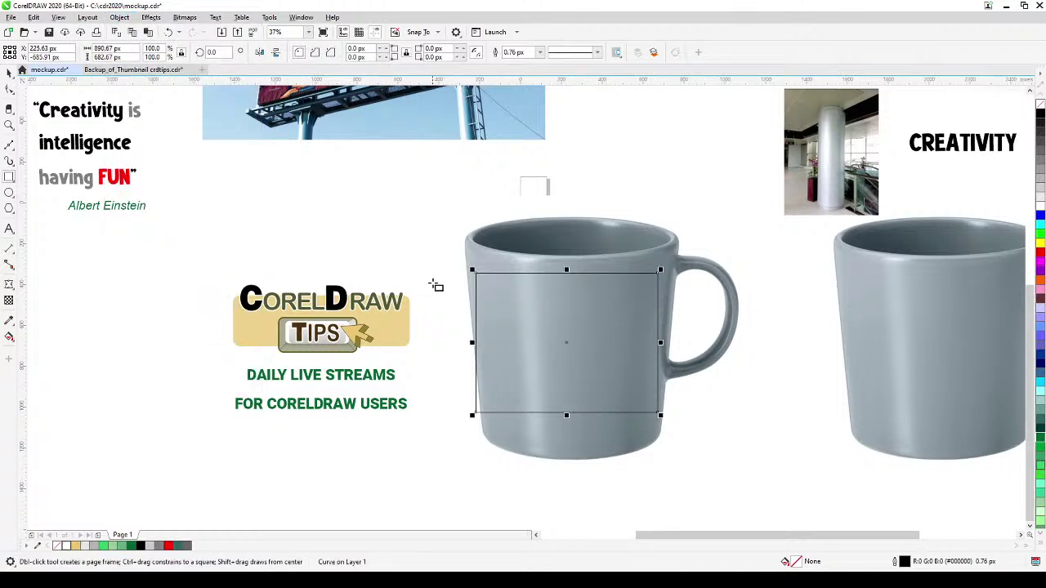
{"action": "left_click", "coordinate": [8, 91]}
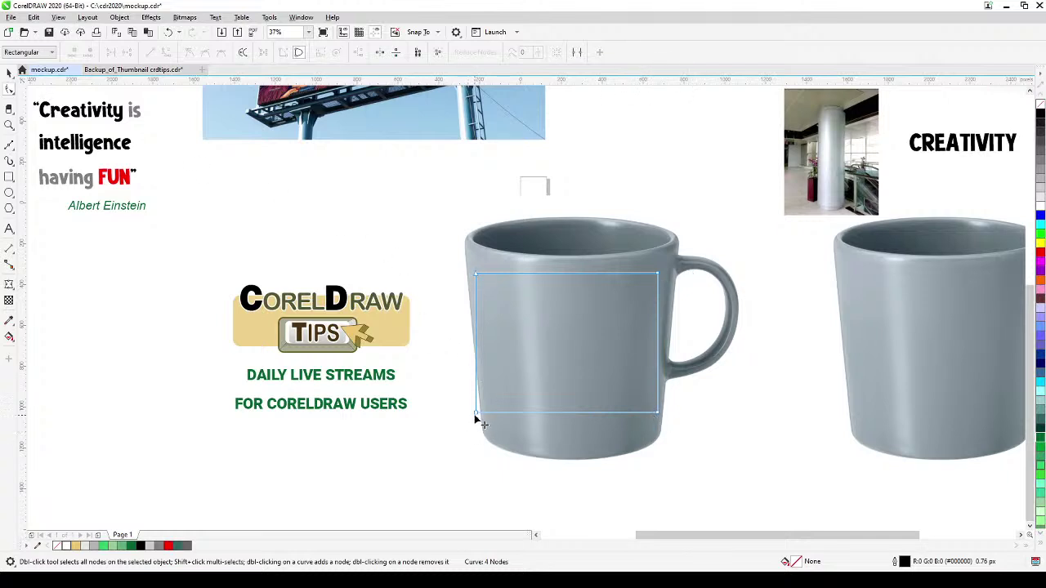
{"action": "left_click_drag", "start_coordinate": [474, 413], "coordinate": [491, 416]}
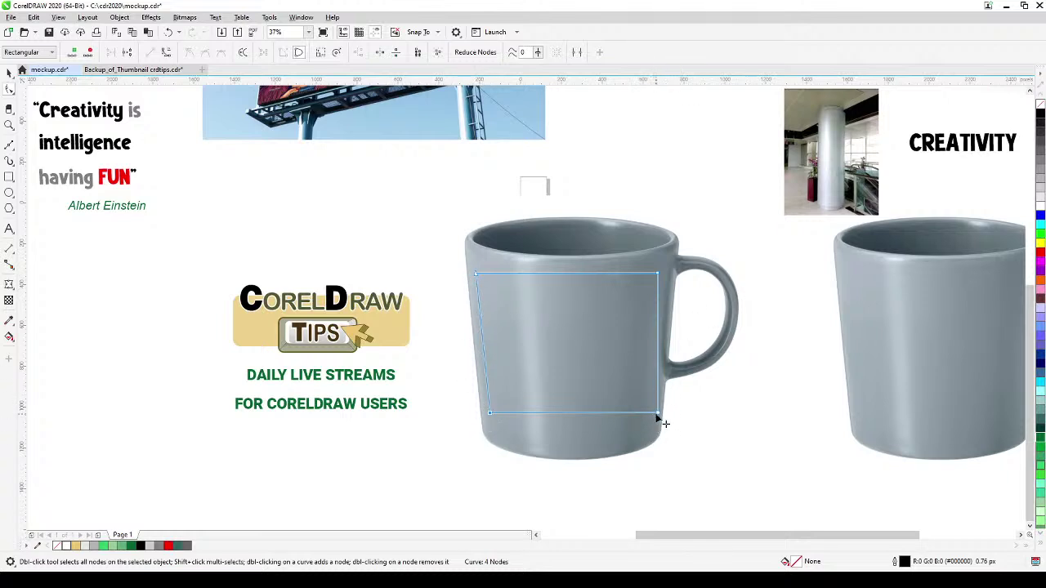
{"action": "left_click_drag", "start_coordinate": [659, 417], "coordinate": [651, 417]}
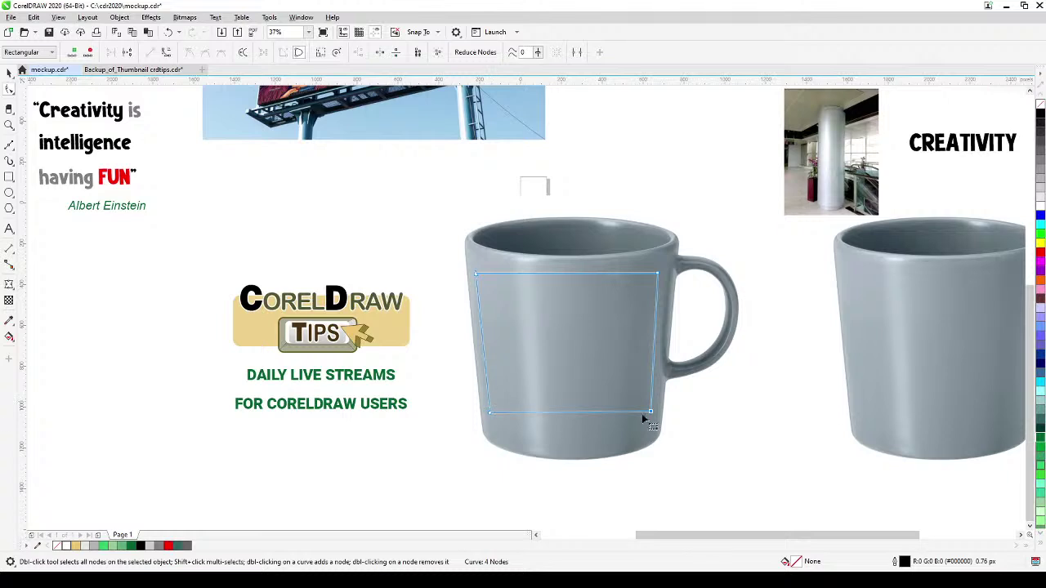
Step: Convert the shape's upper edge to a curve and bend it slightly downward to follow the mug's rim
{"action": "left_click", "coordinate": [561, 274]}
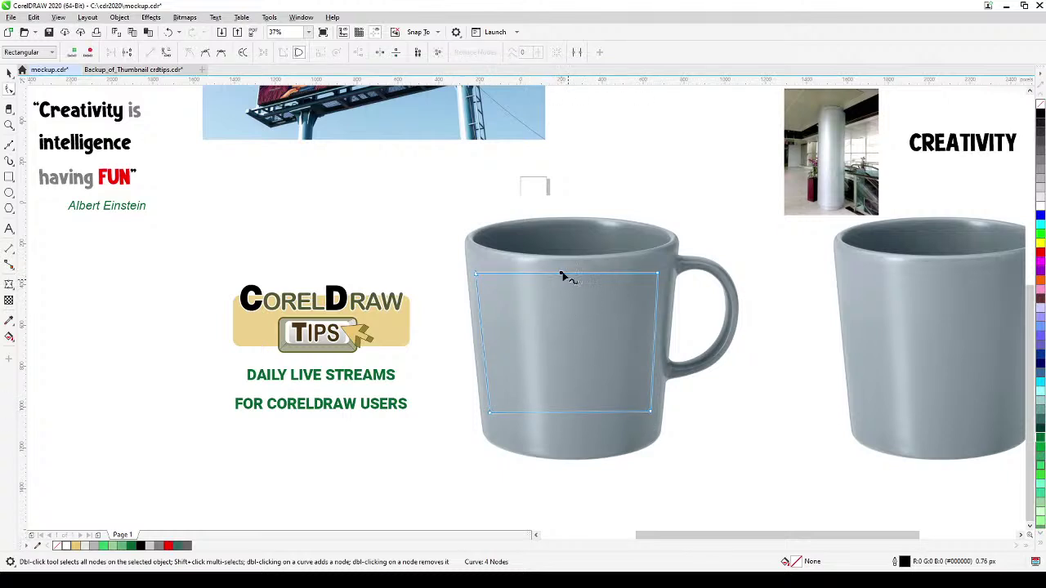
{"action": "left_click", "coordinate": [167, 54]}
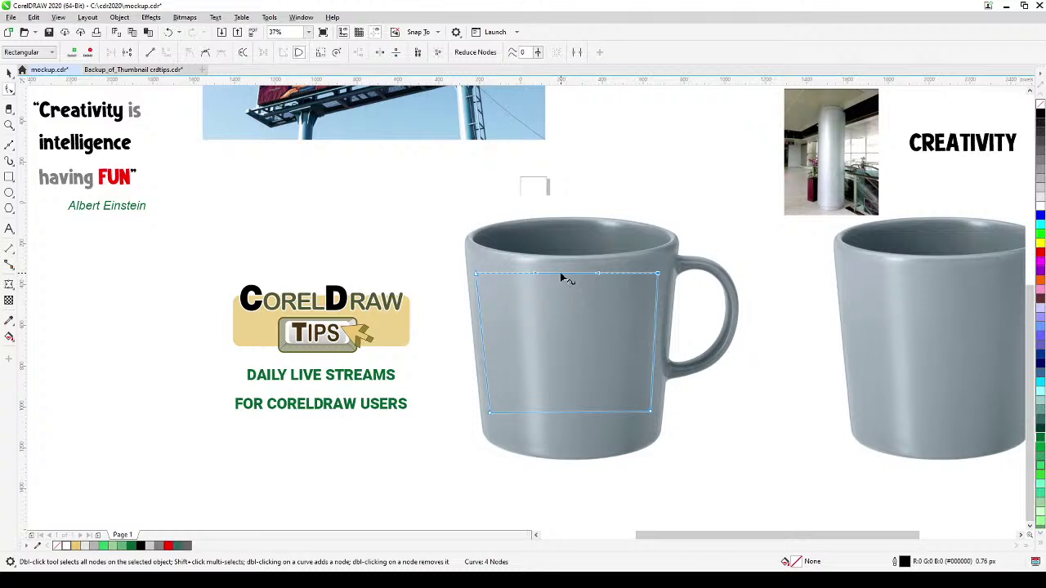
{"action": "left_click", "coordinate": [562, 279]}
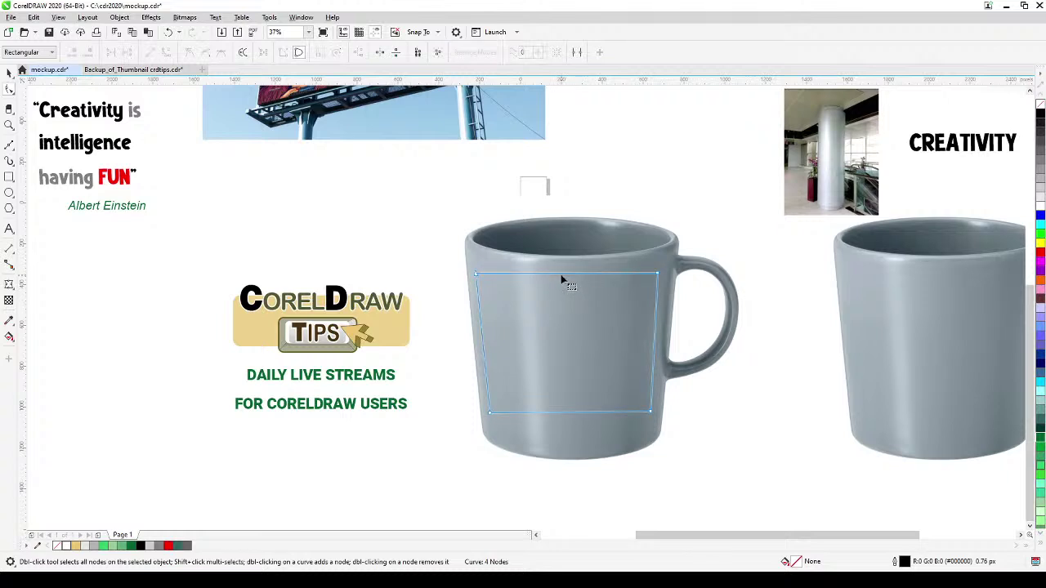
{"action": "left_click", "coordinate": [561, 272]}
{"action": "left_click_drag", "start_coordinate": [562, 274], "coordinate": [563, 283]}
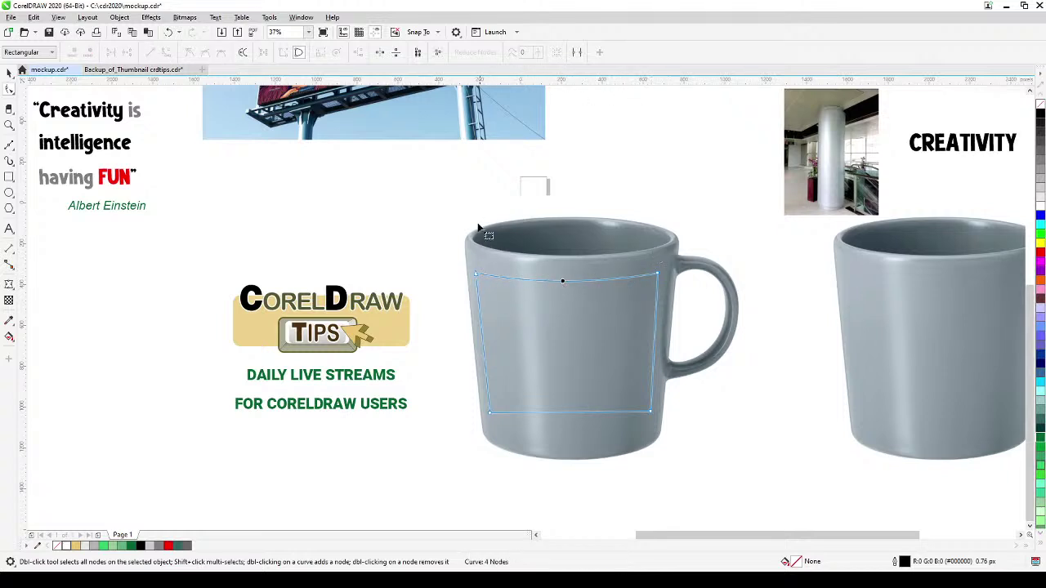
Step: Convert the shape's lower edge to a curve and bow it downward to match the mug's rounded base
{"action": "left_click", "coordinate": [561, 414]}
{"action": "left_click_drag", "start_coordinate": [560, 413], "coordinate": [561, 414]}
{"action": "left_click", "coordinate": [577, 412]}
{"action": "left_click", "coordinate": [165, 54]}
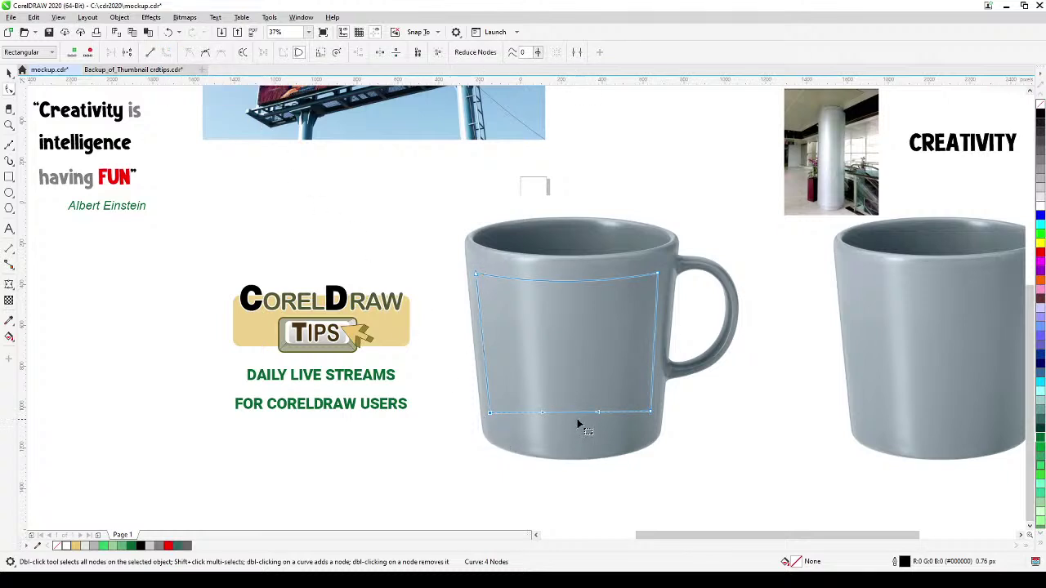
{"action": "left_click_drag", "start_coordinate": [545, 417], "coordinate": [540, 431]}
{"action": "left_click_drag", "start_coordinate": [599, 419], "coordinate": [603, 434]}
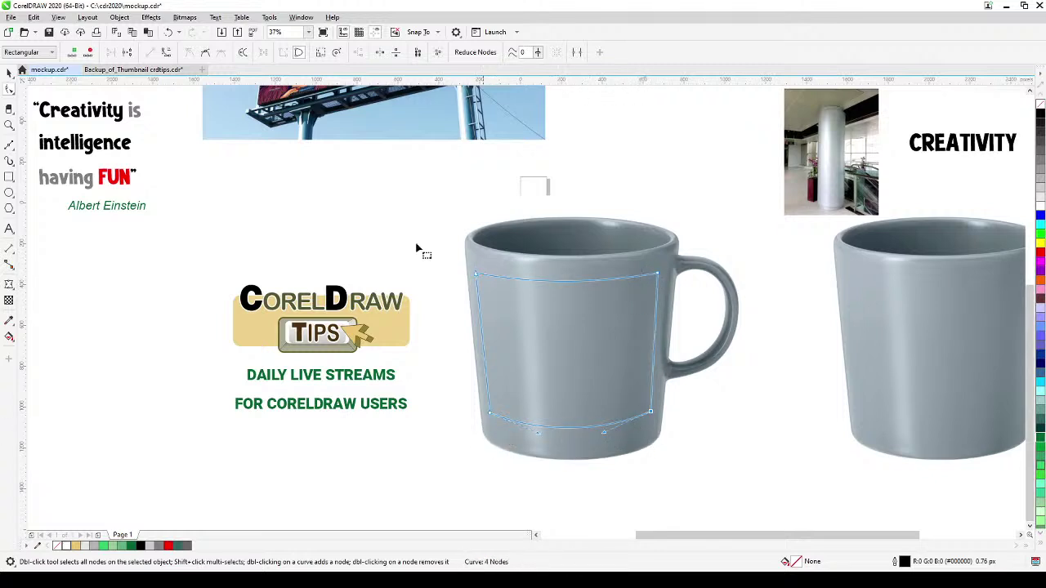
Step: Group the CorelDRAW Tips logo with its two green text lines and move the group slightly
{"action": "left_click", "coordinate": [9, 72]}
{"action": "left_click", "coordinate": [260, 262]}
{"action": "left_click_drag", "start_coordinate": [211, 224], "coordinate": [450, 427]}
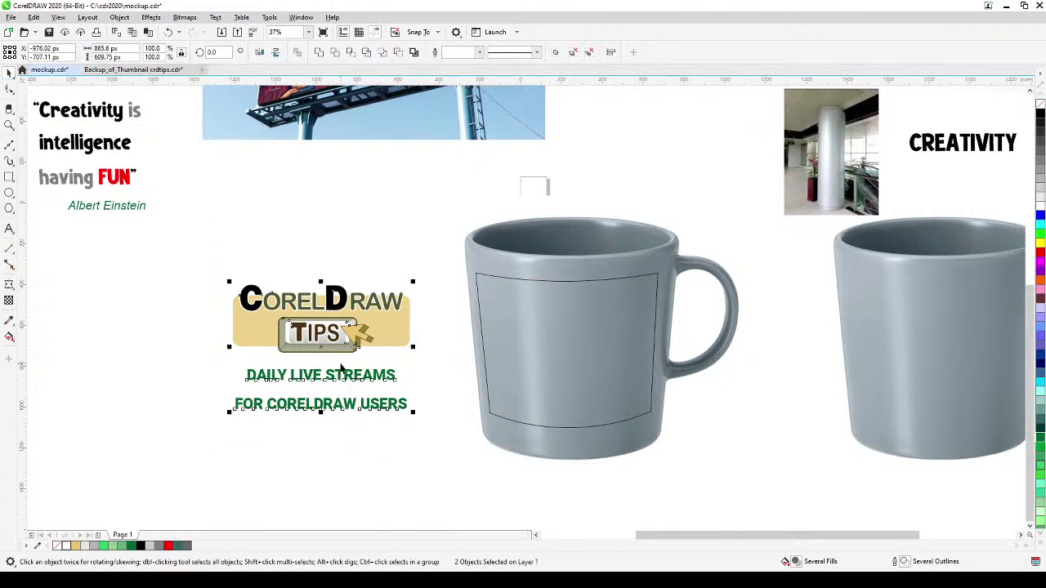
{"action": "left_click_drag", "start_coordinate": [210, 250], "coordinate": [441, 469]}
{"action": "left_click", "coordinate": [557, 51]}
{"action": "mouse_move", "coordinate": [360, 310]}
{"action": "left_mouse_down"}
{"action": "mouse_move", "coordinate": [361, 282]}
{"action": "mouse_move", "coordinate": [365, 315]}
{"action": "left_mouse_up"}
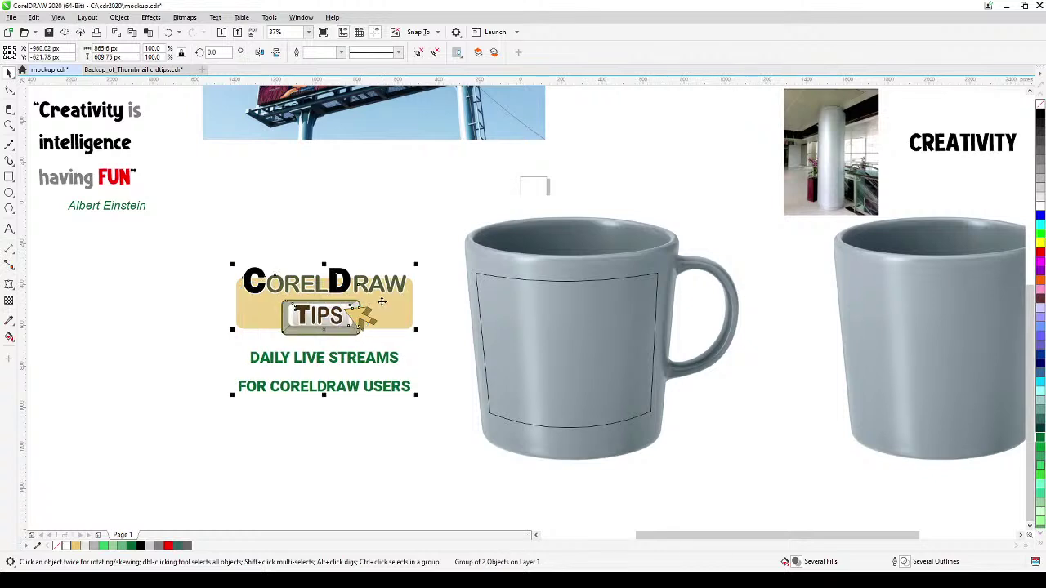
Step: Apply an envelope to the logo and text group, created from the curved guide shape on the mug
{"action": "left_click", "coordinate": [121, 17]}
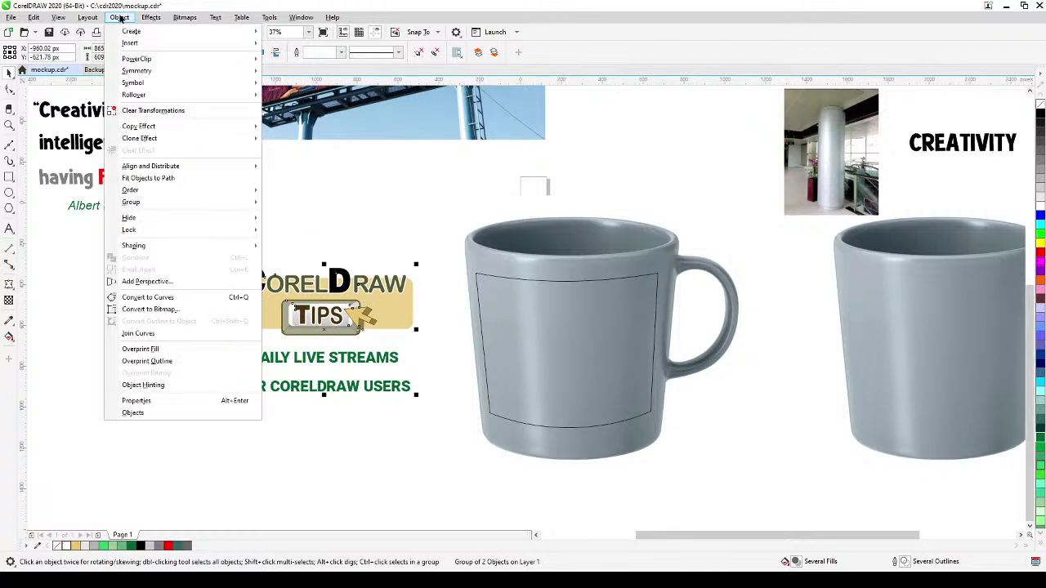
{"action": "mouse_move", "coordinate": [151, 17]}
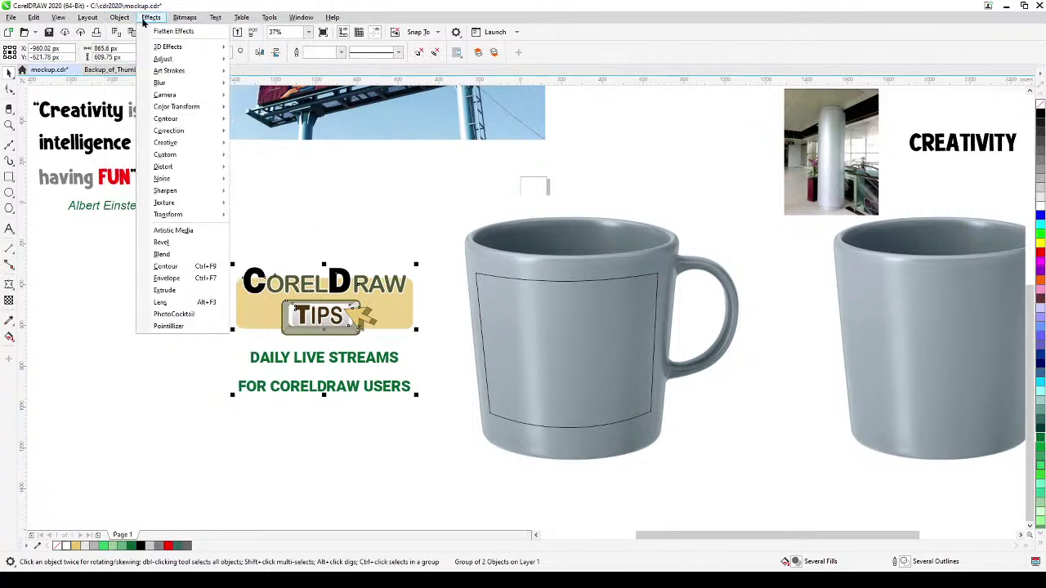
{"action": "left_click", "coordinate": [166, 278]}
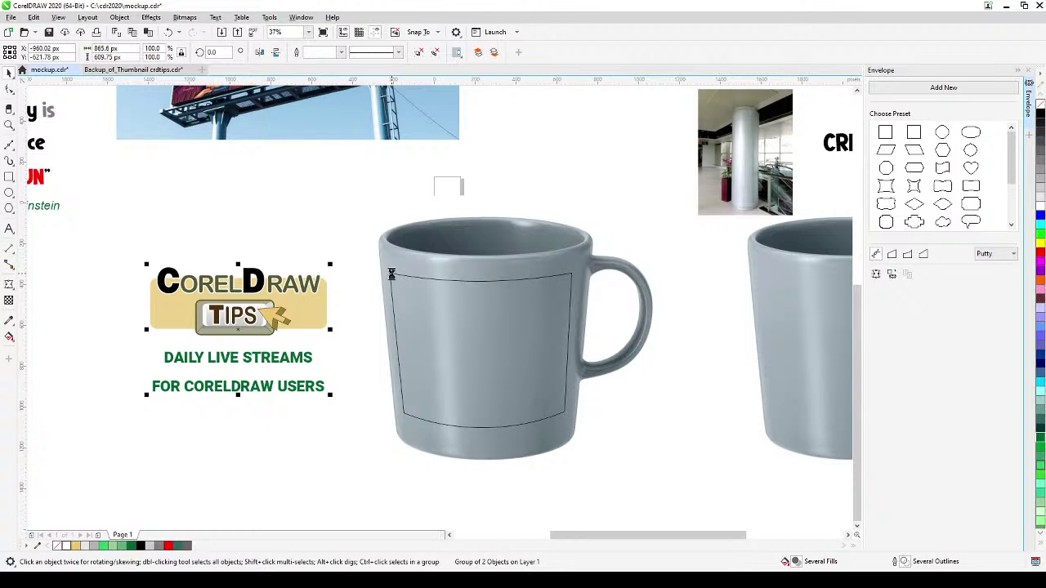
{"action": "left_click", "coordinate": [388, 274]}
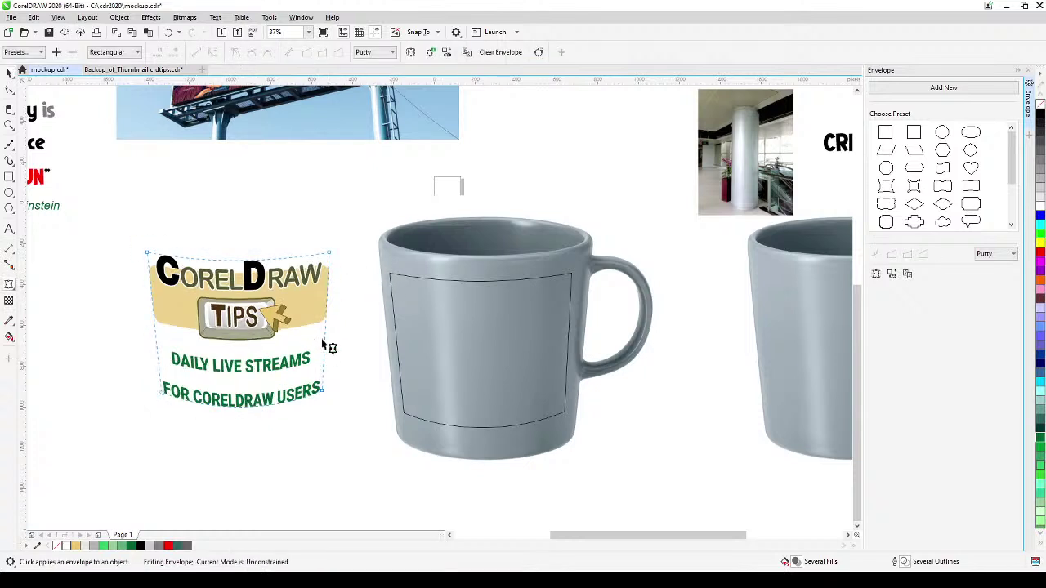
{"action": "left_click", "coordinate": [8, 73]}
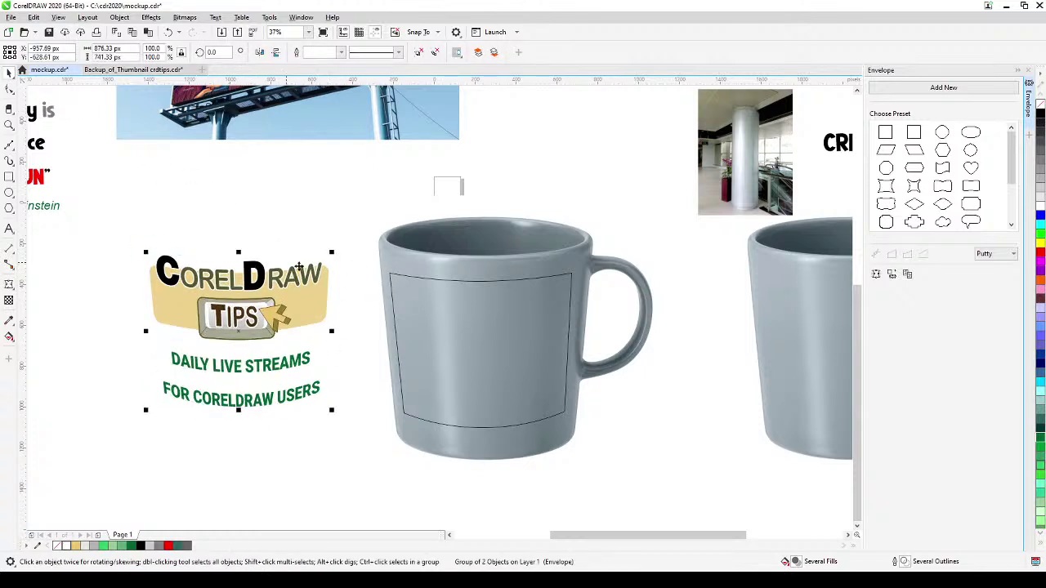
Step: Move the curved guide shape off the mug and place the warped logo and text group on the mug's front
{"action": "left_click", "coordinate": [432, 335]}
{"action": "left_click_drag", "start_coordinate": [469, 345], "coordinate": [695, 154]}
{"action": "left_click_drag", "start_coordinate": [276, 325], "coordinate": [516, 337]}
{"action": "left_click", "coordinate": [285, 420]}
{"action": "scroll", "coordinate": [305, 420], "scroll_direction": "down", "scroll_amount": 2}
{"action": "scroll", "coordinate": [364, 420], "scroll_direction": "up", "scroll_amount": 2}
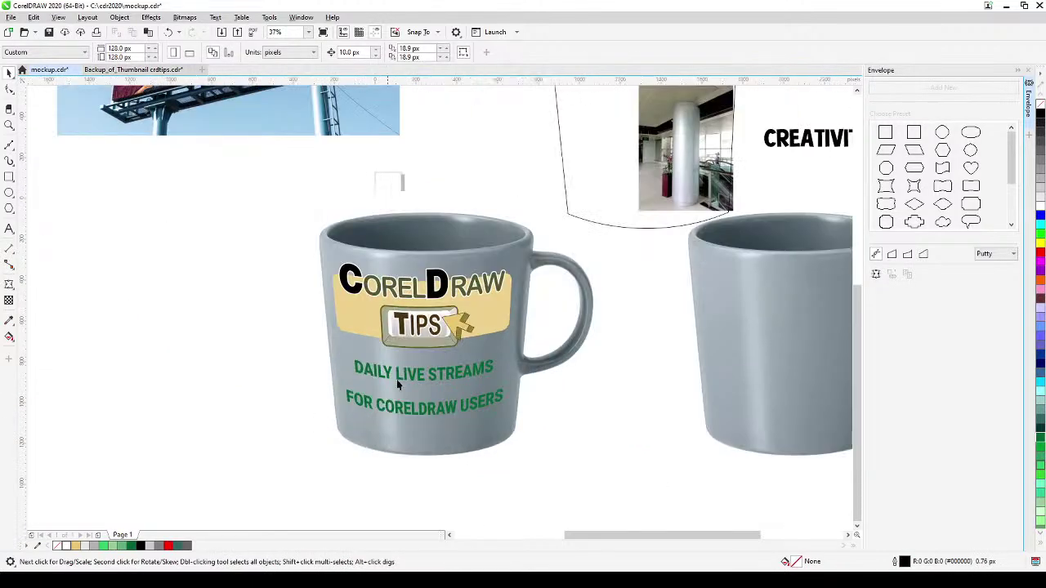
Step: Ungroup the logo and text on the mug and fill the two green text lines with white
{"action": "left_click", "coordinate": [399, 408]}
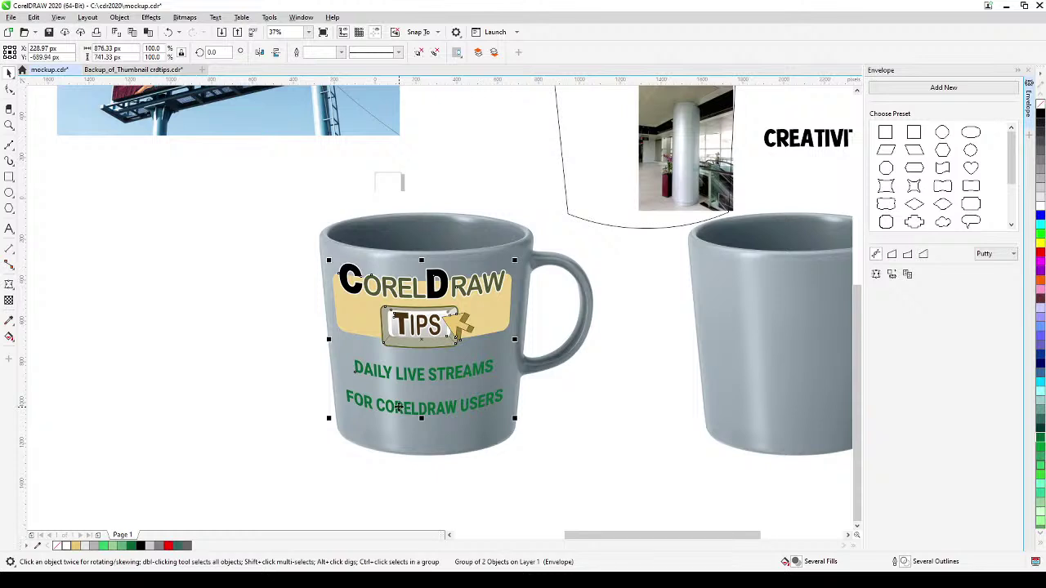
{"action": "left_click", "coordinate": [419, 52]}
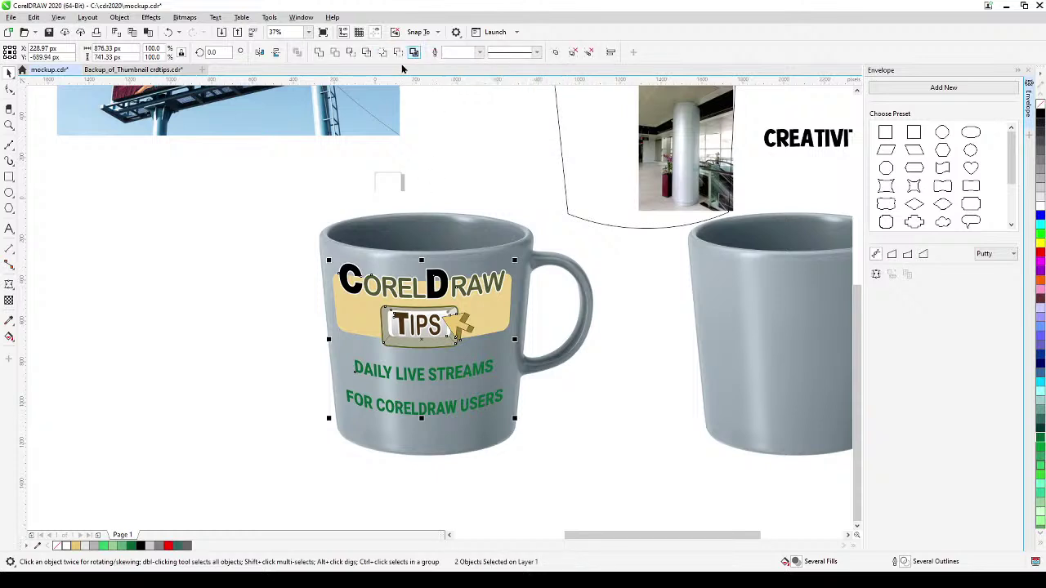
{"action": "left_click", "coordinate": [317, 349]}
{"action": "left_click", "coordinate": [380, 376]}
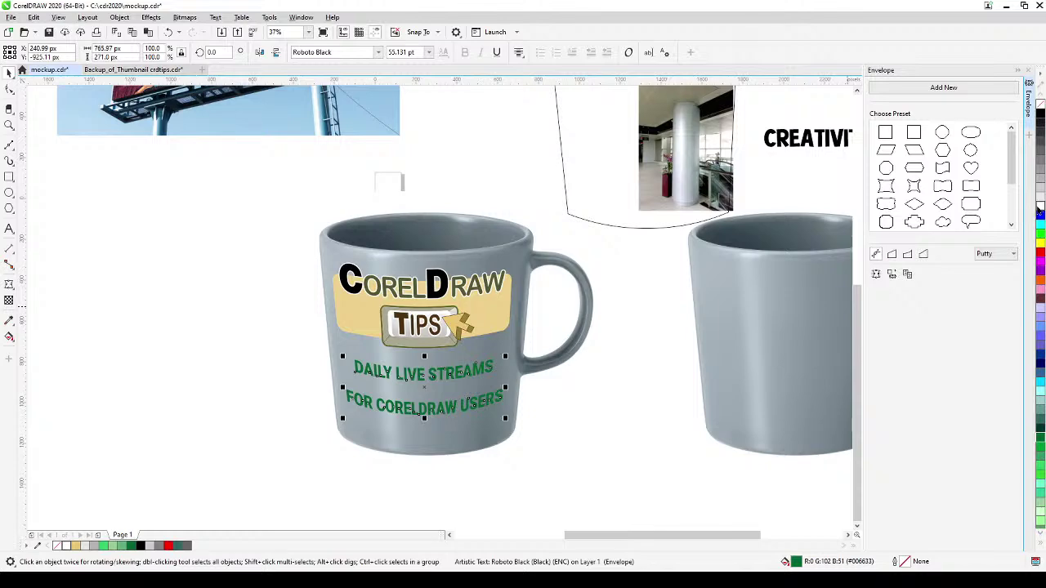
{"action": "left_click", "coordinate": [1039, 211]}
{"action": "left_click", "coordinate": [552, 440]}
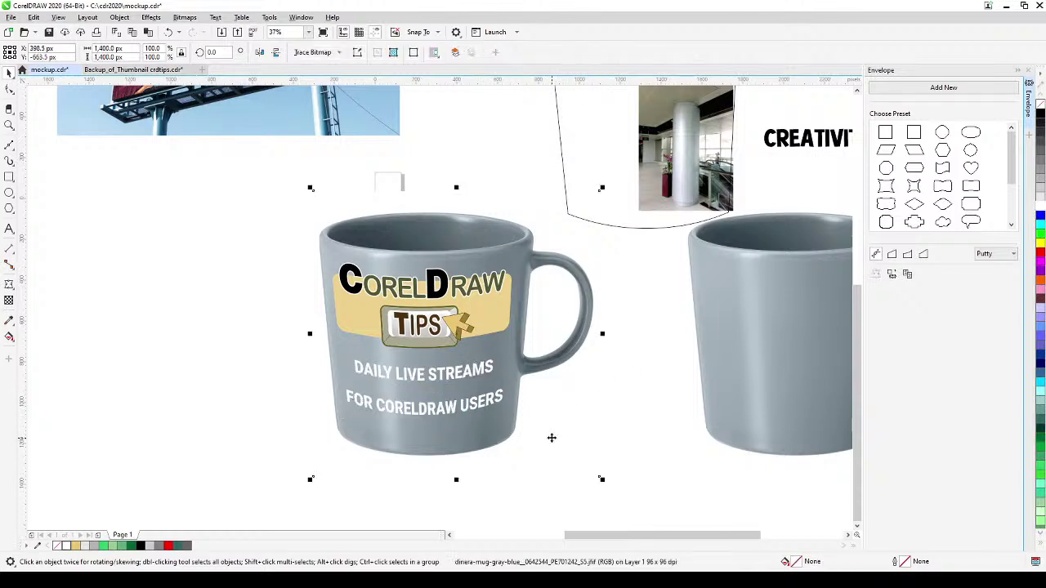
{"action": "left_click", "coordinate": [646, 442]}
Step: Examine the finished logo mug, the blank second mug and the portrait picture beside it
{"action": "scroll", "coordinate": [643, 441], "scroll_direction": "down", "scroll_amount": 3}
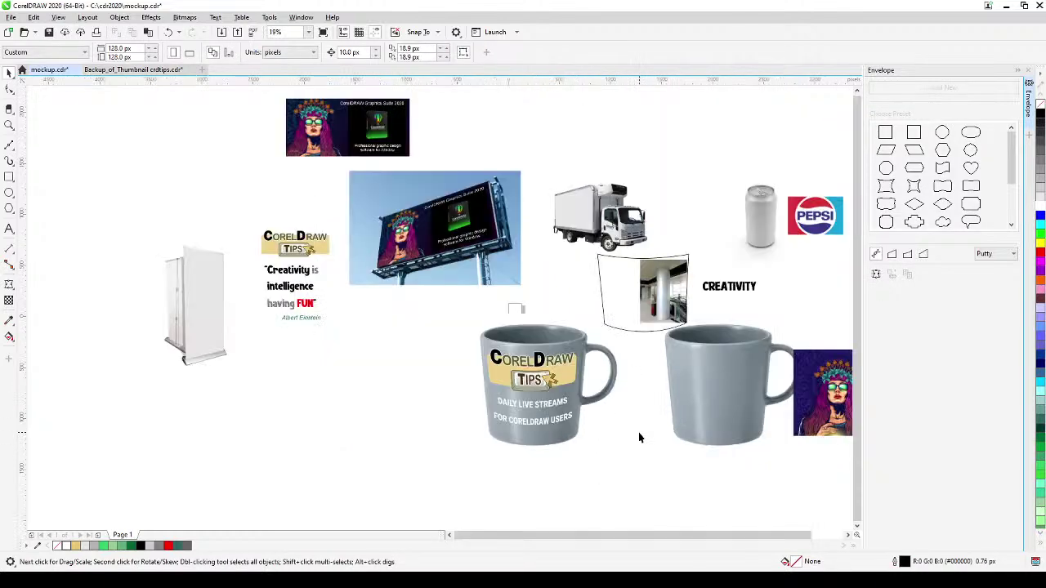
{"action": "scroll", "coordinate": [482, 422], "scroll_direction": "up", "scroll_amount": 3}
{"action": "left_click_drag", "start_coordinate": [476, 379], "coordinate": [509, 350]}
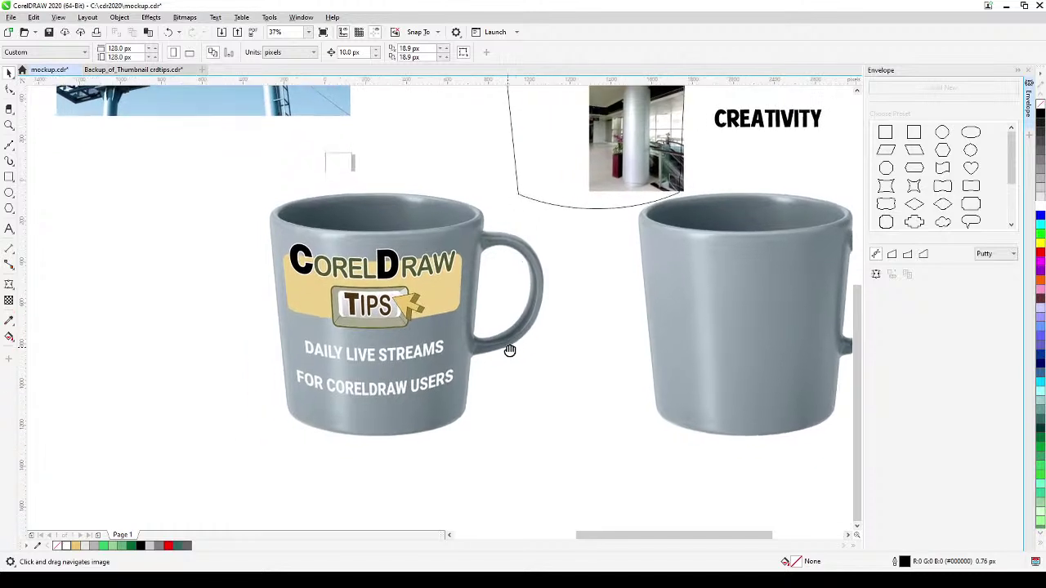
{"action": "left_click_drag", "start_coordinate": [545, 390], "coordinate": [425, 373]}
{"action": "left_click_drag", "start_coordinate": [734, 418], "coordinate": [554, 425]}
{"action": "key", "text": "space"}
{"action": "left_click", "coordinate": [647, 365]}
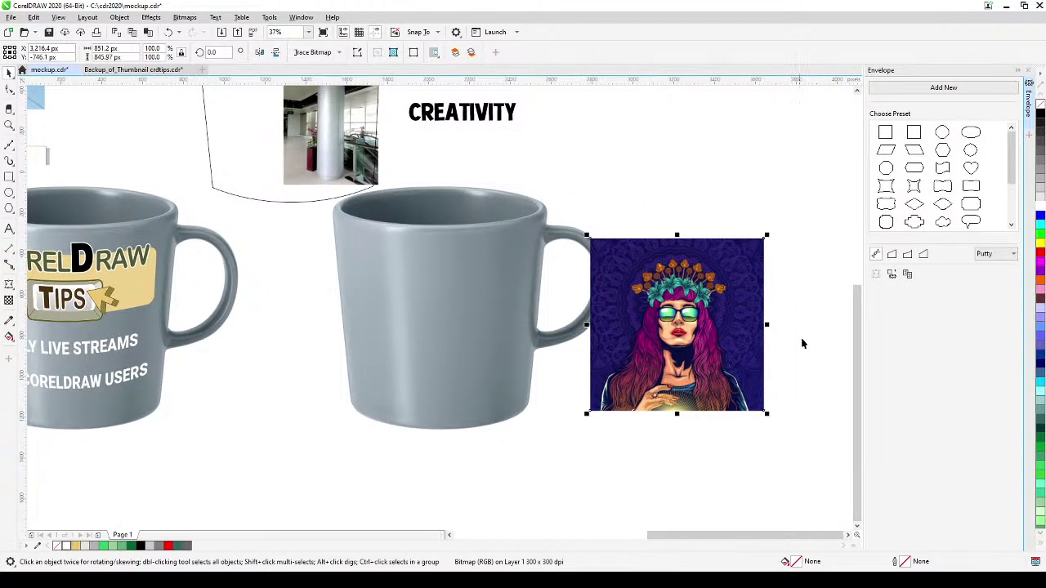
{"action": "left_click", "coordinate": [831, 327]}
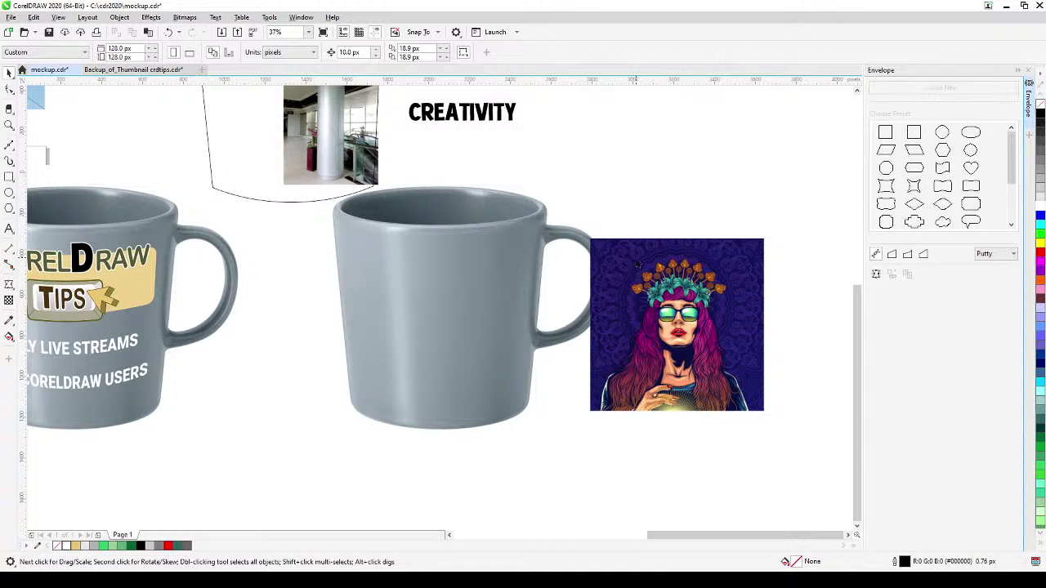
{"action": "key", "text": "space"}
{"action": "left_click_drag", "start_coordinate": [518, 347], "coordinate": [488, 338]}
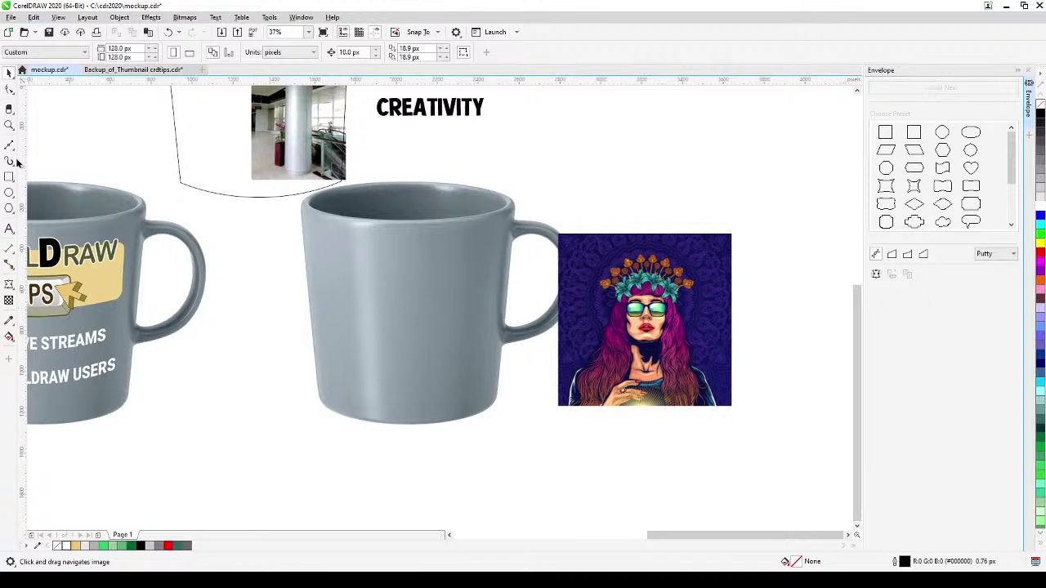
Step: Draw a rectangle about 797 × 779 px over the front of the blank second mug and shift it slightly toward the handle
{"action": "left_click", "coordinate": [9, 177]}
{"action": "left_click_drag", "start_coordinate": [313, 238], "coordinate": [480, 400]}
{"action": "left_click", "coordinate": [9, 72]}
{"action": "left_click_drag", "start_coordinate": [394, 313], "coordinate": [399, 310]}
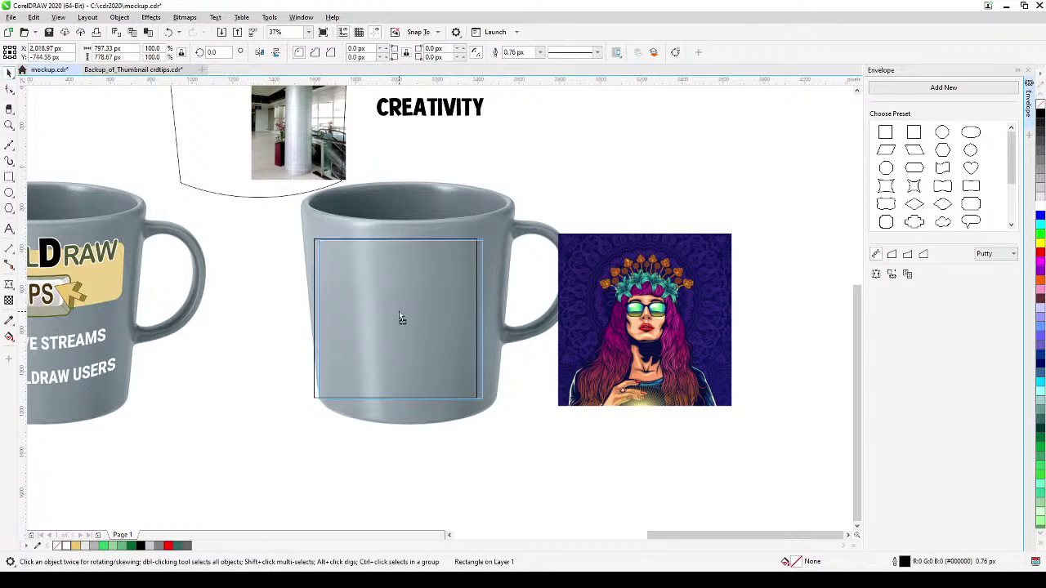
Step: Convert the rectangle on the second mug to curves and move its two lower corner nodes inward along the tapered sides
{"action": "left_click", "coordinate": [120, 17]}
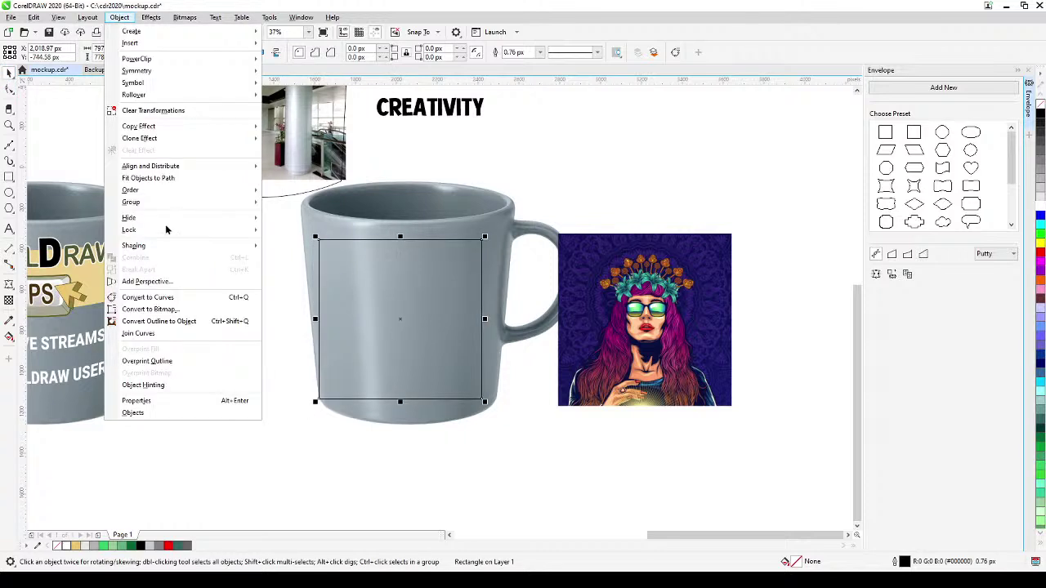
{"action": "left_click", "coordinate": [168, 298]}
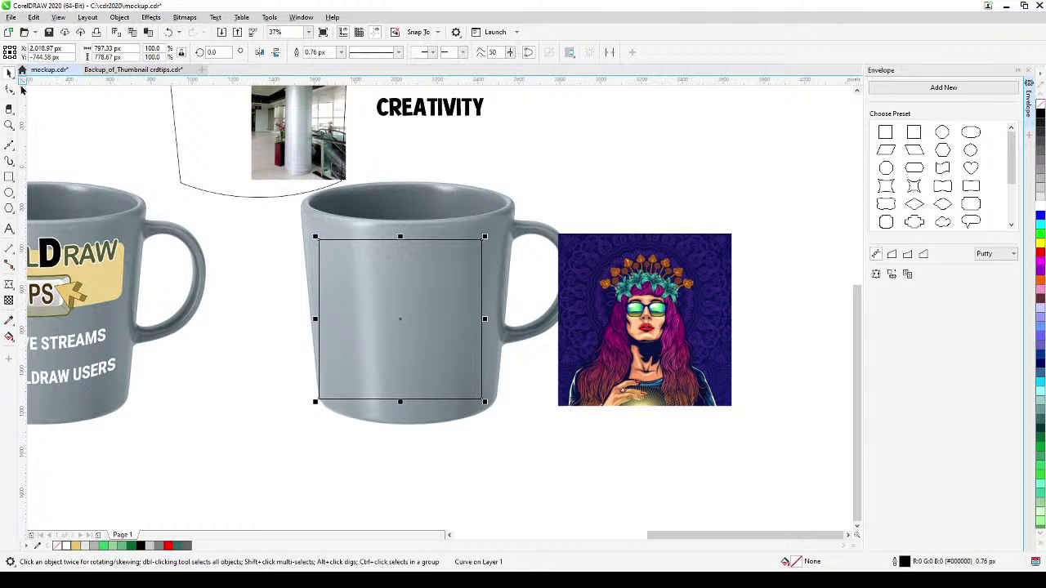
{"action": "left_click", "coordinate": [11, 89]}
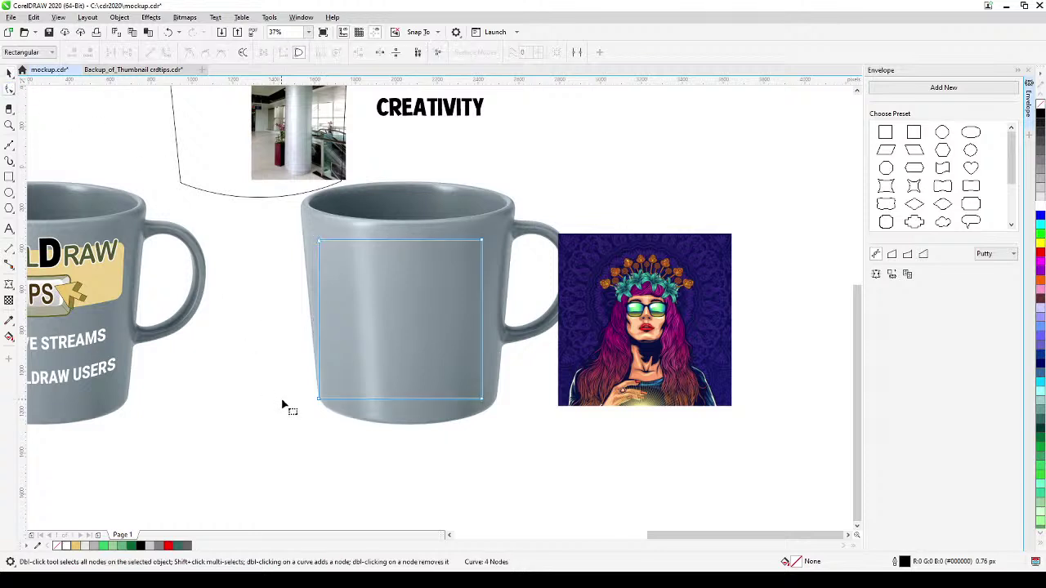
{"action": "left_click_drag", "start_coordinate": [320, 401], "coordinate": [332, 399]}
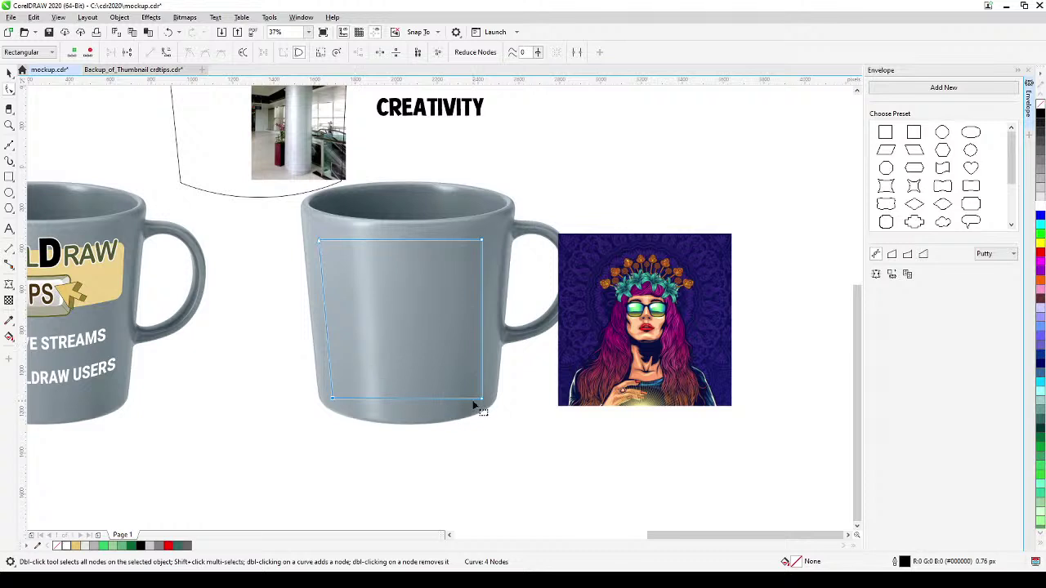
{"action": "left_click_drag", "start_coordinate": [480, 402], "coordinate": [475, 400]}
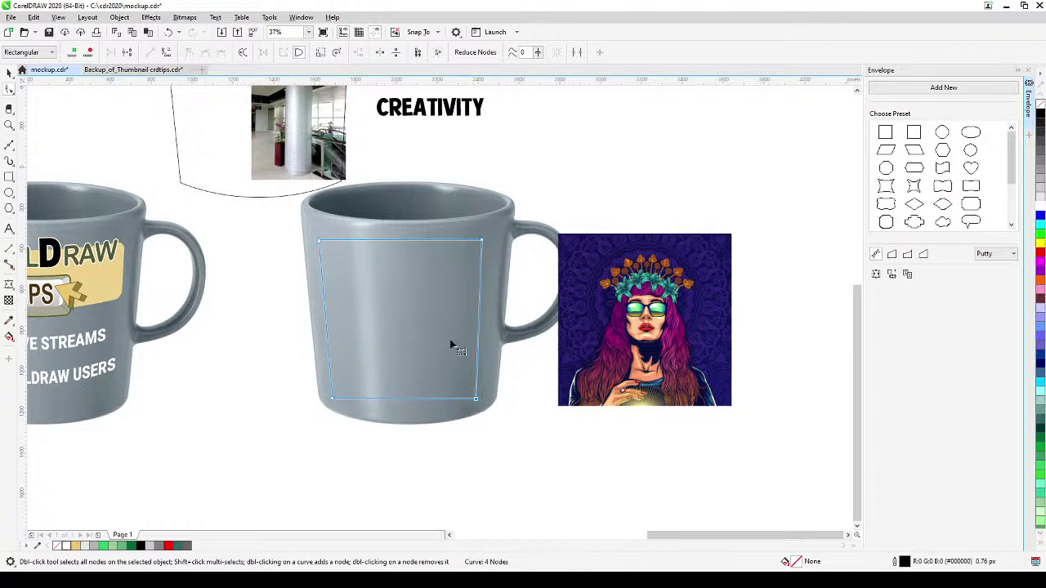
Step: Convert the upper edge of the second mug's guide shape to a curve and bend it slightly downward
{"action": "left_click", "coordinate": [393, 241]}
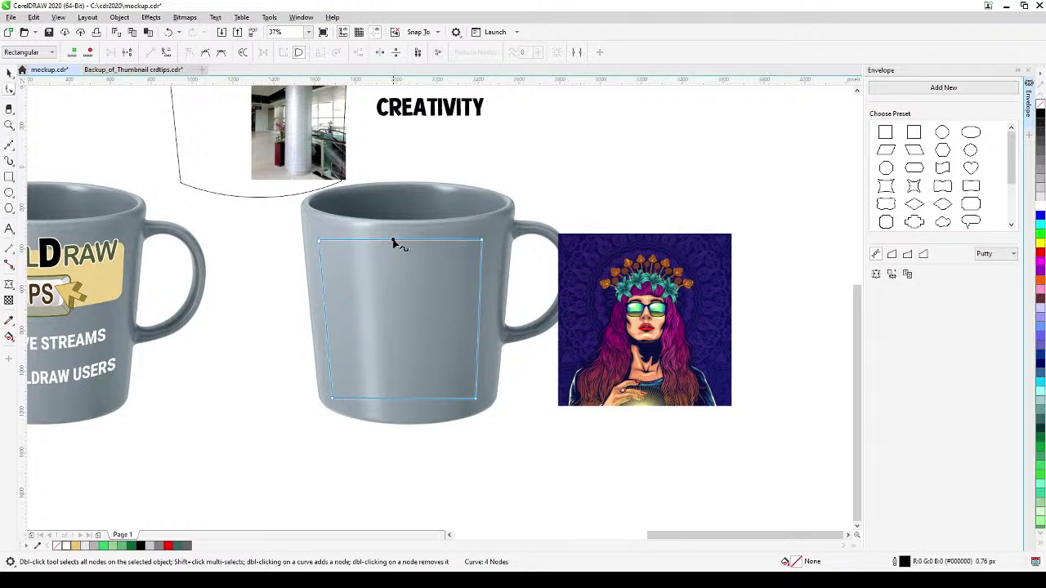
{"action": "left_click", "coordinate": [166, 54]}
{"action": "left_click_drag", "start_coordinate": [372, 244], "coordinate": [430, 256]}
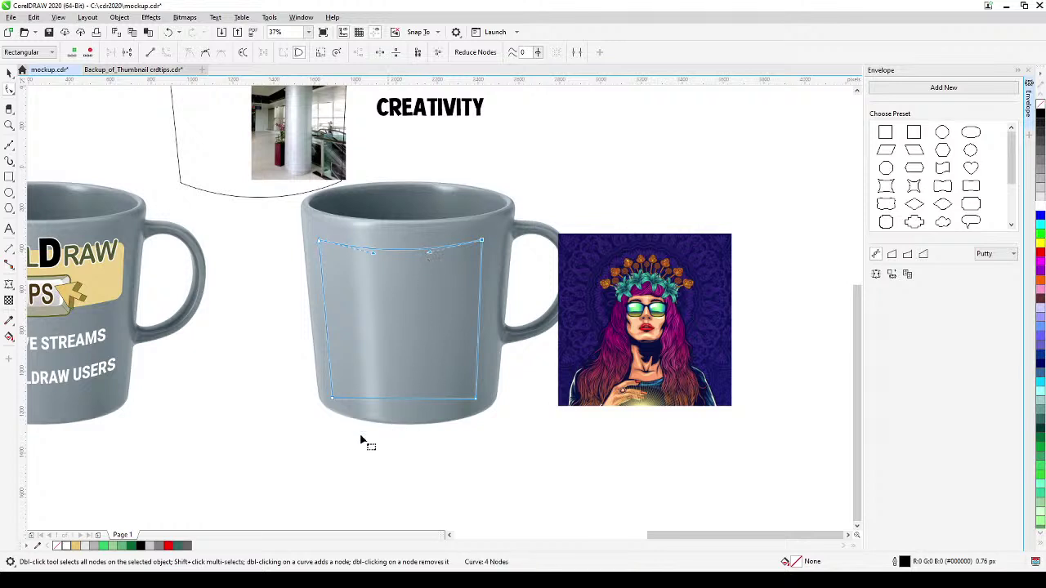
Step: Convert the lower edge of the second mug's guide shape to a curve and bow it downward like the mug's base
{"action": "left_click", "coordinate": [380, 399]}
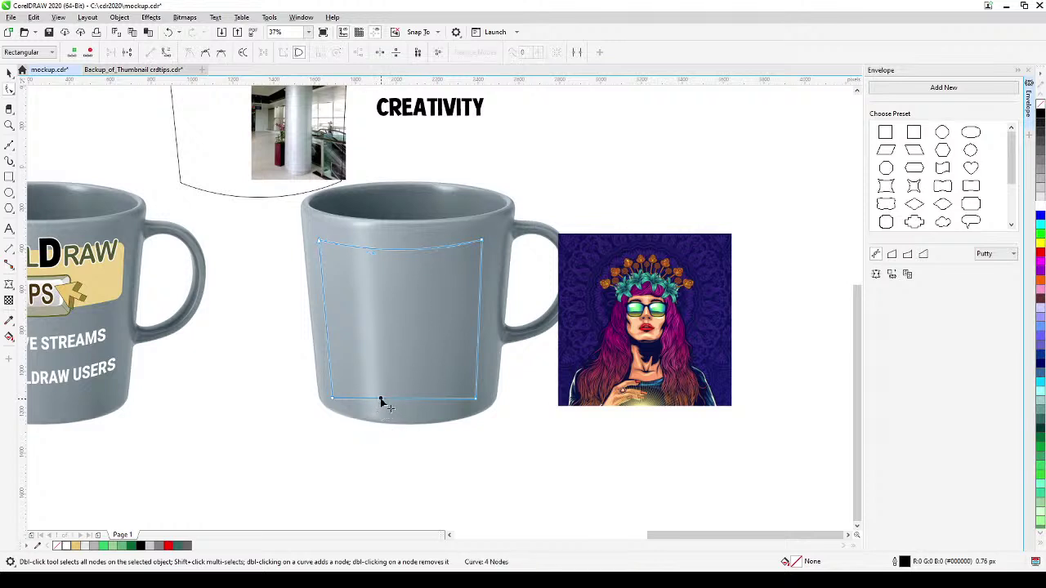
{"action": "left_click", "coordinate": [167, 53]}
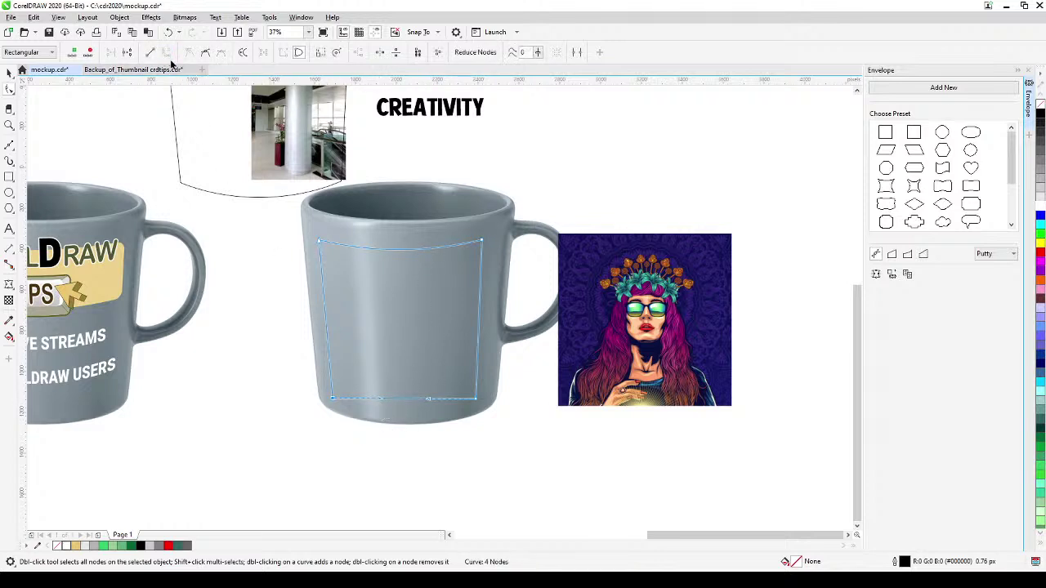
{"action": "mouse_move", "coordinate": [381, 403]}
{"action": "left_mouse_down"}
{"action": "mouse_move", "coordinate": [382, 414]}
{"action": "mouse_move", "coordinate": [432, 422]}
{"action": "mouse_move", "coordinate": [375, 415]}
{"action": "left_mouse_up"}
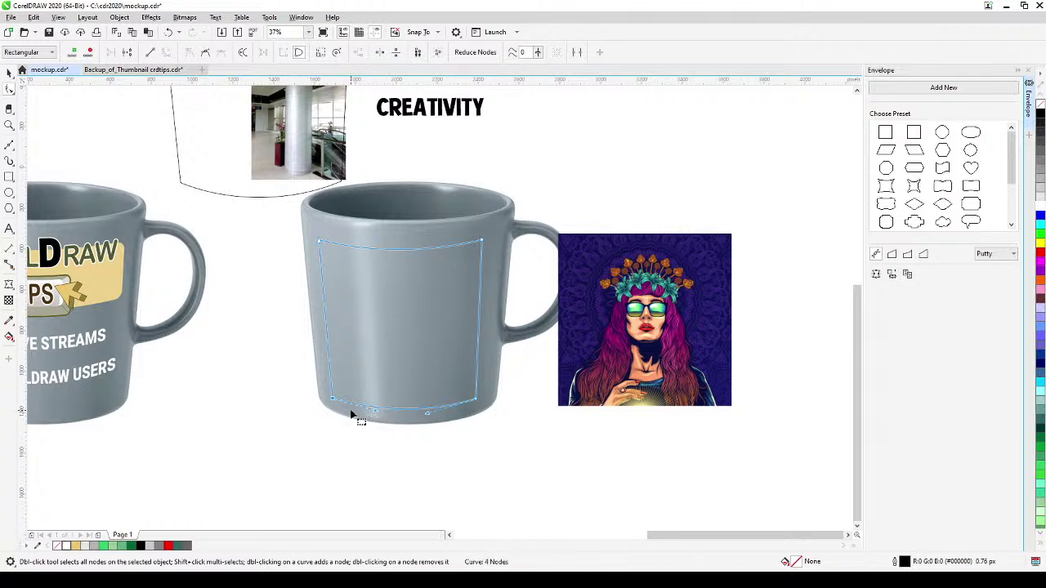
{"action": "left_click", "coordinate": [9, 74]}
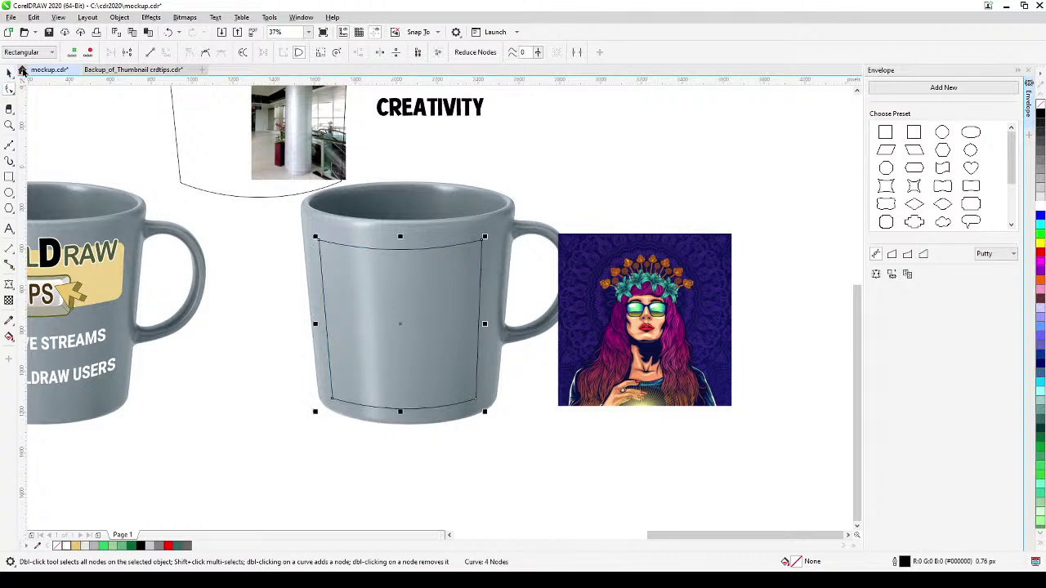
Step: Select the portrait picture and check the drawing in Wireframe view, returning to Enhanced view
{"action": "left_click", "coordinate": [676, 282]}
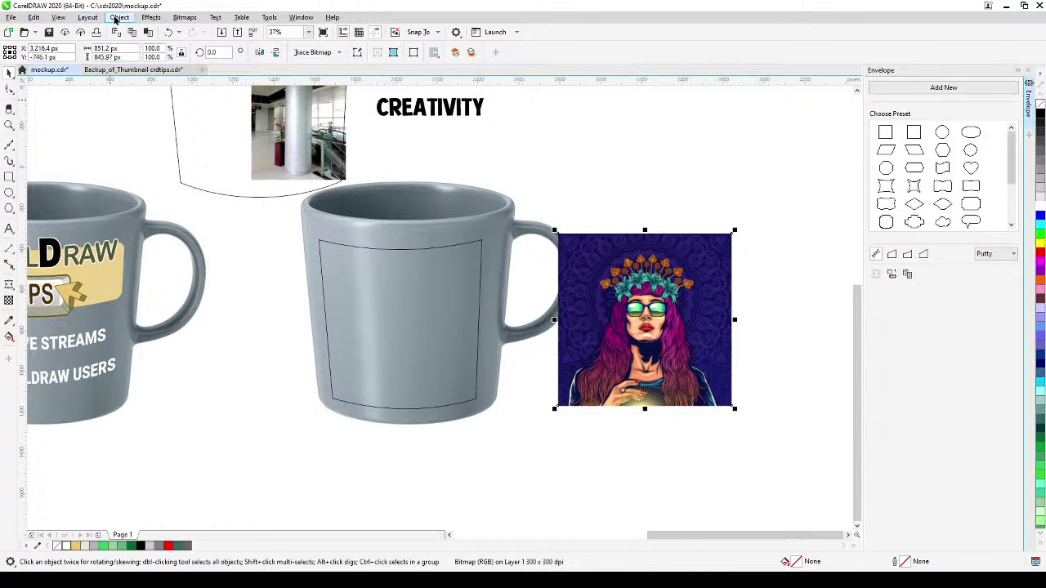
{"action": "left_click", "coordinate": [60, 17]}
{"action": "left_click", "coordinate": [82, 32]}
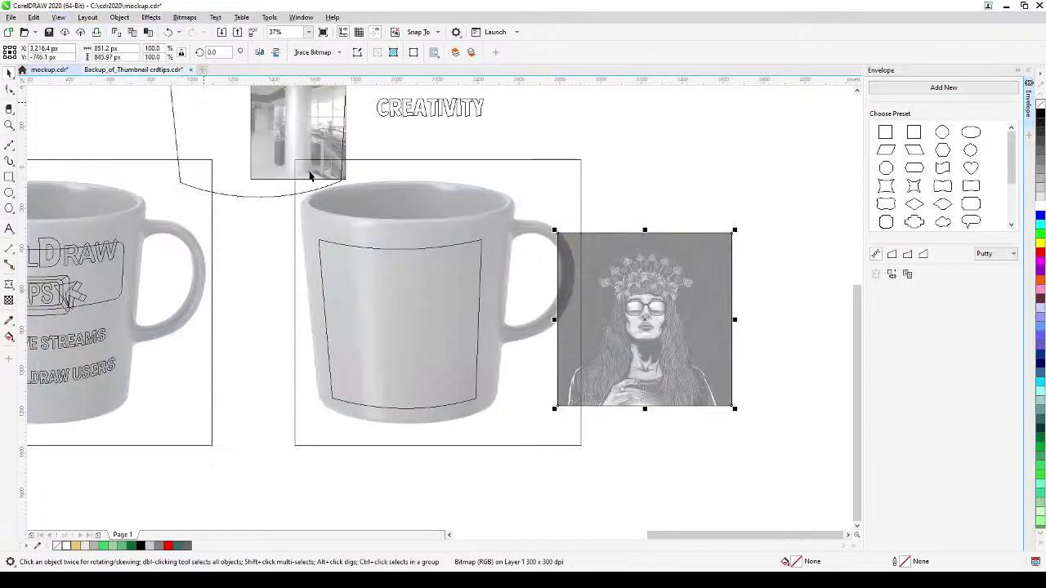
{"action": "left_click", "coordinate": [59, 17]}
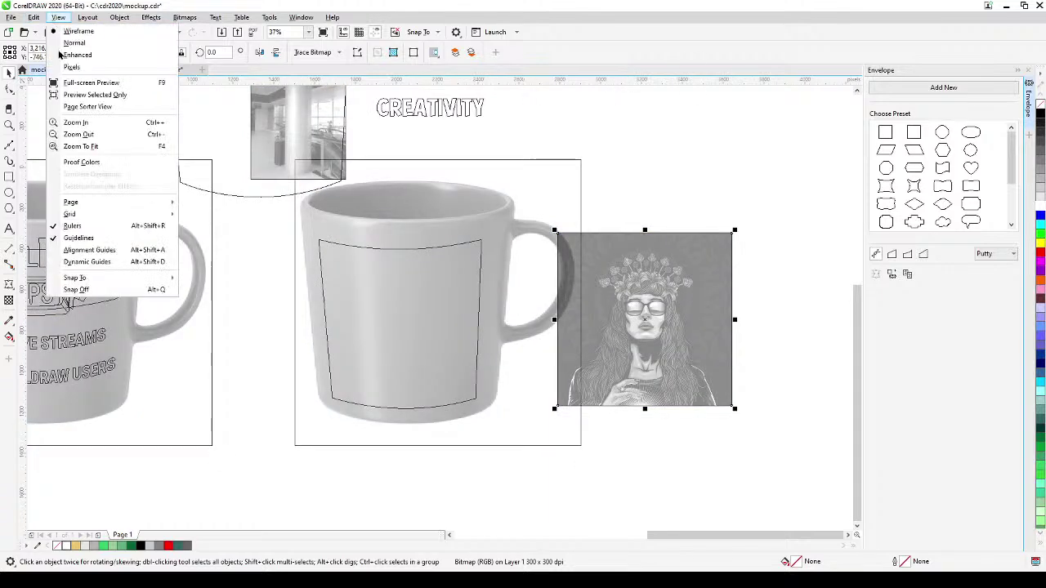
{"action": "left_click", "coordinate": [82, 55]}
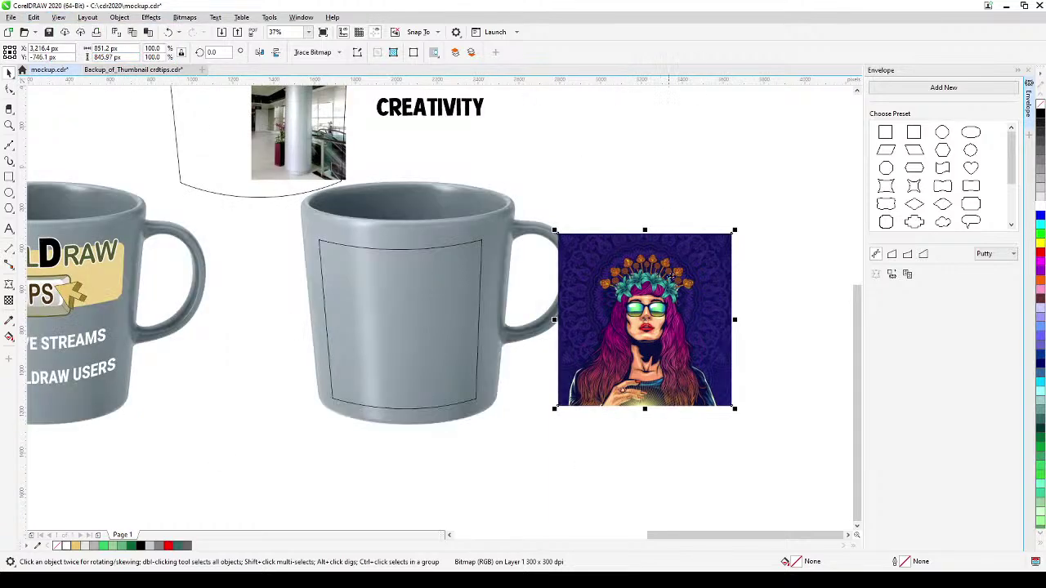
Step: Apply an envelope to the portrait picture, created from the curved guide shape on the second mug
{"action": "left_click", "coordinate": [892, 275]}
{"action": "left_click", "coordinate": [431, 247]}
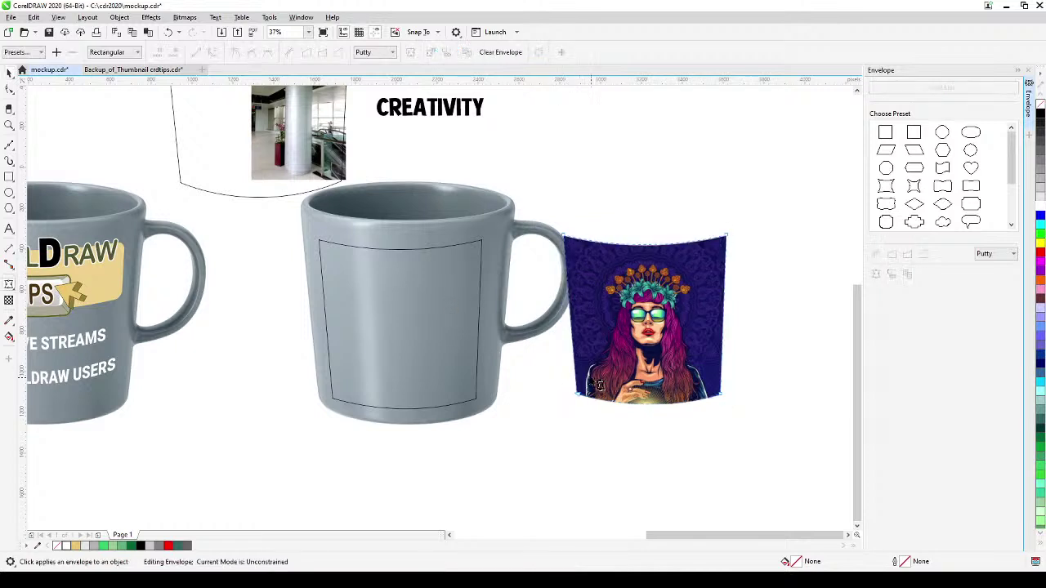
{"action": "left_click", "coordinate": [7, 74]}
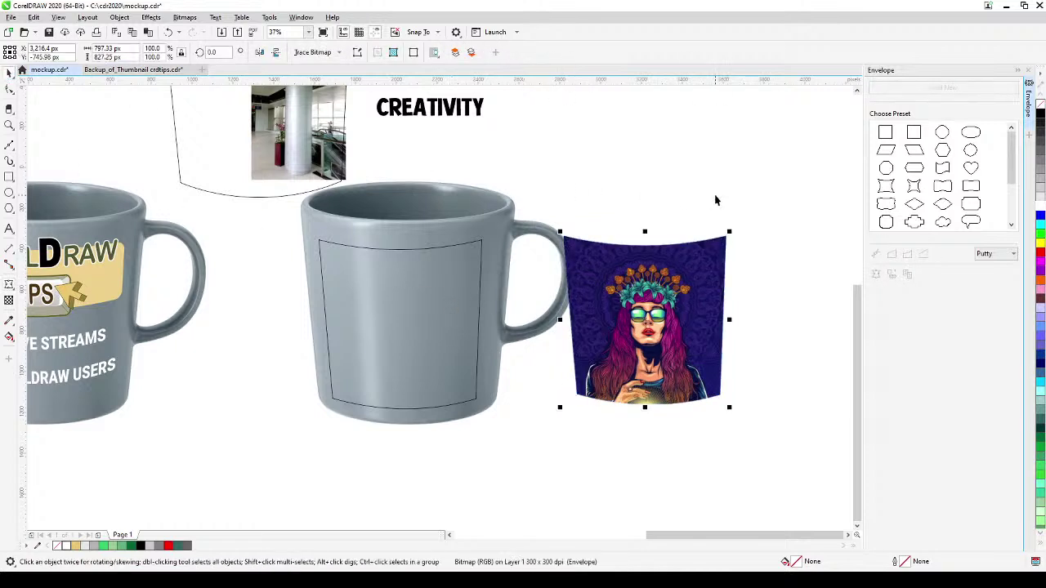
Step: Delete the guide shape from the second mug and move the warped portrait picture onto the mug's front
{"action": "left_click", "coordinate": [432, 314]}
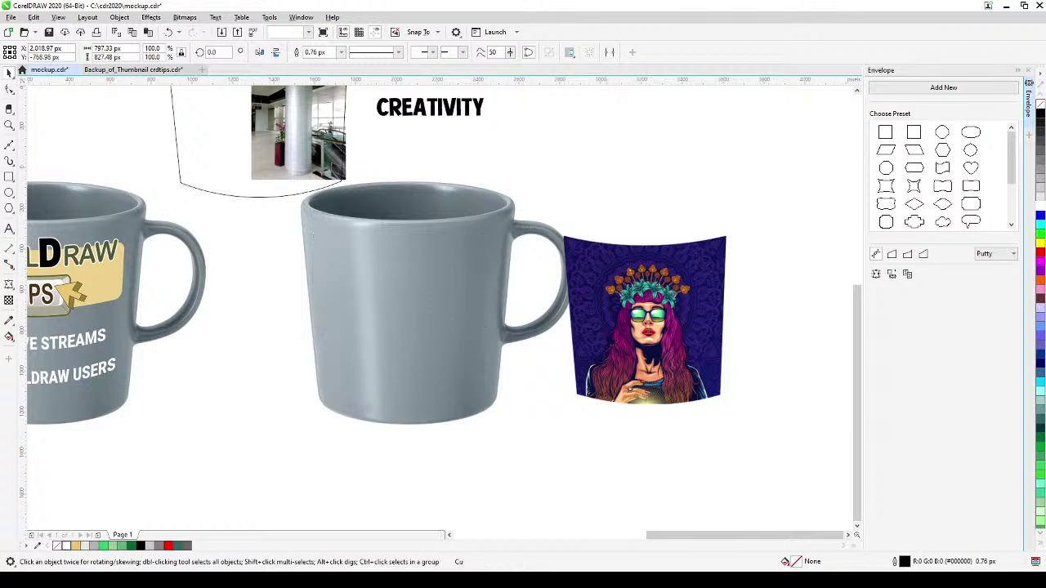
{"action": "left_click_drag", "start_coordinate": [679, 339], "coordinate": [437, 333]}
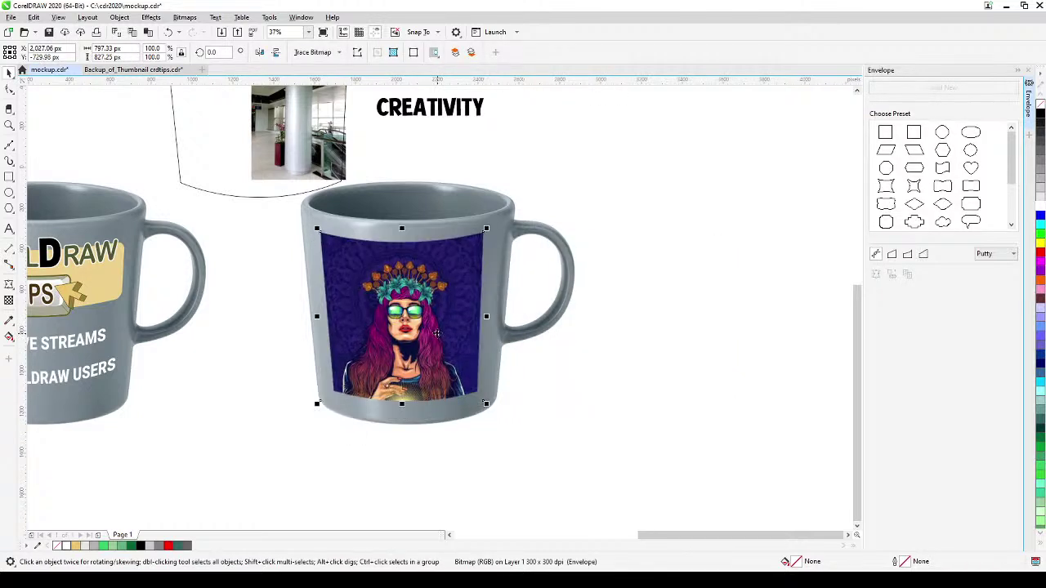
Step: Delete the leftover curved guide outline beside the pillar photo
{"action": "left_click", "coordinate": [686, 371]}
{"action": "scroll", "coordinate": [686, 368], "scroll_direction": "down", "scroll_amount": 3}
{"action": "left_click_drag", "start_coordinate": [396, 427], "coordinate": [677, 238]}
{"action": "left_click_drag", "start_coordinate": [613, 286], "coordinate": [433, 409]}
{"action": "left_click", "coordinate": [508, 254]}
{"action": "left_click", "coordinate": [455, 297]}
Step: Group the CorelDRAW Tips logo with the four text lines of the creativity quote beside the roll-up banner
{"action": "key", "text": "h"}
{"action": "left_click_drag", "start_coordinate": [371, 264], "coordinate": [558, 341]}
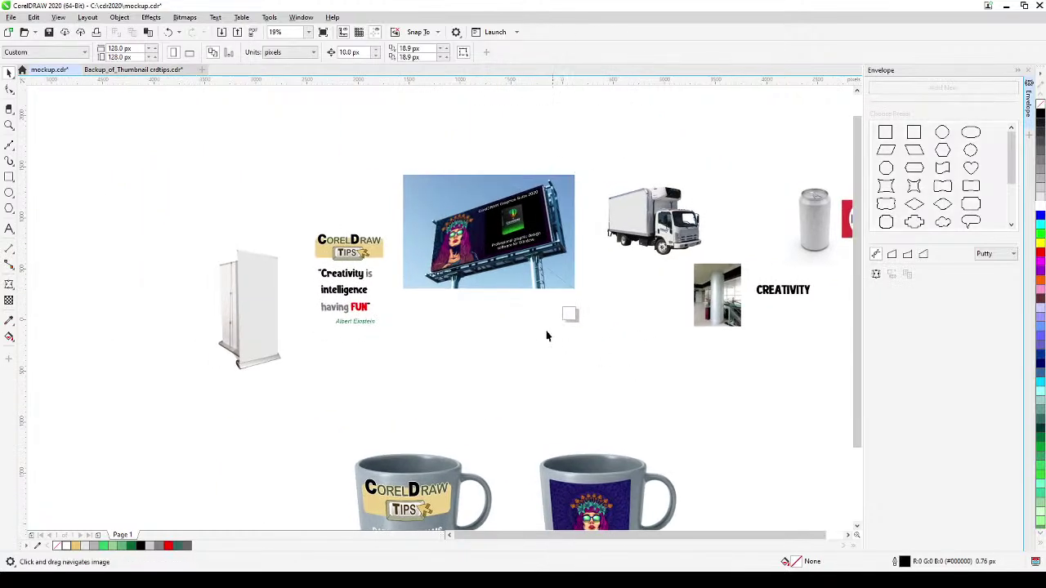
{"action": "left_click_drag", "start_coordinate": [490, 324], "coordinate": [569, 325]}
{"action": "scroll", "coordinate": [433, 320], "scroll_direction": "up", "scroll_amount": 3}
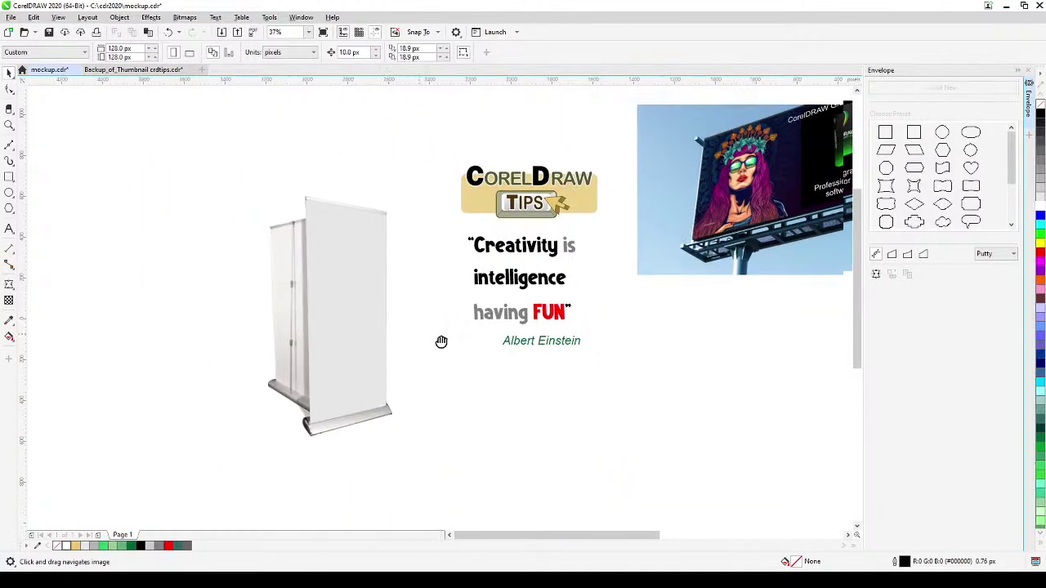
{"action": "scroll", "coordinate": [331, 349], "scroll_direction": "up", "scroll_amount": 3}
{"action": "left_click_drag", "start_coordinate": [329, 349], "coordinate": [347, 362]}
{"action": "scroll", "coordinate": [346, 362], "scroll_direction": "down", "scroll_amount": 3}
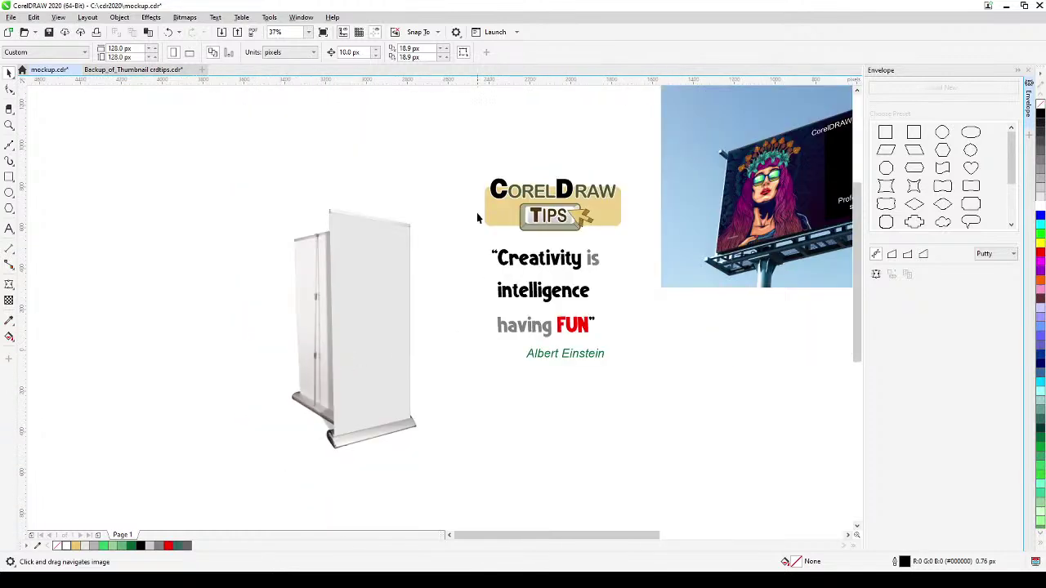
{"action": "left_click_drag", "start_coordinate": [471, 146], "coordinate": [651, 425]}
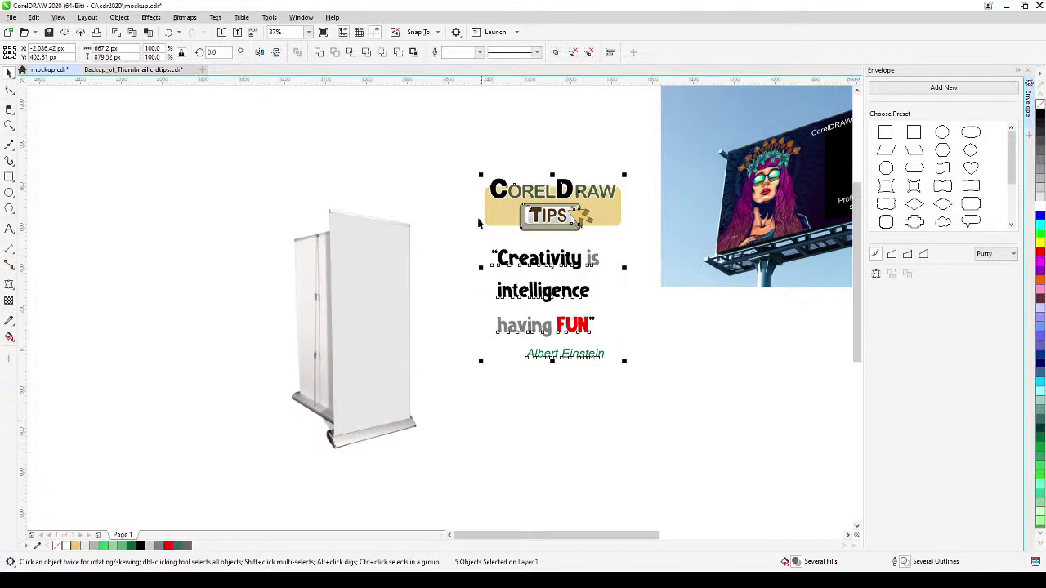
{"action": "left_click_drag", "start_coordinate": [460, 145], "coordinate": [649, 518]}
{"action": "left_click", "coordinate": [556, 53]}
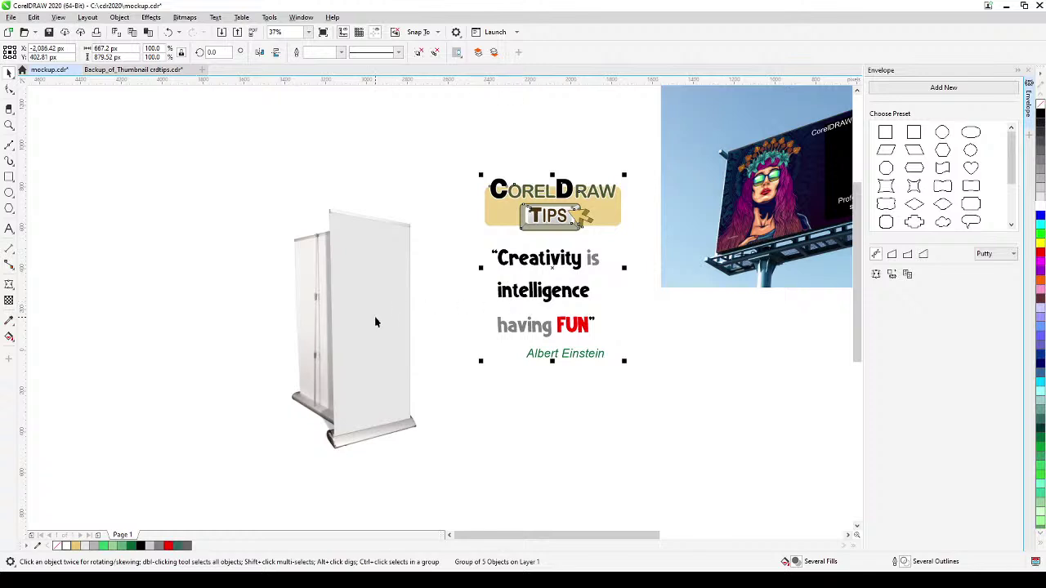
{"action": "left_click", "coordinate": [243, 342]}
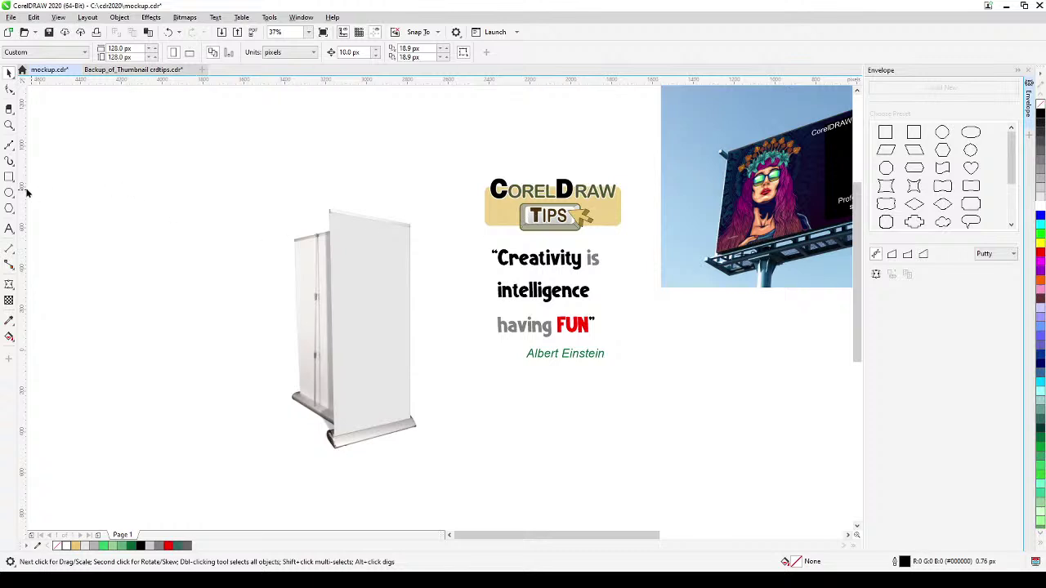
Step: Draw a closed four-sided guide shape with the Bézier tool, following the perspective of the roll-up banner's front panel
{"action": "left_click", "coordinate": [10, 146]}
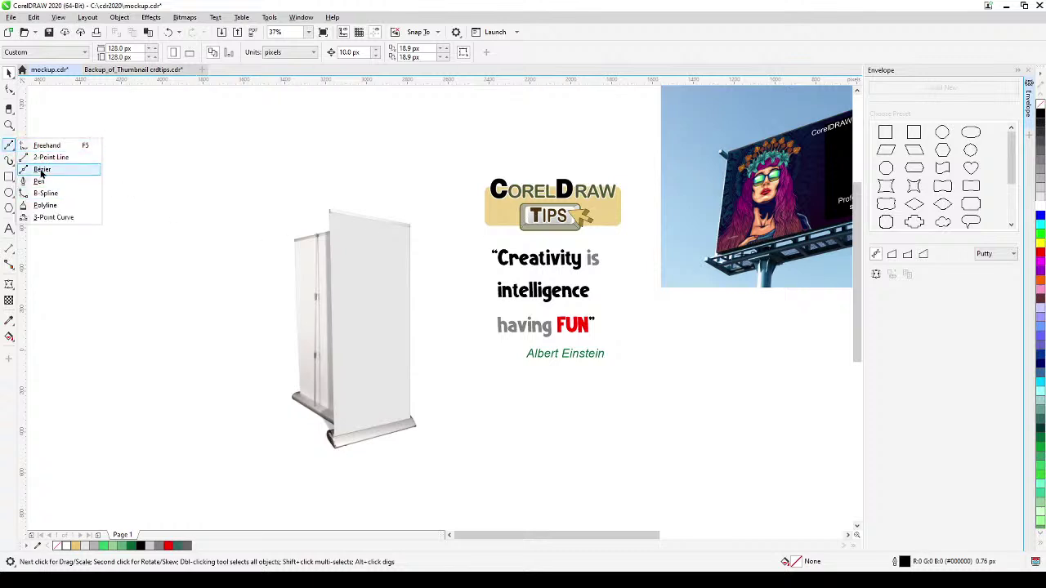
{"action": "left_click", "coordinate": [41, 170]}
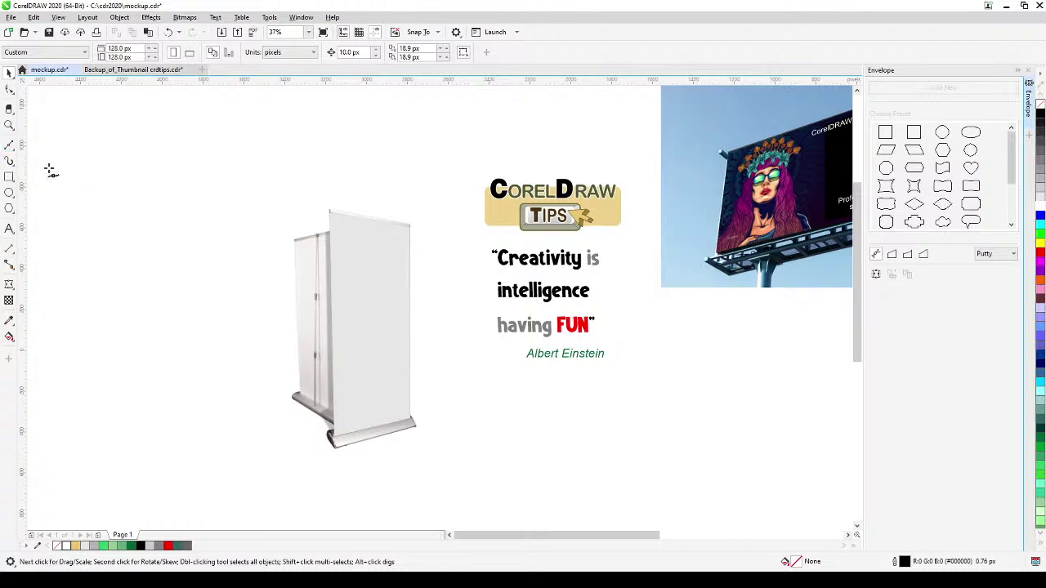
{"action": "left_click", "coordinate": [344, 228]}
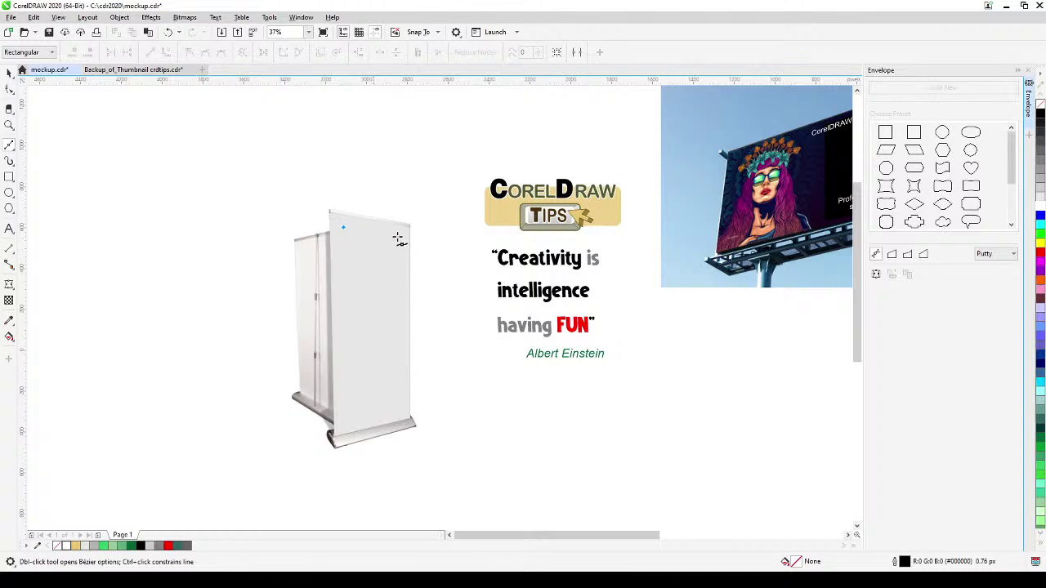
{"action": "left_click", "coordinate": [402, 233]}
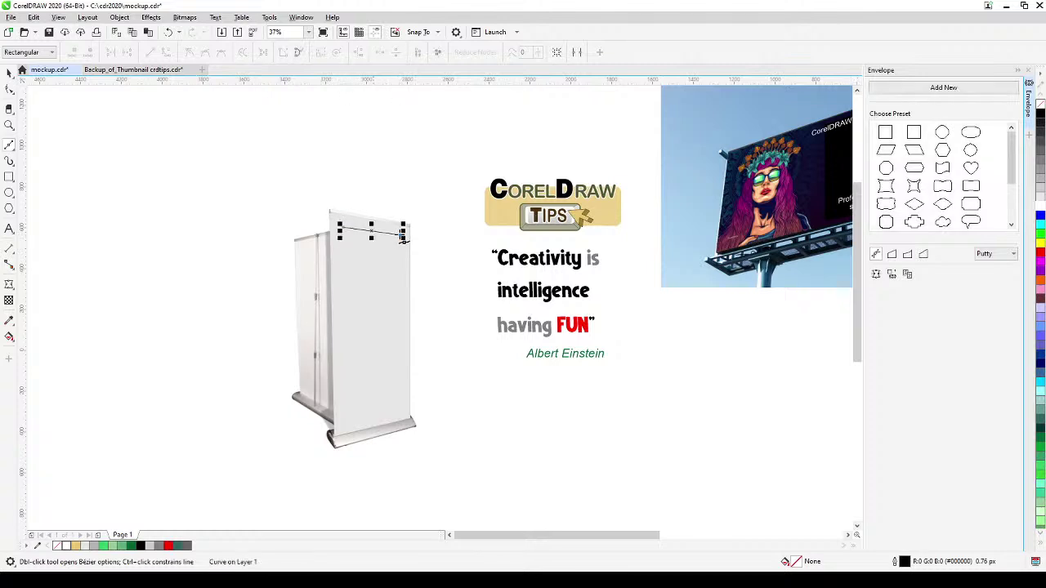
{"action": "left_click", "coordinate": [400, 412]}
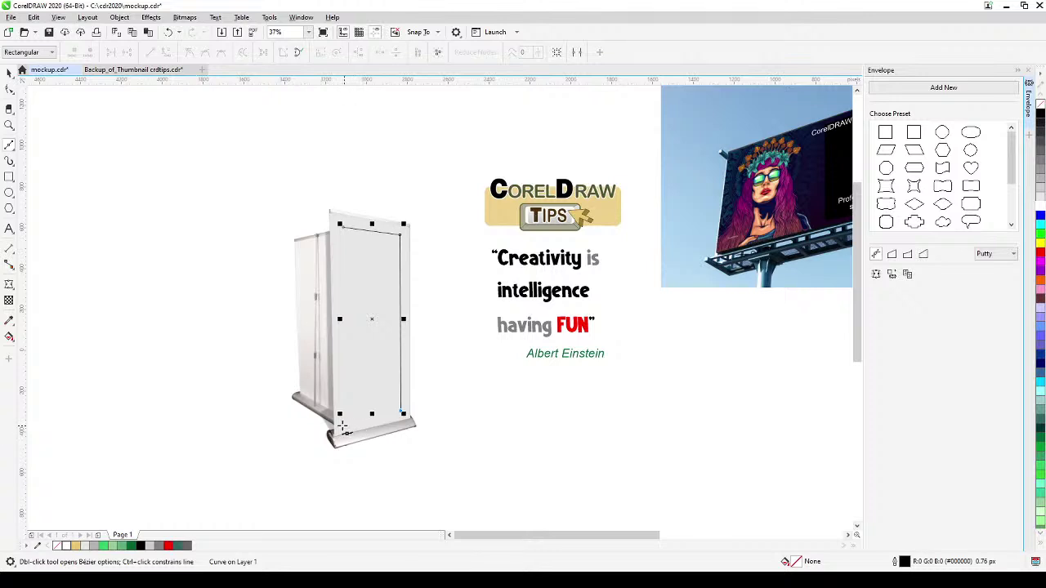
{"action": "left_click", "coordinate": [341, 426]}
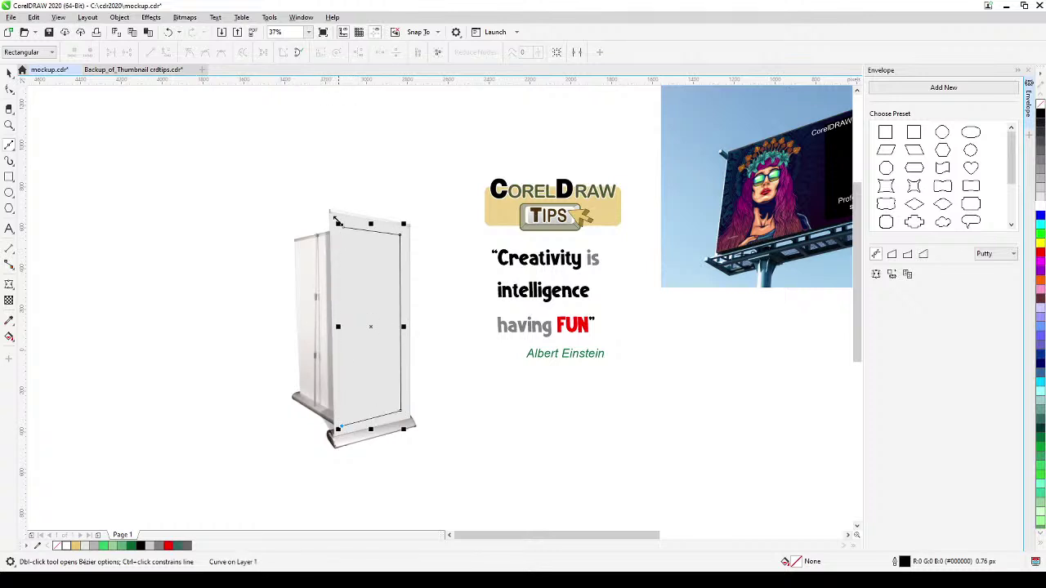
{"action": "left_click", "coordinate": [339, 225]}
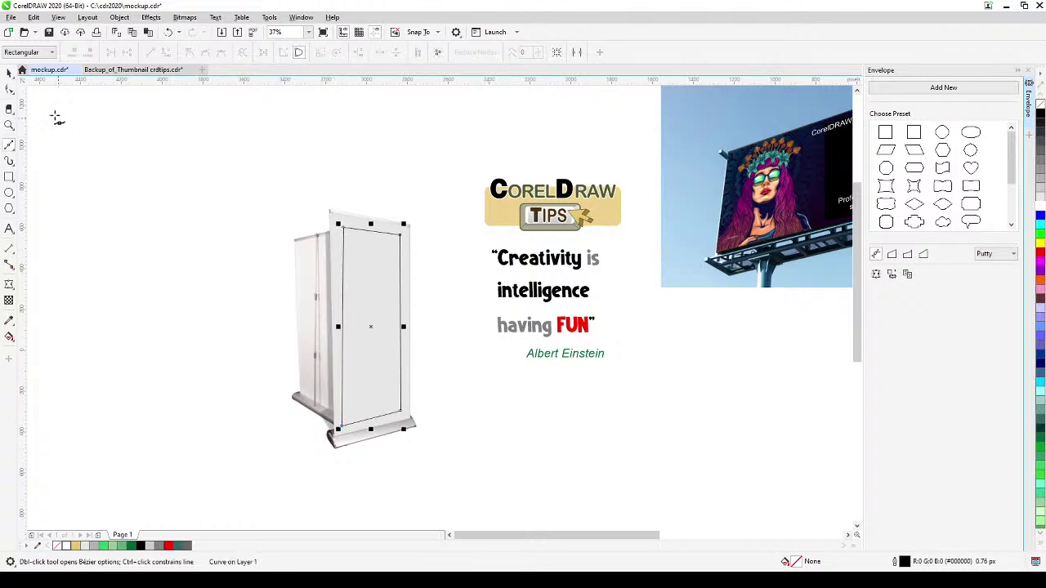
Step: Shift the guide shape's upper-left node outward and raise both lower nodes, making it about 292 by 787 px
{"action": "left_click", "coordinate": [9, 91]}
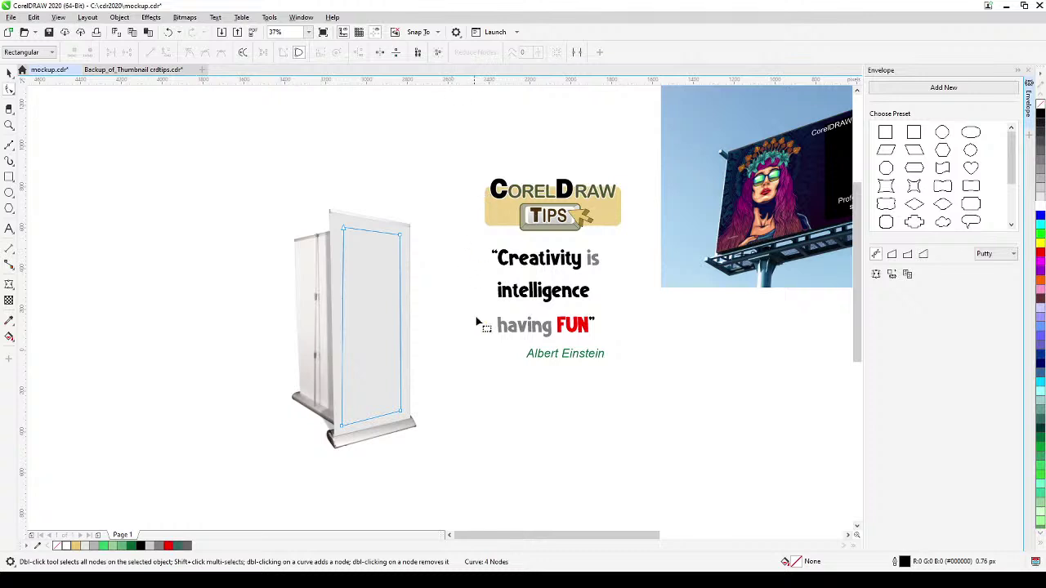
{"action": "scroll", "coordinate": [357, 444], "scroll_direction": "up", "scroll_amount": 3}
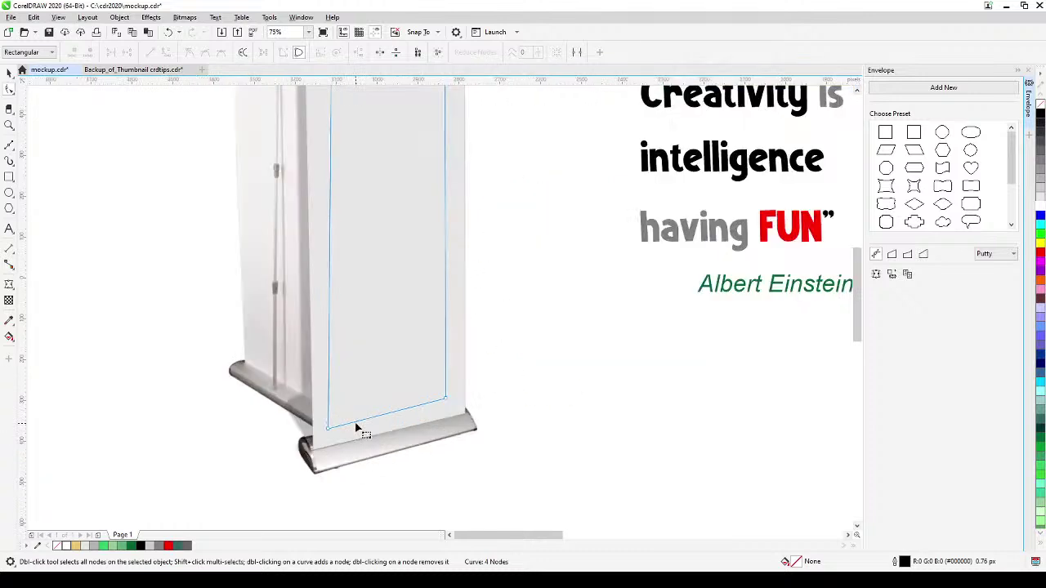
{"action": "left_click_drag", "start_coordinate": [331, 107], "coordinate": [324, 107]}
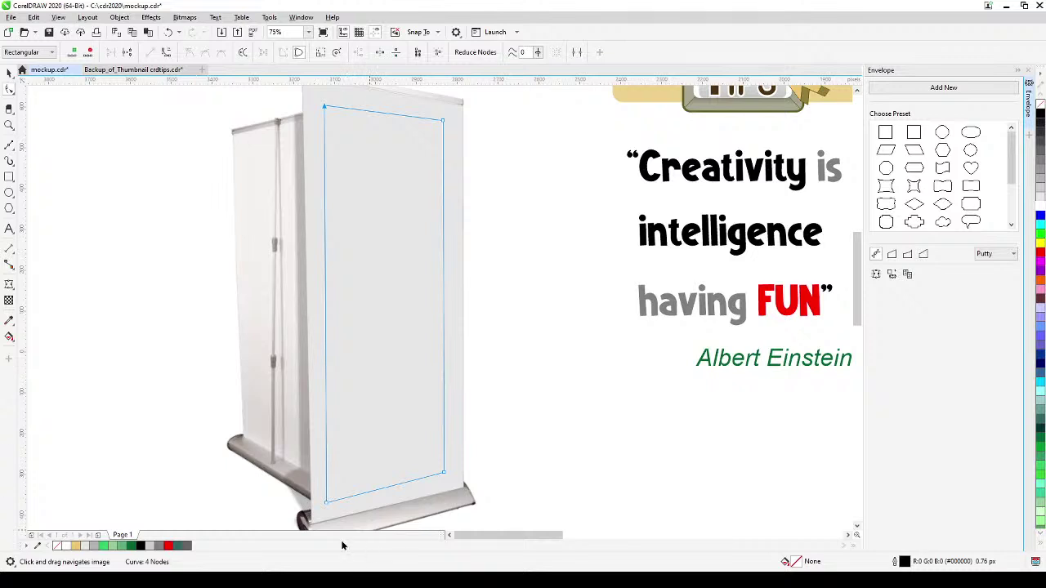
{"action": "left_click_drag", "start_coordinate": [328, 505], "coordinate": [328, 427]}
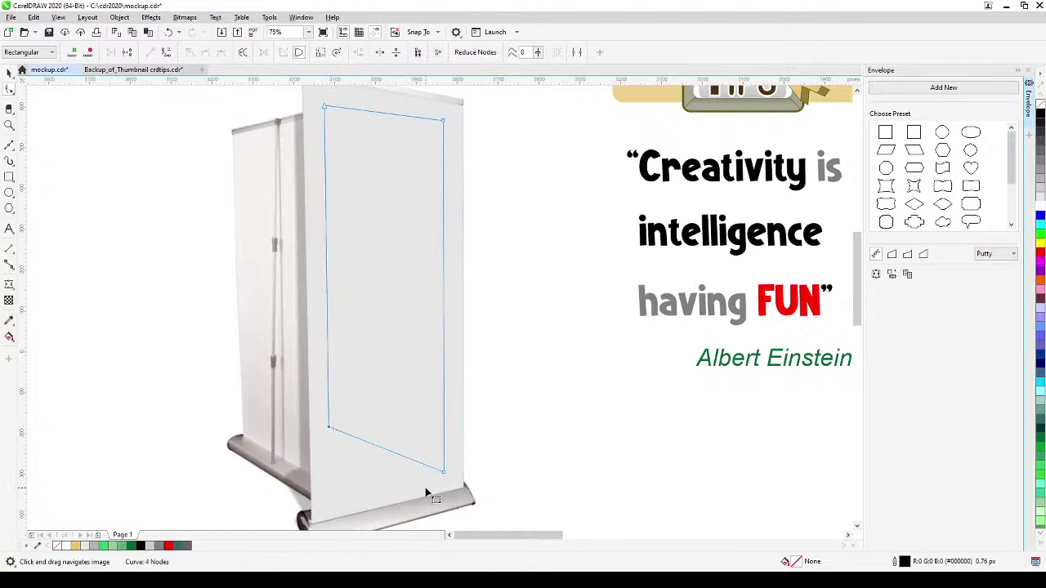
{"action": "left_click_drag", "start_coordinate": [444, 474], "coordinate": [446, 417]}
{"action": "scroll", "coordinate": [460, 455], "scroll_direction": "down", "scroll_amount": 2}
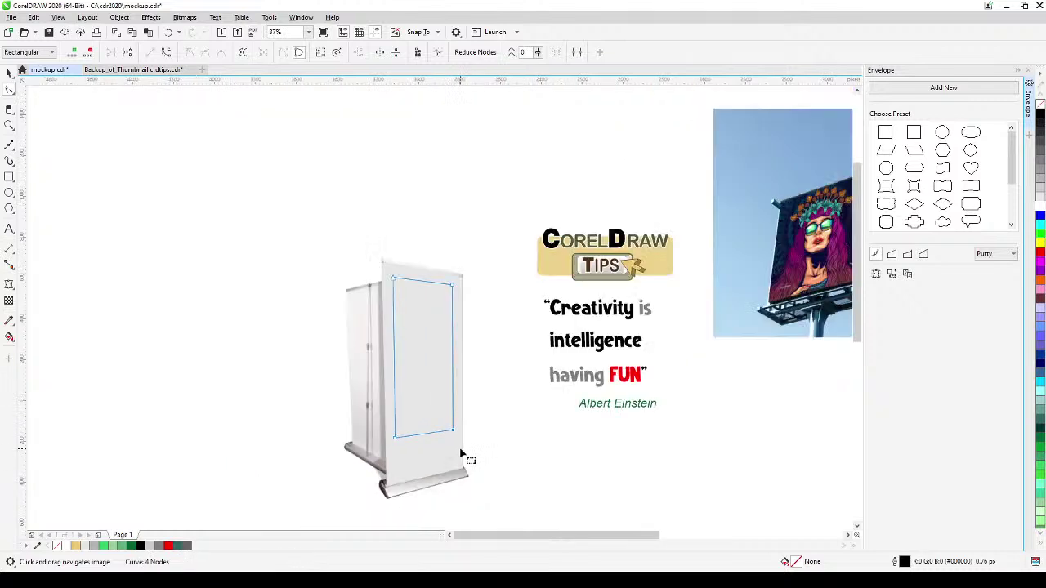
Step: Apply an envelope to the grouped logo and quote, created from the guide shape on the roll-up banner
{"action": "left_click", "coordinate": [10, 74]}
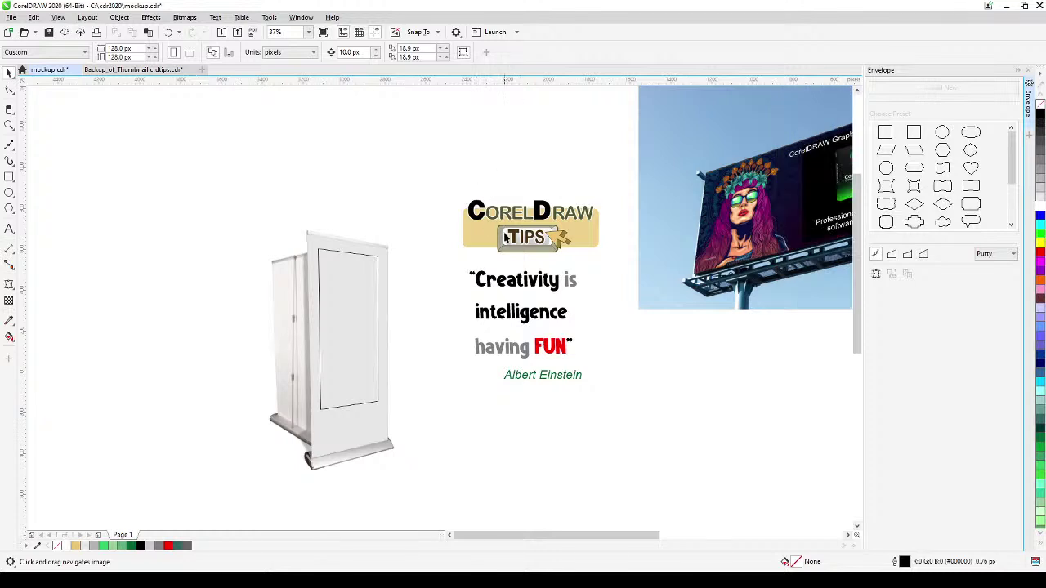
{"action": "left_click", "coordinate": [543, 375]}
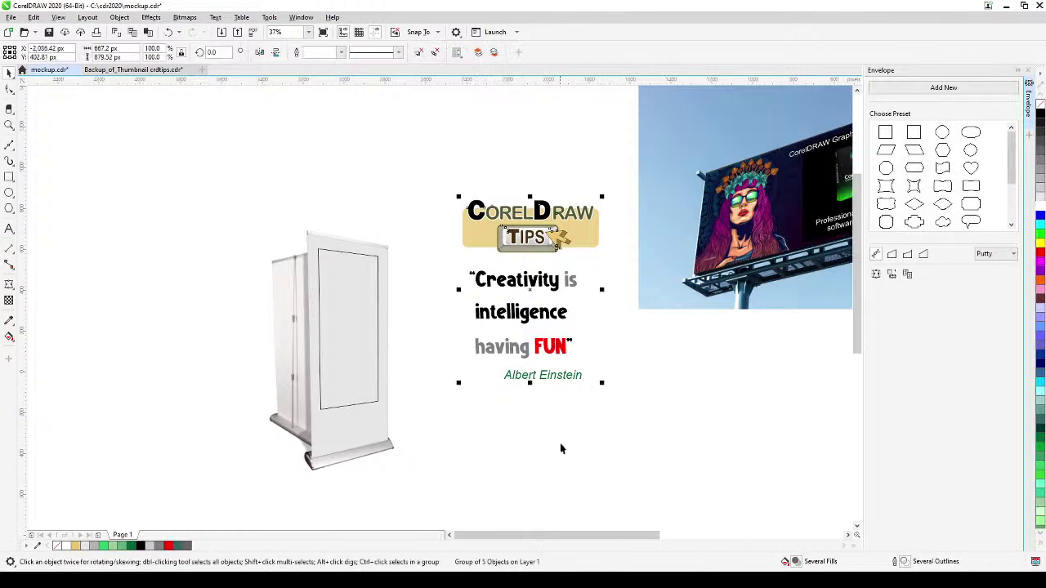
{"action": "left_click", "coordinate": [892, 275]}
{"action": "left_click", "coordinate": [375, 261]}
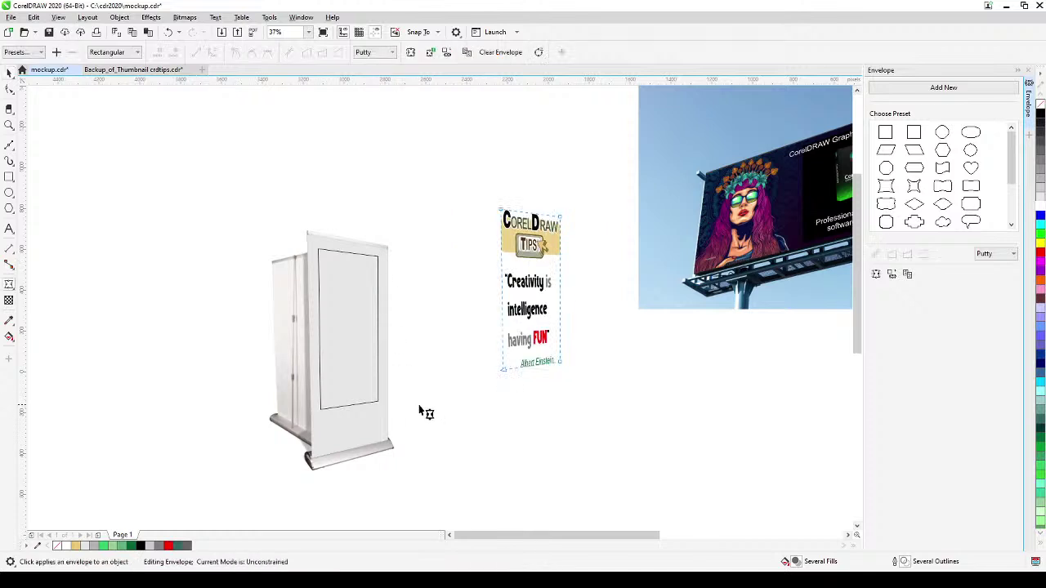
Step: Delete the guide shape from the roll-up banner and move the warped logo and quote onto its front panel
{"action": "left_click", "coordinate": [8, 75]}
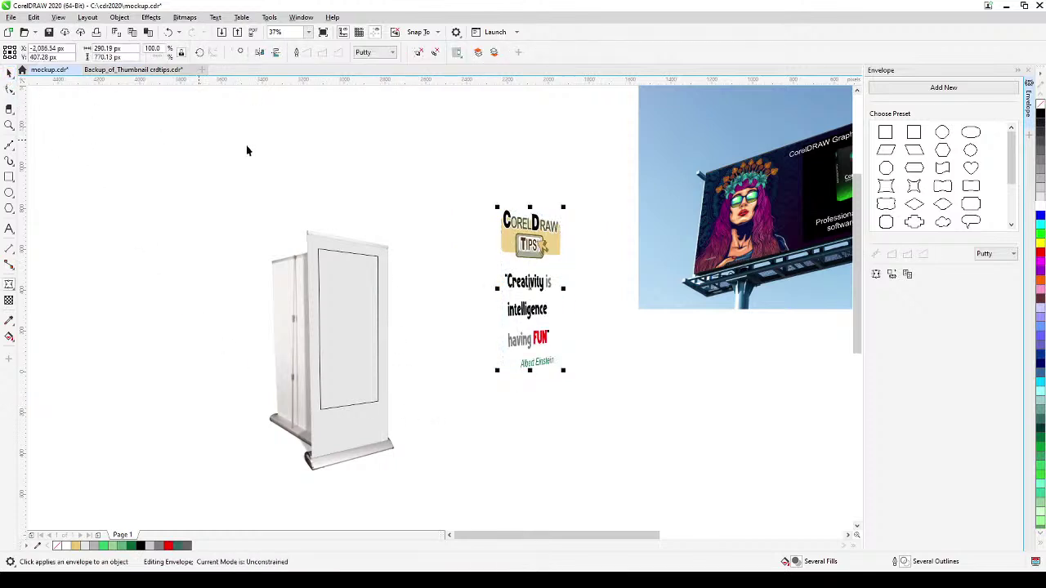
{"action": "left_click", "coordinate": [329, 347]}
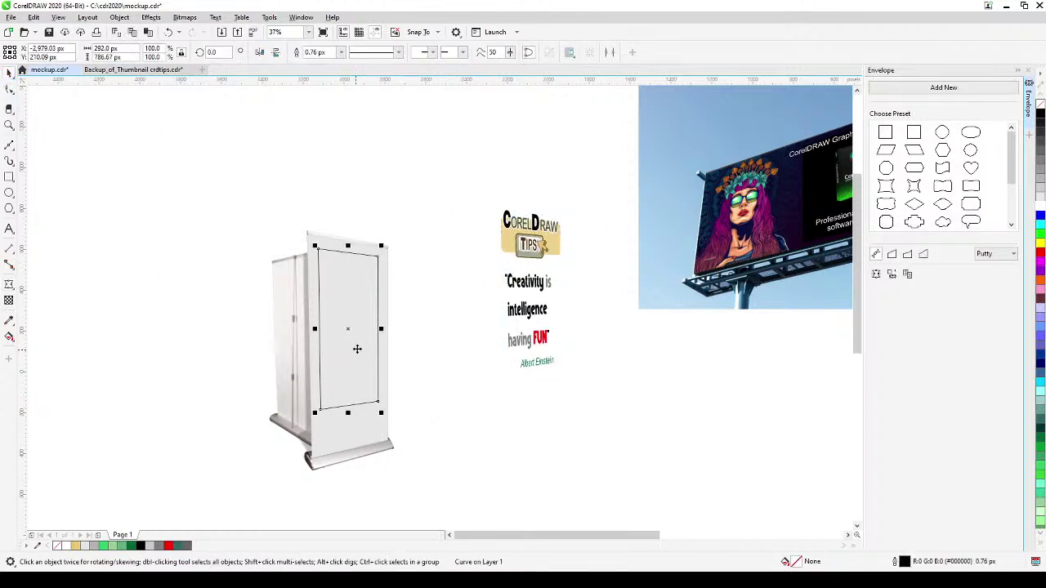
{"action": "left_click", "coordinate": [528, 324]}
{"action": "left_click_drag", "start_coordinate": [528, 324], "coordinate": [353, 357]}
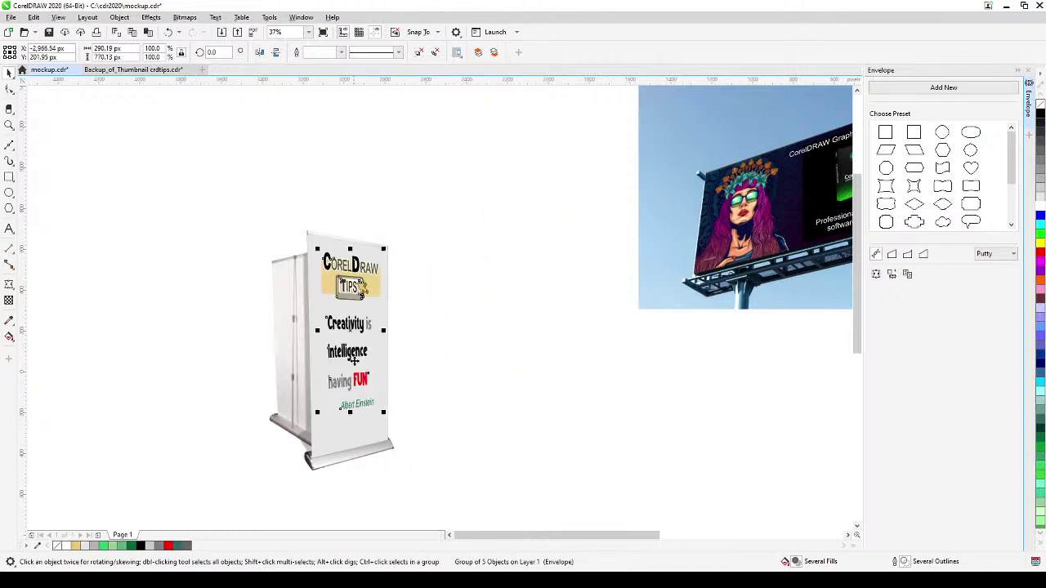
{"action": "left_click", "coordinate": [428, 404]}
{"action": "left_click", "coordinate": [151, 402]}
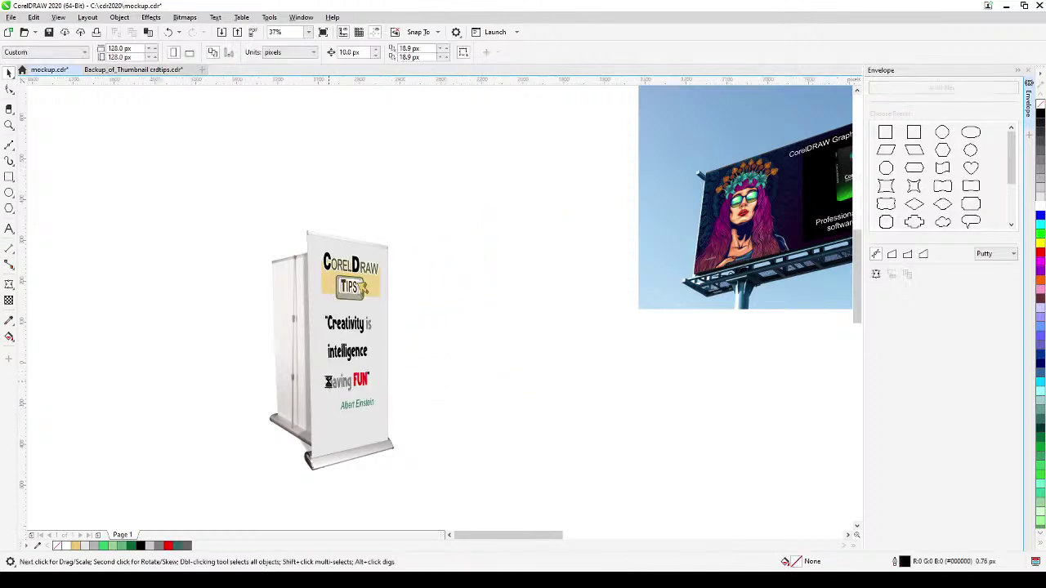
Step: Examine the finished roll-up banner mockup, the two mugs and the billboard with its flat source artwork
{"action": "scroll", "coordinate": [331, 384], "scroll_direction": "up", "scroll_amount": 2}
{"action": "scroll", "coordinate": [458, 369], "scroll_direction": "down", "scroll_amount": 2}
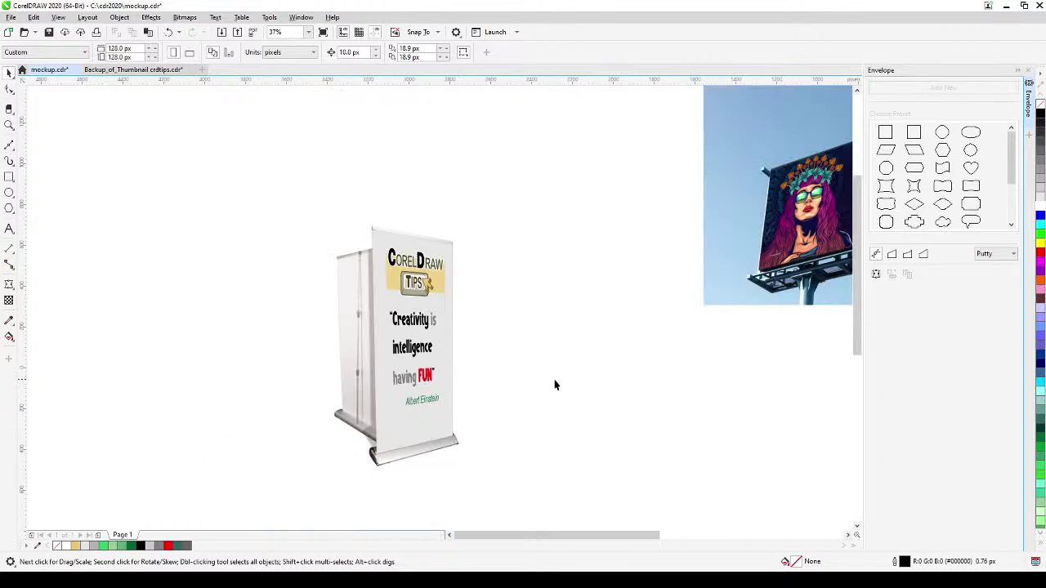
{"action": "left_click_drag", "start_coordinate": [534, 383], "coordinate": [488, 402]}
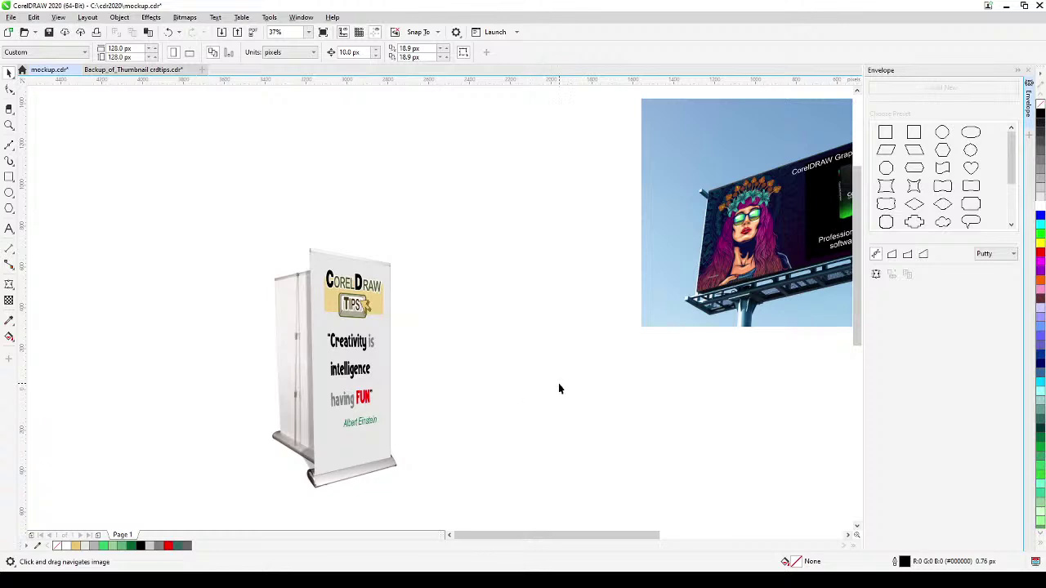
{"action": "left_click_drag", "start_coordinate": [559, 388], "coordinate": [376, 444]}
{"action": "left_click_drag", "start_coordinate": [514, 434], "coordinate": [439, 474]}
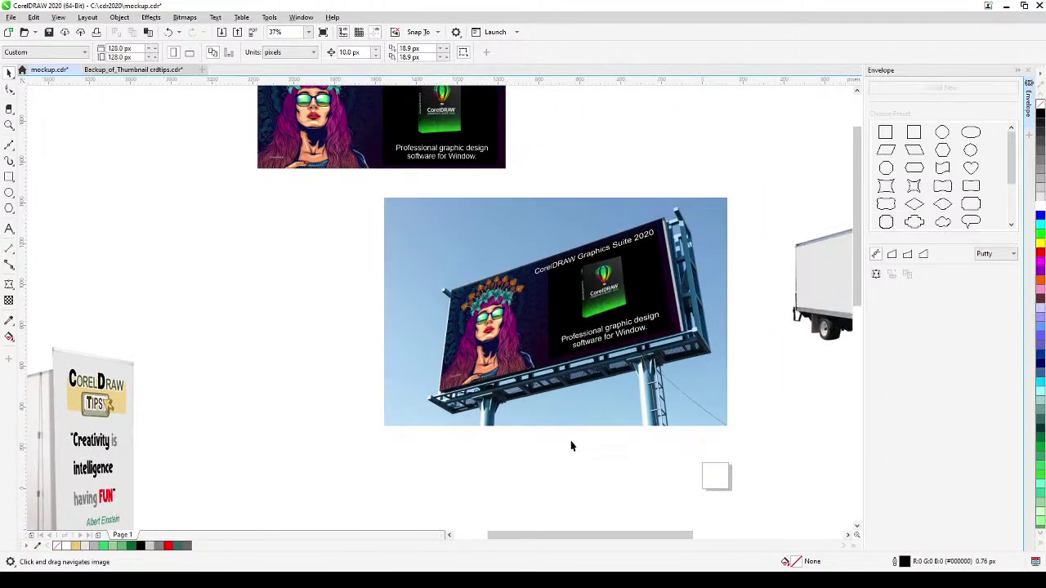
{"action": "scroll", "coordinate": [245, 441], "scroll_direction": "down", "scroll_amount": 2}
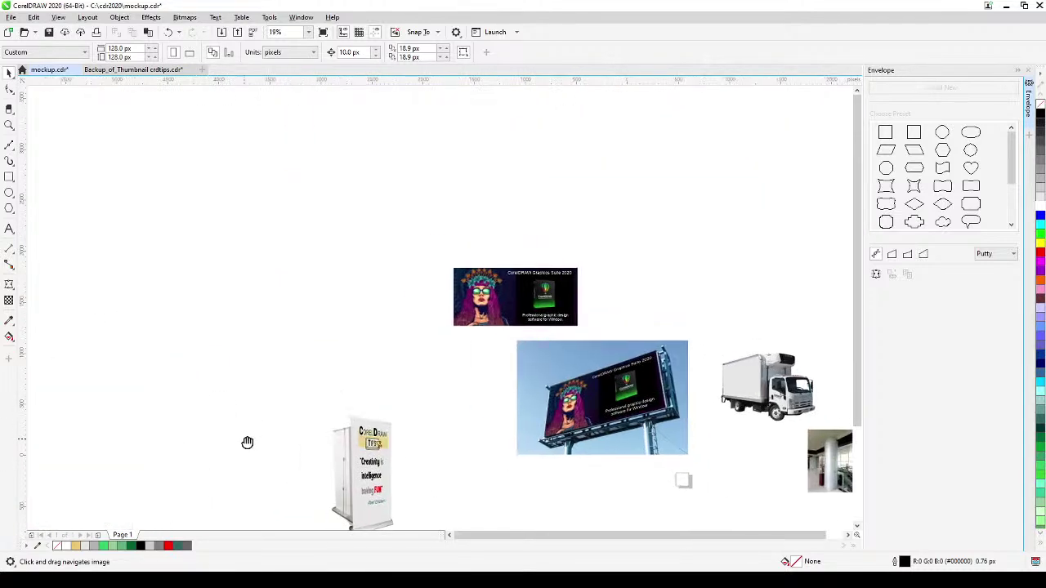
{"action": "left_click_drag", "start_coordinate": [245, 441], "coordinate": [112, 332]}
{"action": "scroll", "coordinate": [404, 383], "scroll_direction": "up", "scroll_amount": 2}
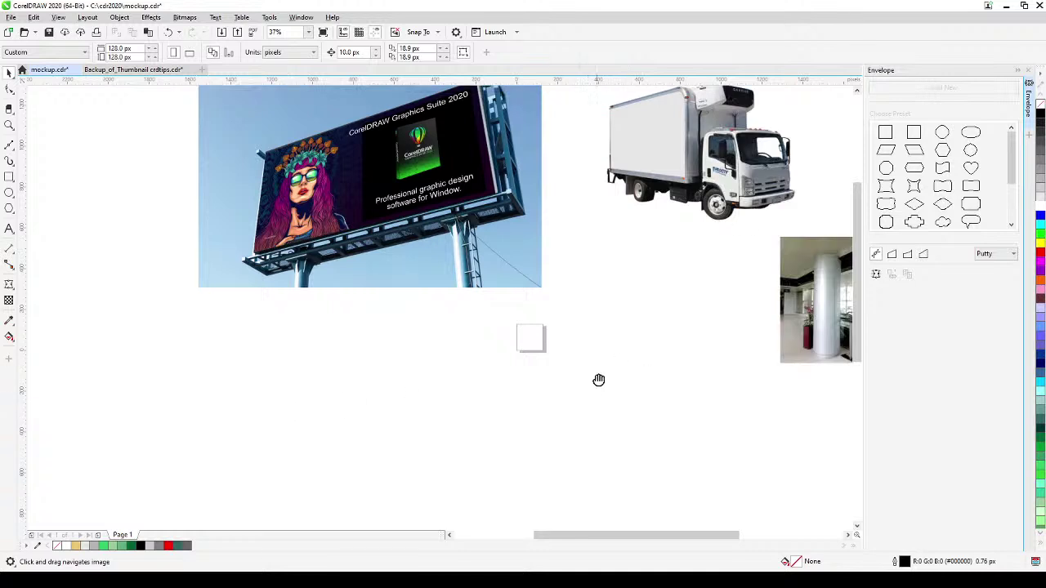
{"action": "left_click_drag", "start_coordinate": [498, 472], "coordinate": [580, 397]}
{"action": "scroll", "coordinate": [526, 422], "scroll_direction": "down", "scroll_amount": 2}
{"action": "left_click_drag", "start_coordinate": [525, 422], "coordinate": [618, 352]}
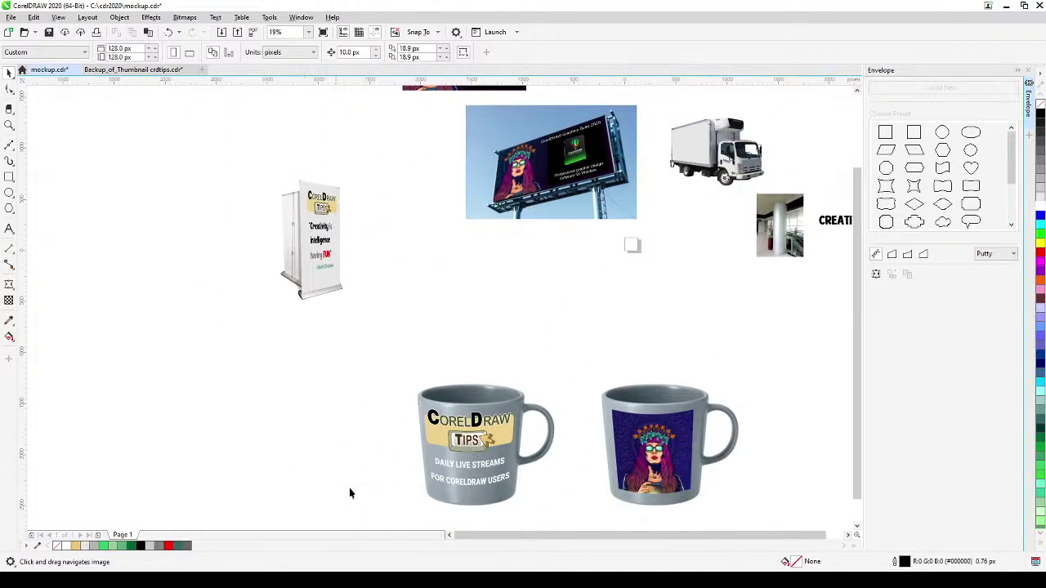
{"action": "left_click_drag", "start_coordinate": [319, 374], "coordinate": [296, 478]}
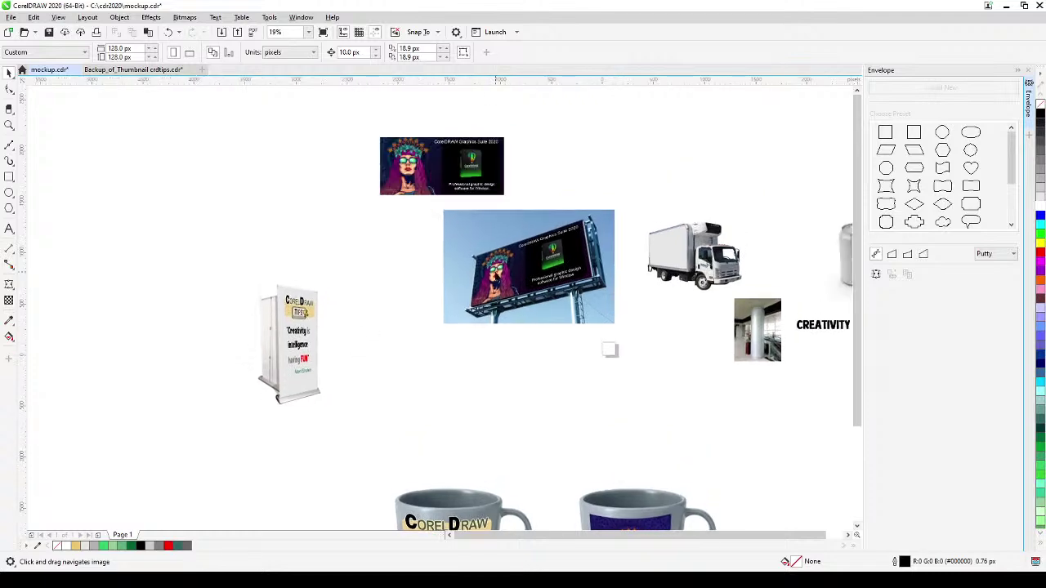
{"action": "scroll", "coordinate": [350, 408], "scroll_direction": "up", "scroll_amount": 3}
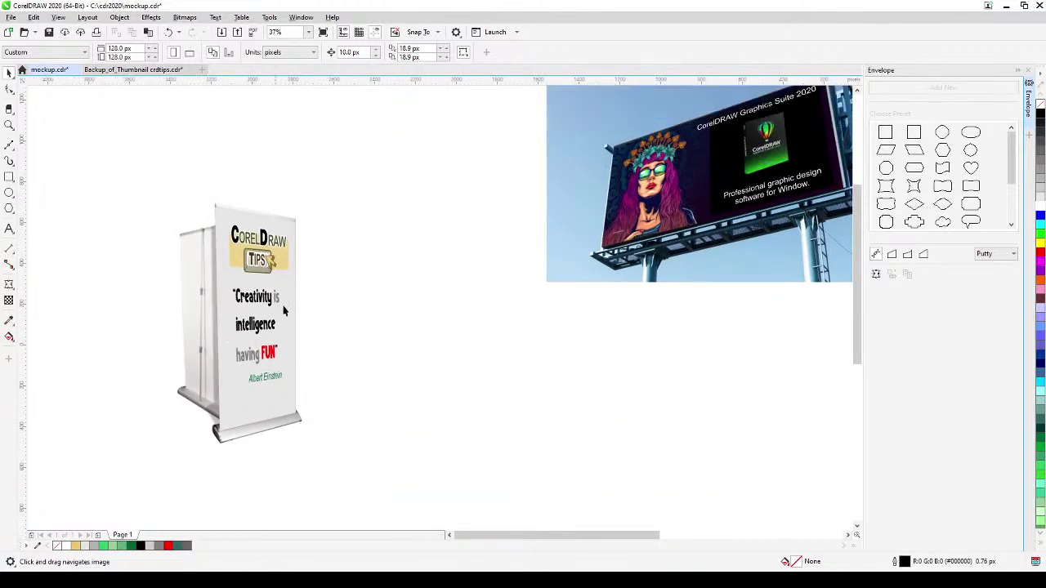
{"action": "left_click_drag", "start_coordinate": [400, 315], "coordinate": [357, 379]}
{"action": "left_click_drag", "start_coordinate": [457, 350], "coordinate": [393, 450]}
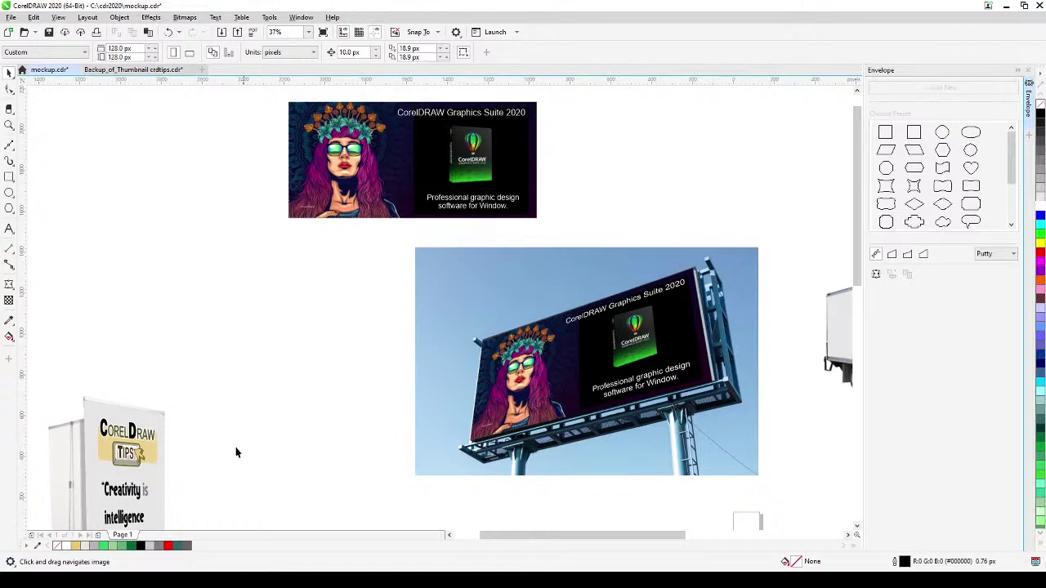
{"action": "left_click_drag", "start_coordinate": [249, 382], "coordinate": [175, 406]}
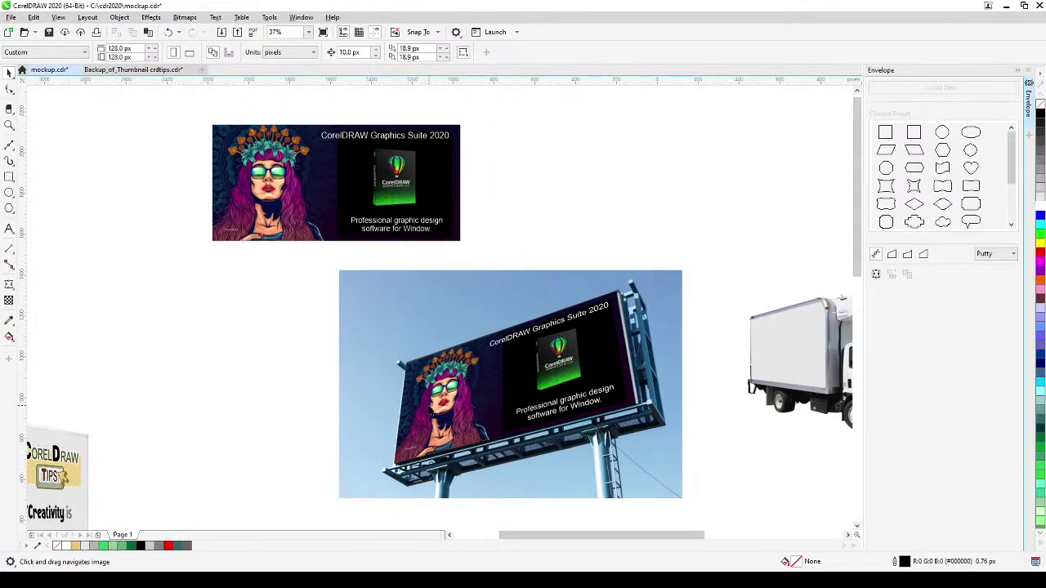
Step: Delete the warped artwork from the billboard photo
{"action": "key", "text": "space"}
{"action": "left_click", "coordinate": [469, 404]}
{"action": "key", "text": "Delete"}
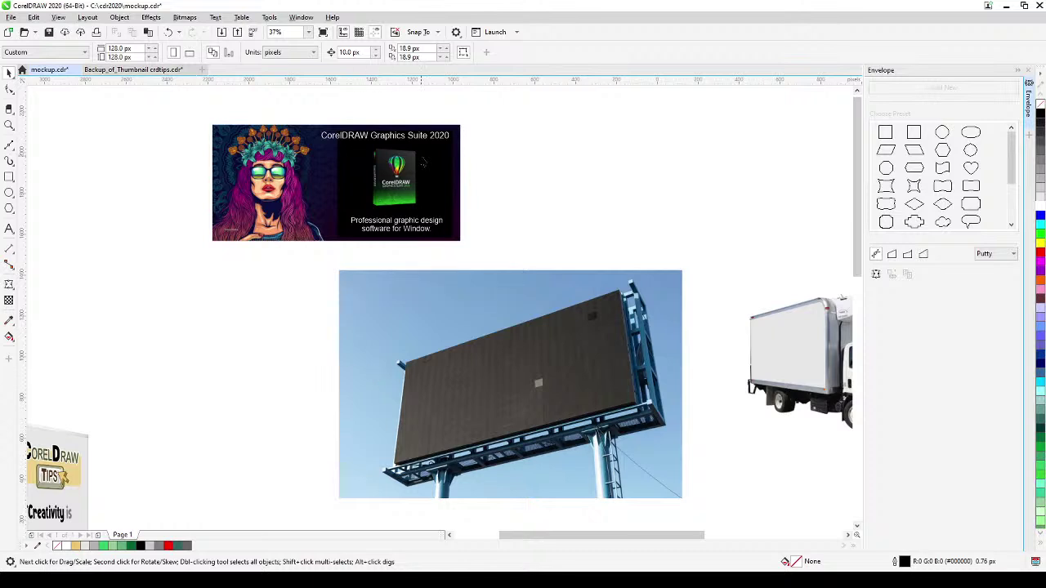
Step: Inspect the flat billboard artwork group in Wireframe view and restore the Enhanced view
{"action": "left_click", "coordinate": [423, 163]}
{"action": "left_click_drag", "start_coordinate": [389, 220], "coordinate": [427, 231]}
{"action": "left_click_drag", "start_coordinate": [171, 407], "coordinate": [287, 327]}
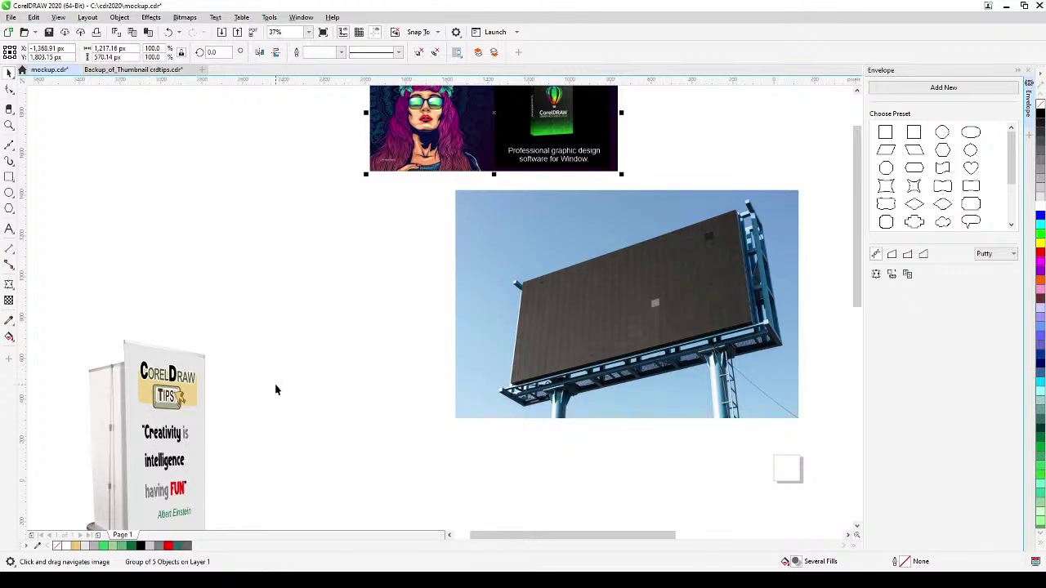
{"action": "left_click_drag", "start_coordinate": [275, 390], "coordinate": [210, 400]}
{"action": "left_click_drag", "start_coordinate": [285, 348], "coordinate": [228, 392]}
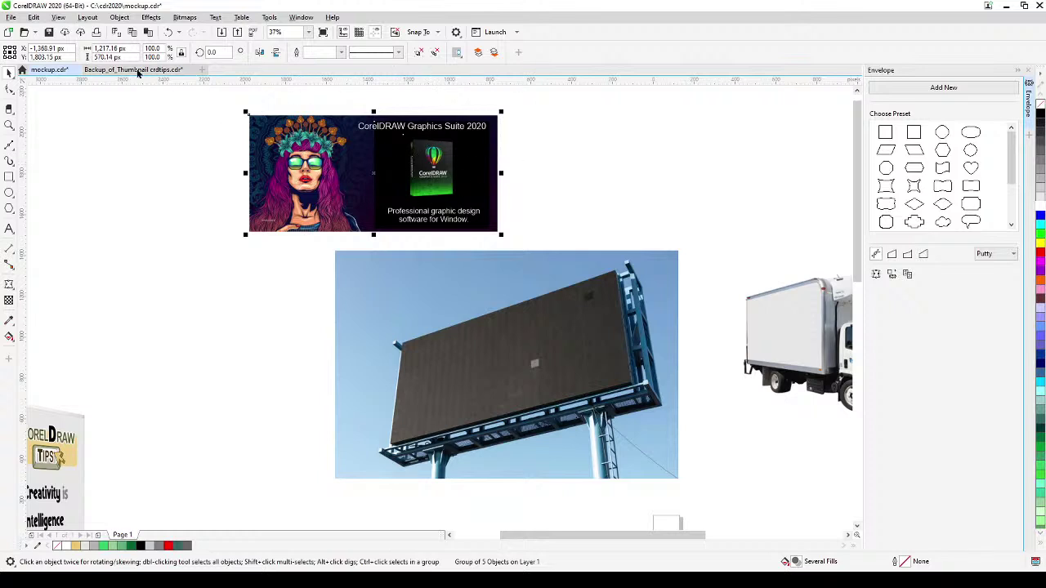
{"action": "left_click", "coordinate": [58, 18]}
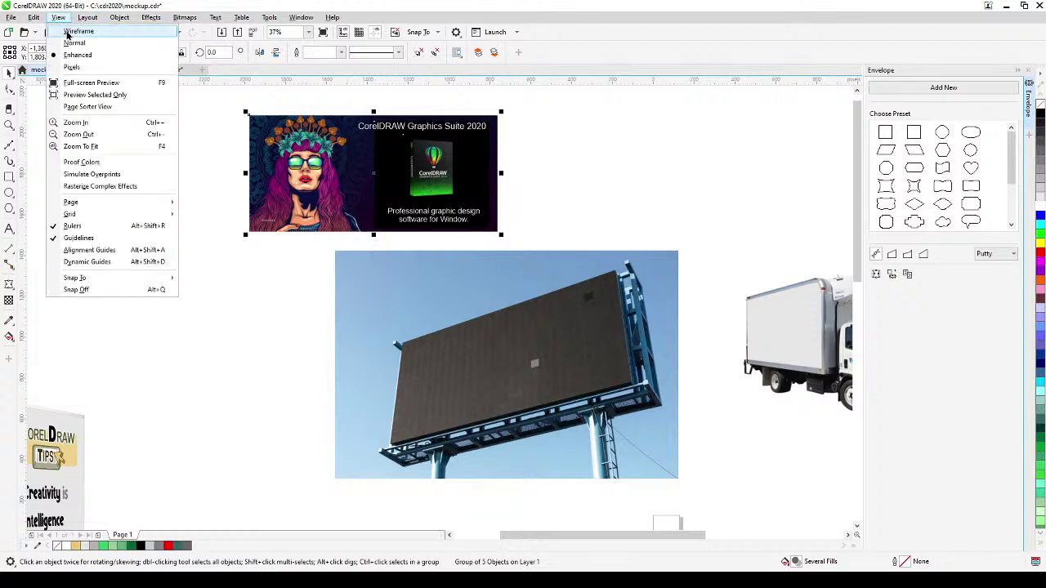
{"action": "left_click", "coordinate": [67, 32]}
{"action": "scroll", "coordinate": [377, 132], "scroll_direction": "up", "scroll_amount": 2}
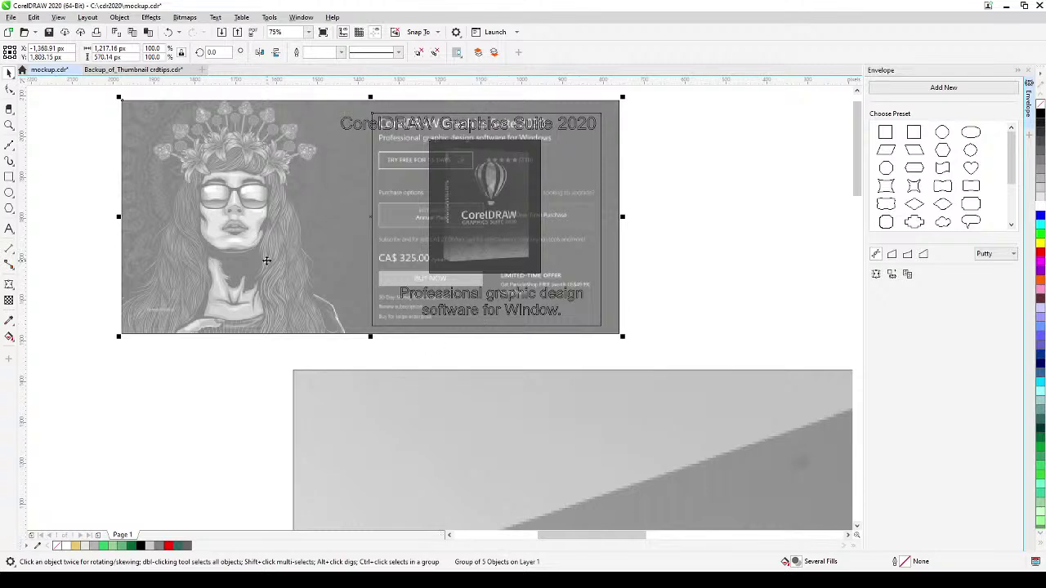
{"action": "left_click", "coordinate": [58, 17]}
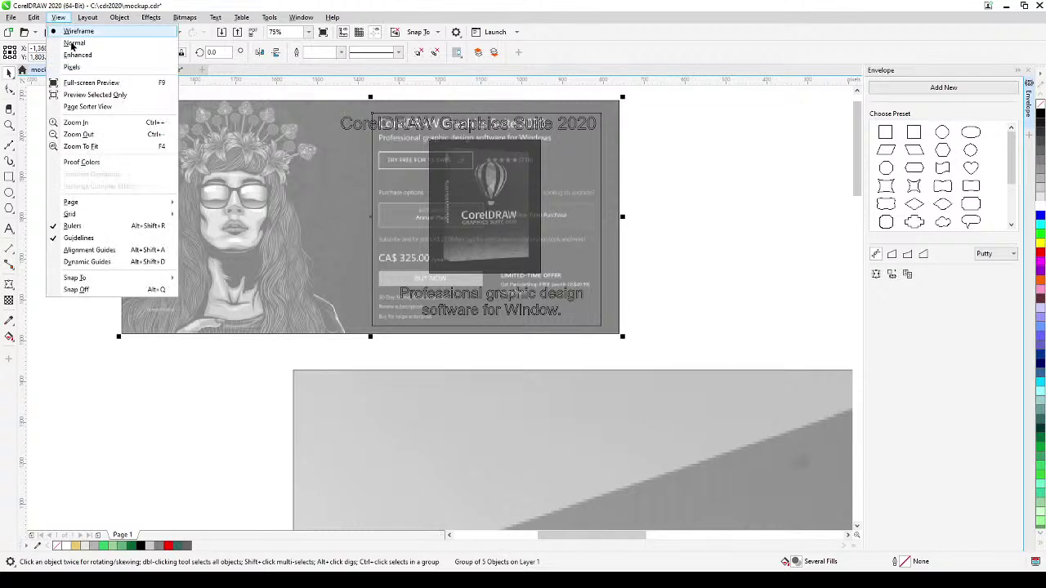
{"action": "left_click", "coordinate": [76, 55]}
{"action": "scroll", "coordinate": [163, 225], "scroll_direction": "down", "scroll_amount": 2}
Step: Move the flat artwork group onto the billboard, placing its upper-left corner at the panel's upper-left corner
{"action": "left_click_drag", "start_coordinate": [202, 220], "coordinate": [386, 389]}
{"action": "left_click", "coordinate": [10, 75]}
{"action": "scroll", "coordinate": [380, 388], "scroll_direction": "up", "scroll_amount": 2}
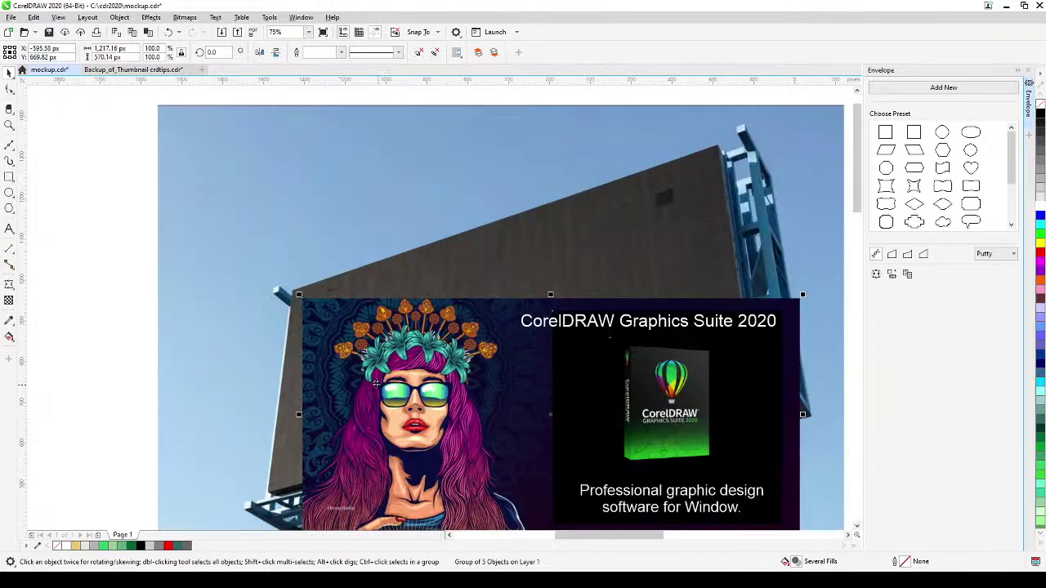
{"action": "left_click_drag", "start_coordinate": [330, 327], "coordinate": [321, 320]}
{"action": "key", "text": "h"}
{"action": "left_click_drag", "start_coordinate": [384, 367], "coordinate": [377, 320]}
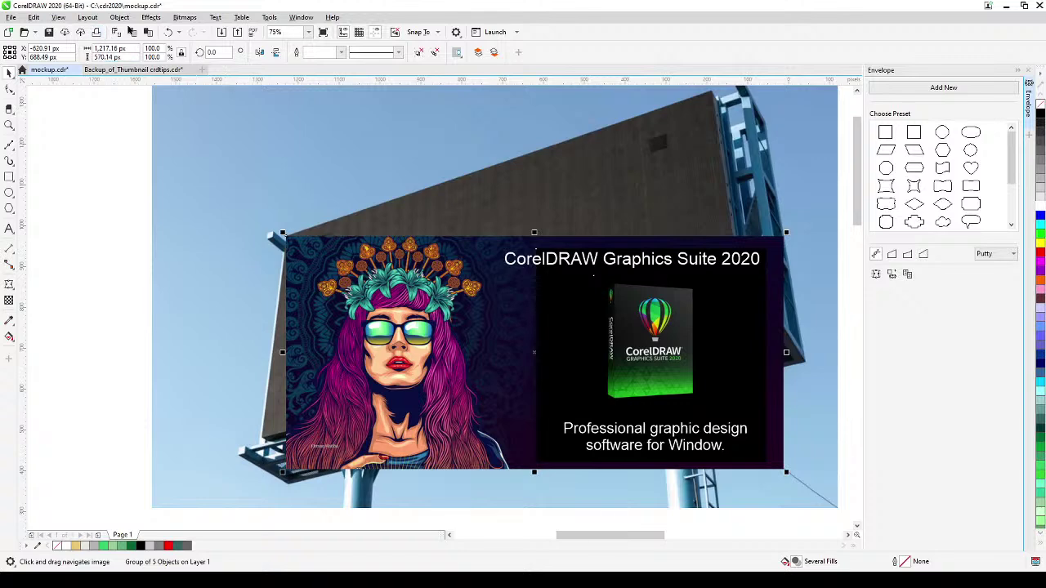
Step: Add a perspective to the artwork group and fit its lower-left, upper-right and lower-right corners to the billboard panel
{"action": "left_click", "coordinate": [143, 17]}
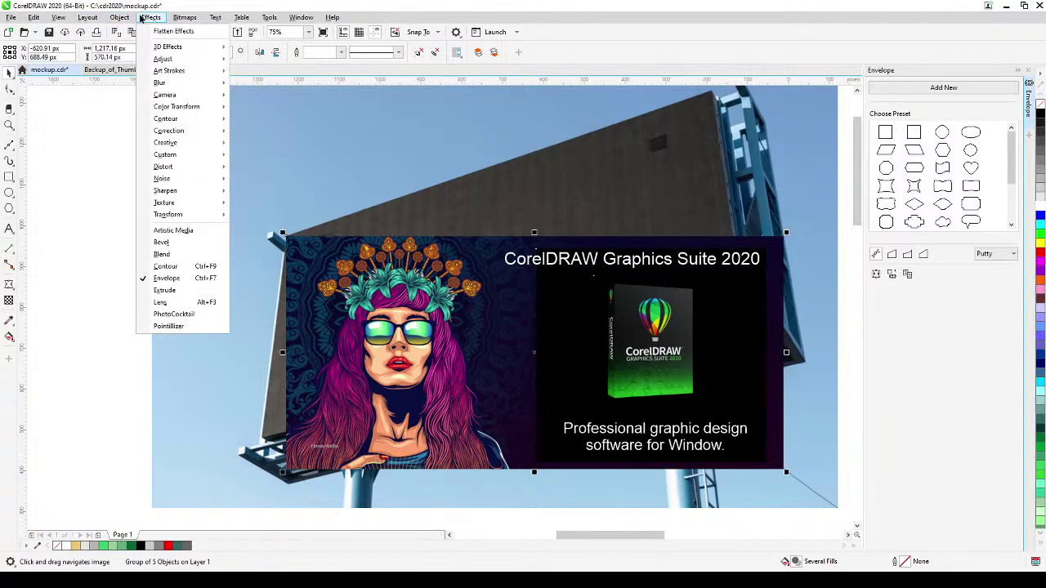
{"action": "mouse_move", "coordinate": [127, 20]}
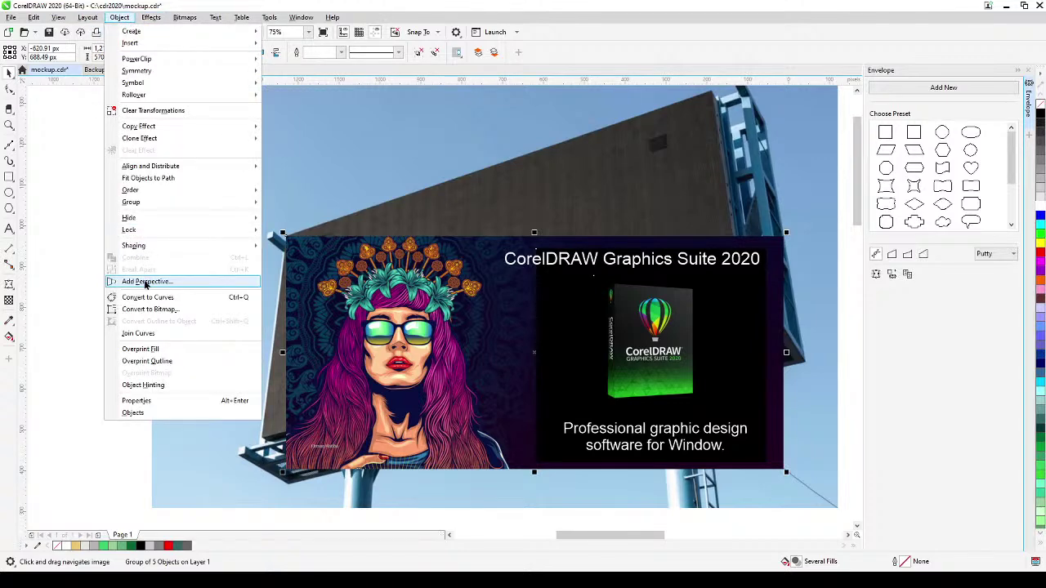
{"action": "left_click", "coordinate": [145, 282]}
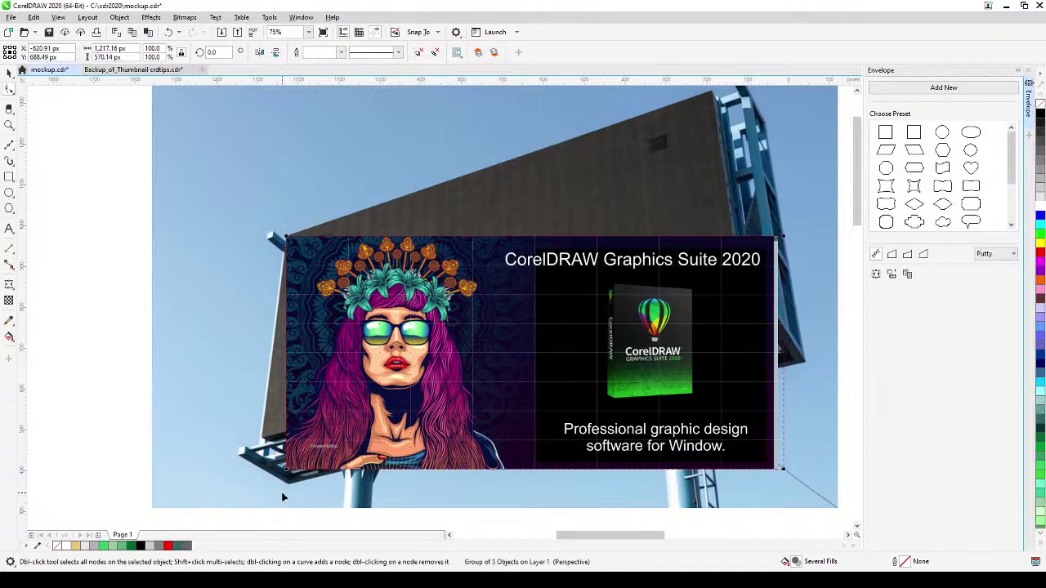
{"action": "left_click_drag", "start_coordinate": [288, 473], "coordinate": [261, 441]}
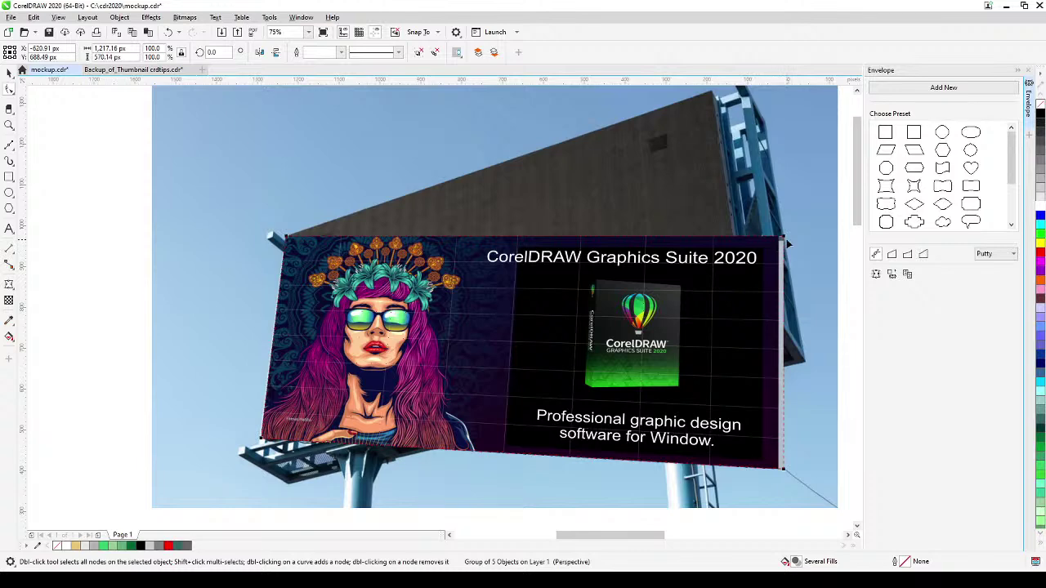
{"action": "left_click_drag", "start_coordinate": [784, 241], "coordinate": [713, 94]}
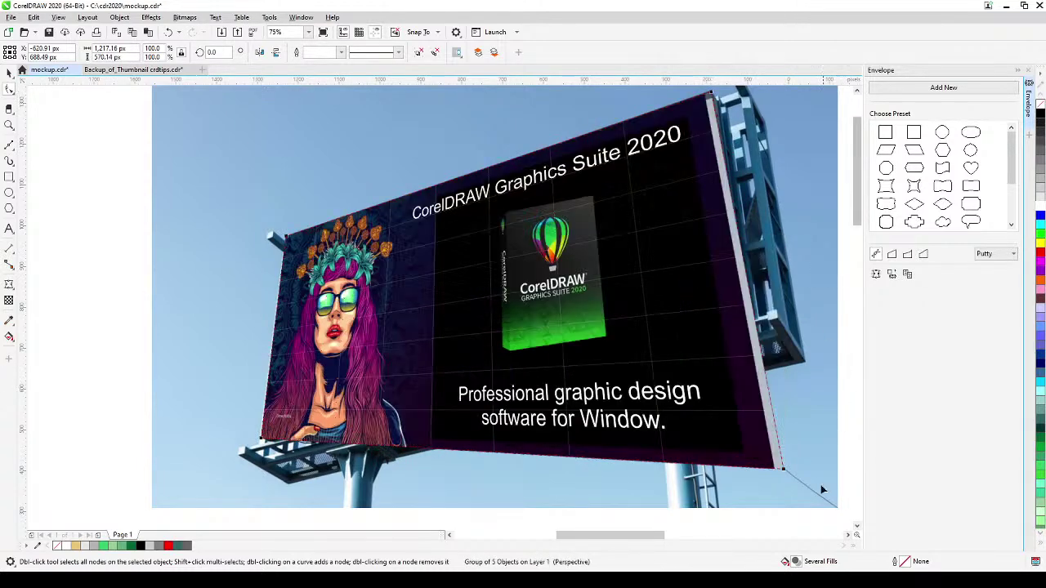
{"action": "left_click_drag", "start_coordinate": [783, 472], "coordinate": [747, 321]}
{"action": "scroll", "coordinate": [746, 321], "scroll_direction": "down", "scroll_amount": 2}
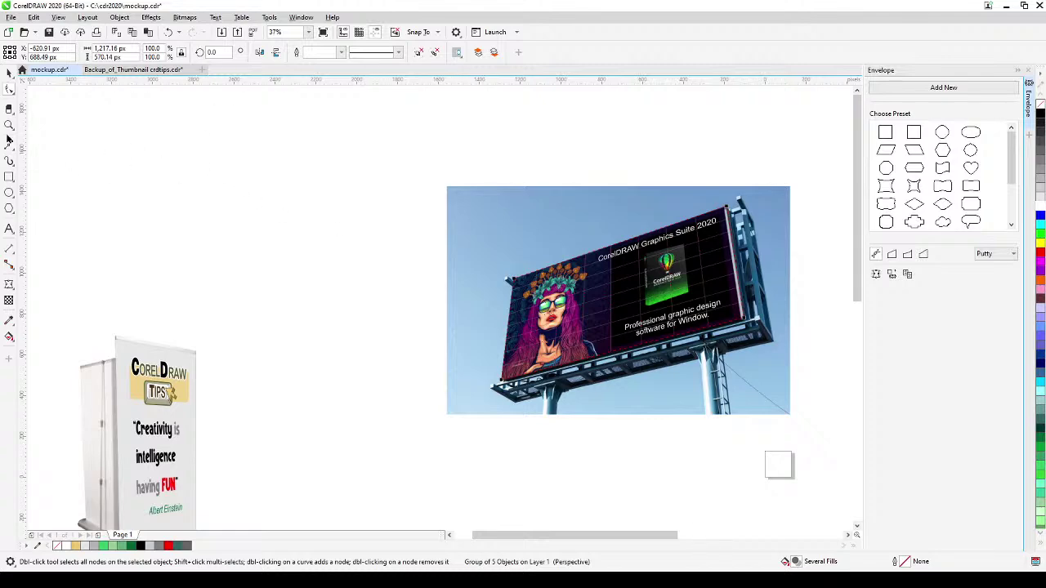
{"action": "left_click", "coordinate": [9, 74]}
{"action": "left_click", "coordinate": [303, 226]}
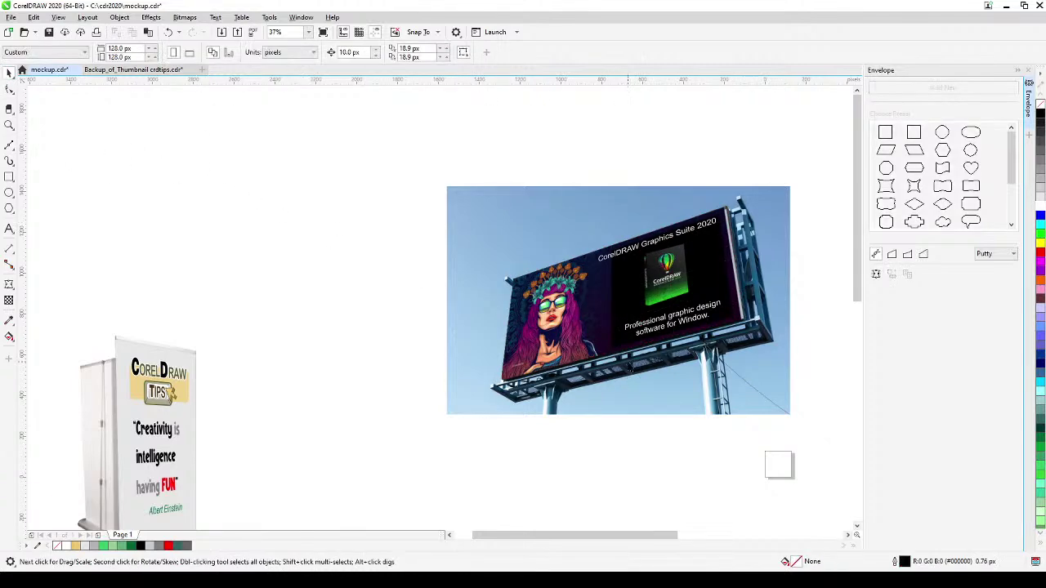
Step: Examine the finished billboard mockup and the truck, can and pillar pictures beside it
{"action": "left_click_drag", "start_coordinate": [628, 369], "coordinate": [544, 378]}
{"action": "scroll", "coordinate": [543, 379], "scroll_direction": "up", "scroll_amount": 2}
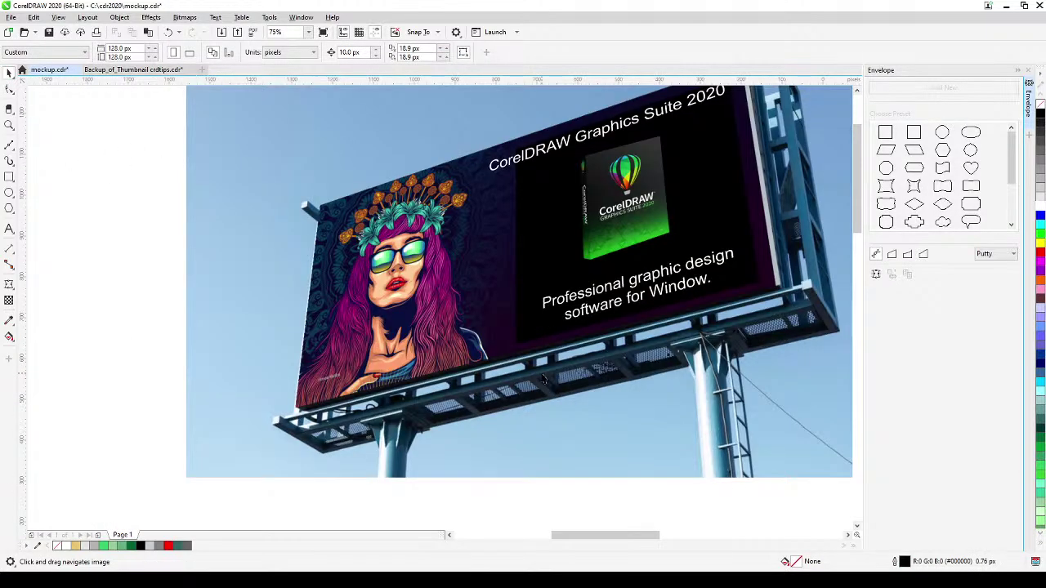
{"action": "scroll", "coordinate": [544, 379], "scroll_direction": "down", "scroll_amount": 2}
{"action": "scroll", "coordinate": [617, 378], "scroll_direction": "right", "scroll_amount": 3}
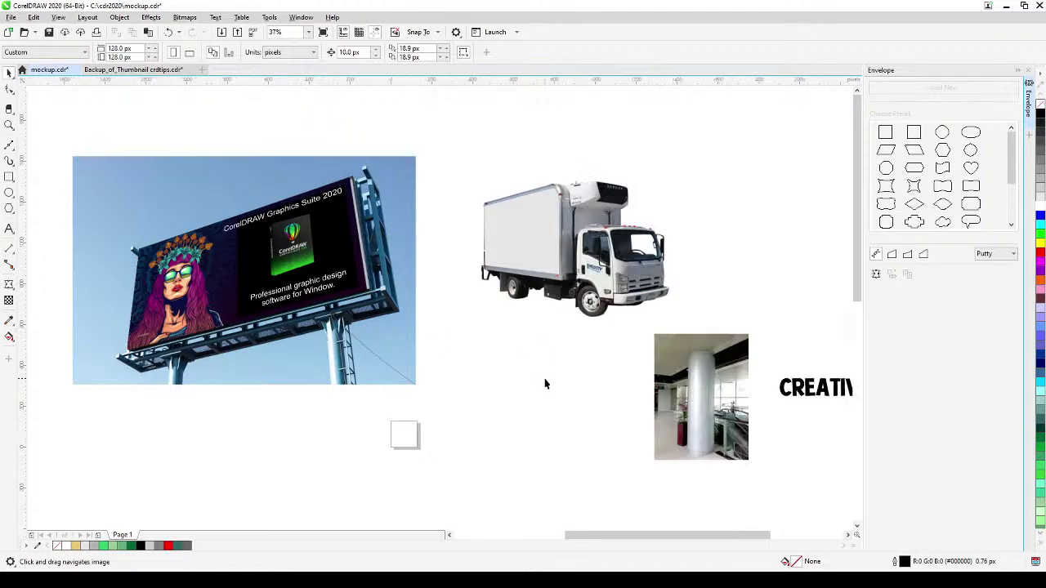
{"action": "scroll", "coordinate": [532, 423], "scroll_direction": "down", "scroll_amount": 2}
{"action": "left_click_drag", "start_coordinate": [527, 423], "coordinate": [467, 368]}
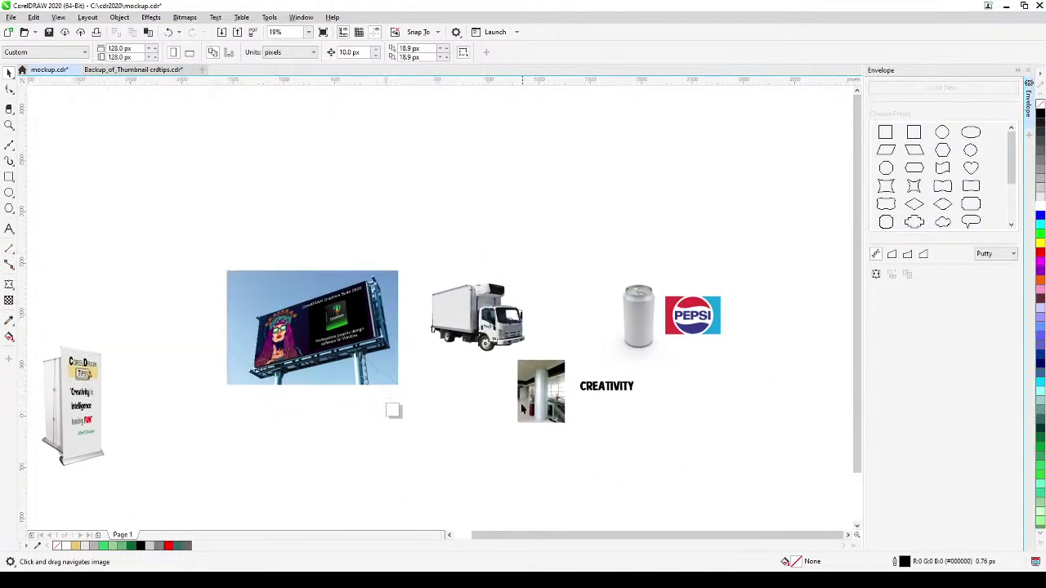
{"action": "scroll", "coordinate": [520, 391], "scroll_direction": "up", "scroll_amount": 1}
{"action": "scroll", "coordinate": [603, 451], "scroll_direction": "up", "scroll_amount": 1}
{"action": "scroll", "coordinate": [582, 420], "scroll_direction": "right", "scroll_amount": 2}
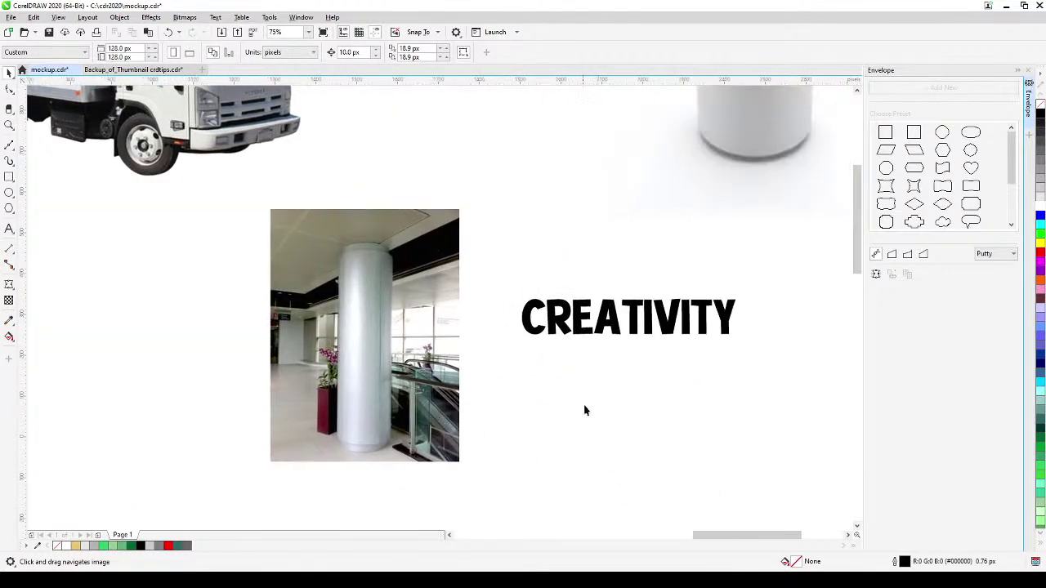
Step: Move the CREATIVITY text closer to the pillar photo and rotate it 90 degrees
{"action": "left_click", "coordinate": [563, 335]}
{"action": "left_click_drag", "start_coordinate": [564, 335], "coordinate": [536, 372]}
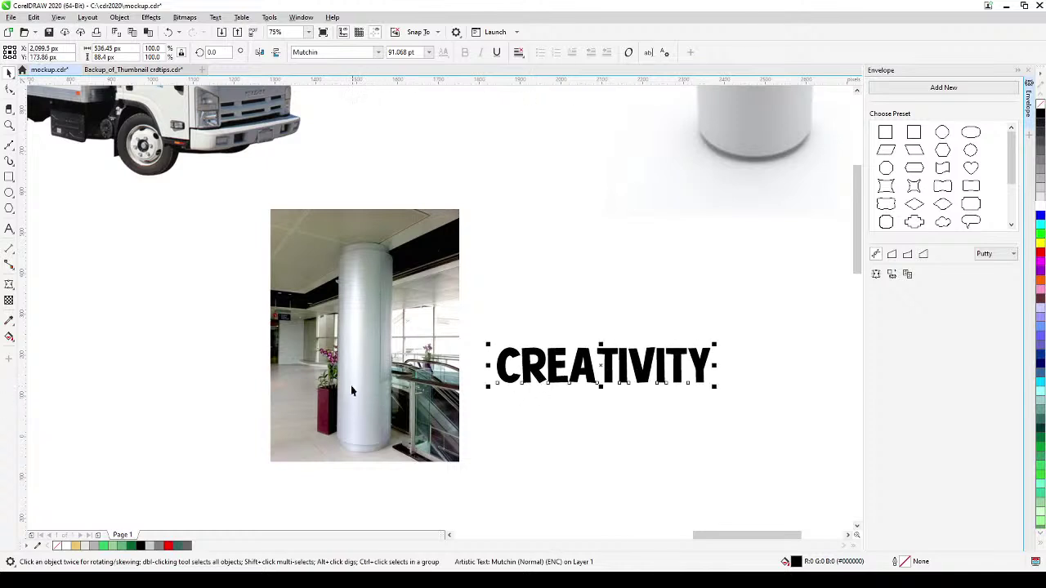
{"action": "mouse_move", "coordinate": [576, 381]}
{"action": "left_mouse_down"}
{"action": "mouse_move", "coordinate": [488, 376]}
{"action": "mouse_move", "coordinate": [559, 370]}
{"action": "left_mouse_up"}
{"action": "left_click", "coordinate": [557, 370]}
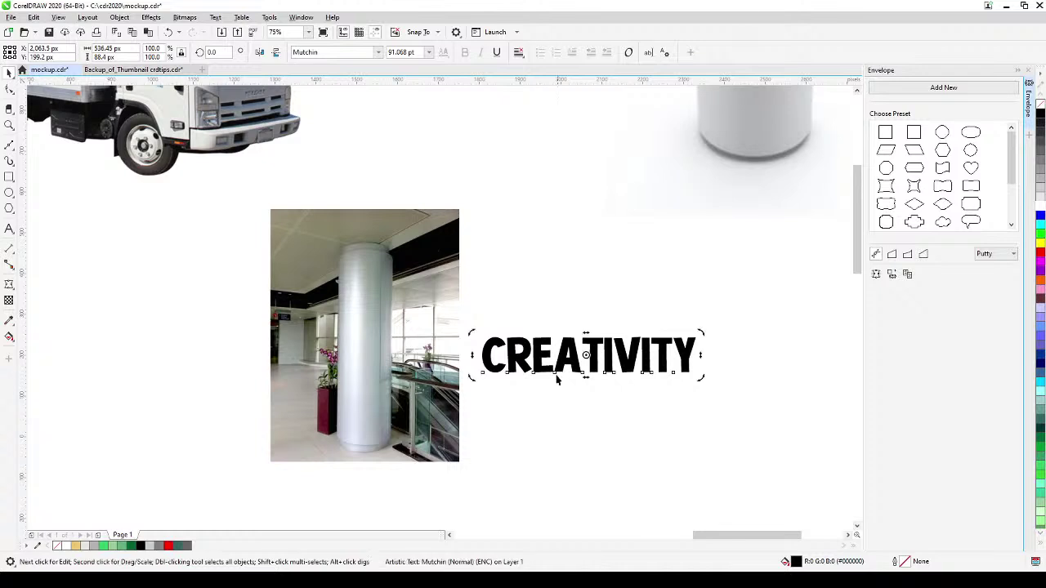
{"action": "left_click", "coordinate": [226, 52]}
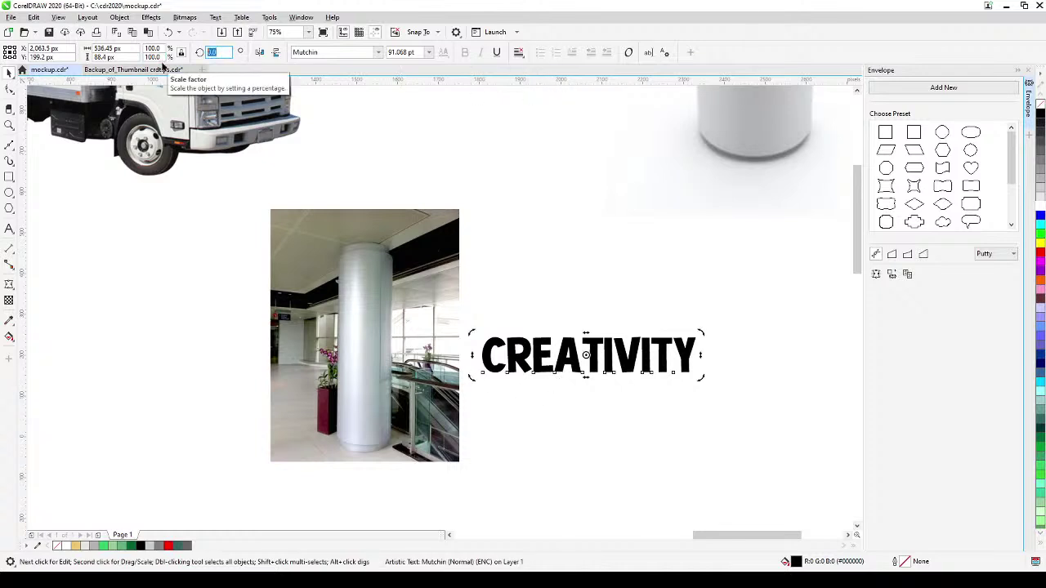
{"action": "key", "text": "Return"}
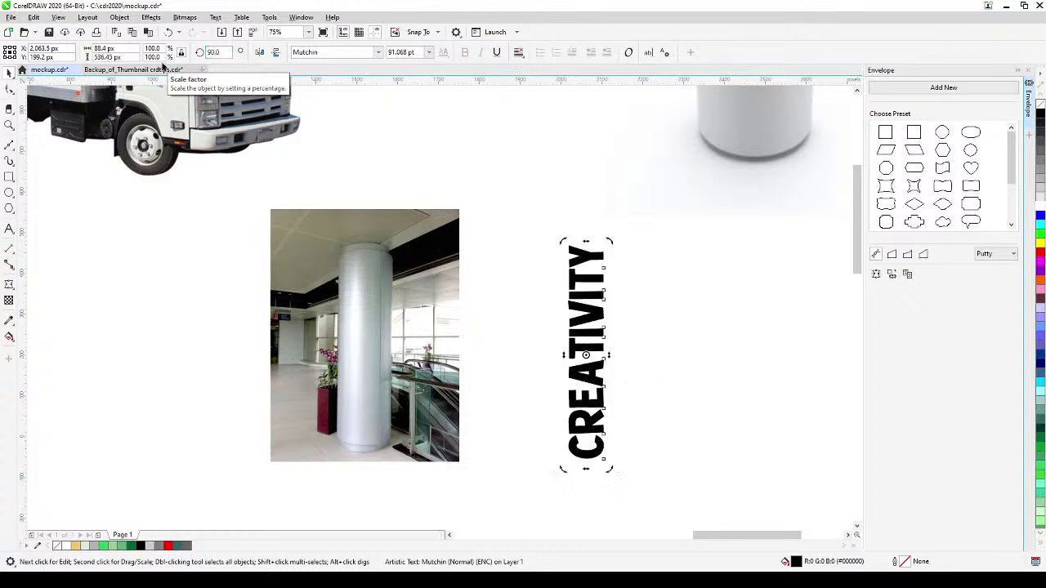
{"action": "left_click", "coordinate": [625, 308]}
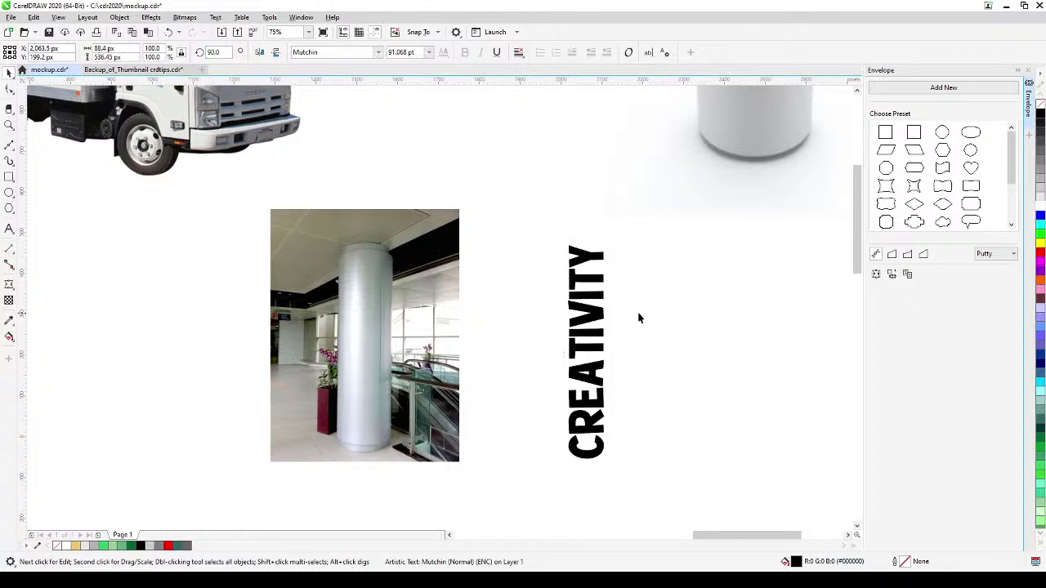
Step: Place the rotated CREATIVITY text on the pillar and resize it to about 90 by 465 px
{"action": "left_click", "coordinate": [600, 343]}
{"action": "left_click_drag", "start_coordinate": [601, 343], "coordinate": [365, 344]}
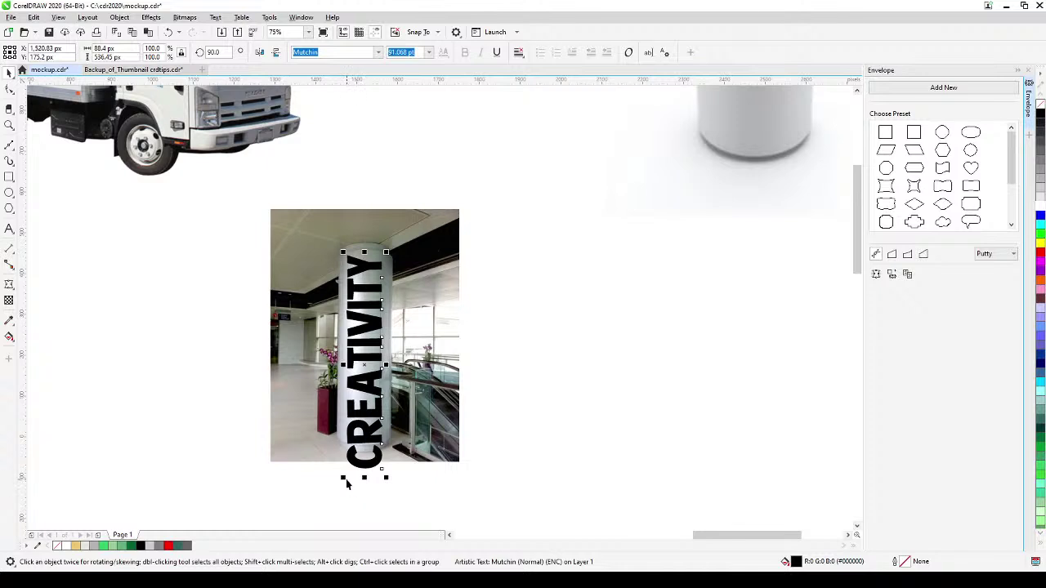
{"action": "left_click_drag", "start_coordinate": [344, 476], "coordinate": [347, 449]}
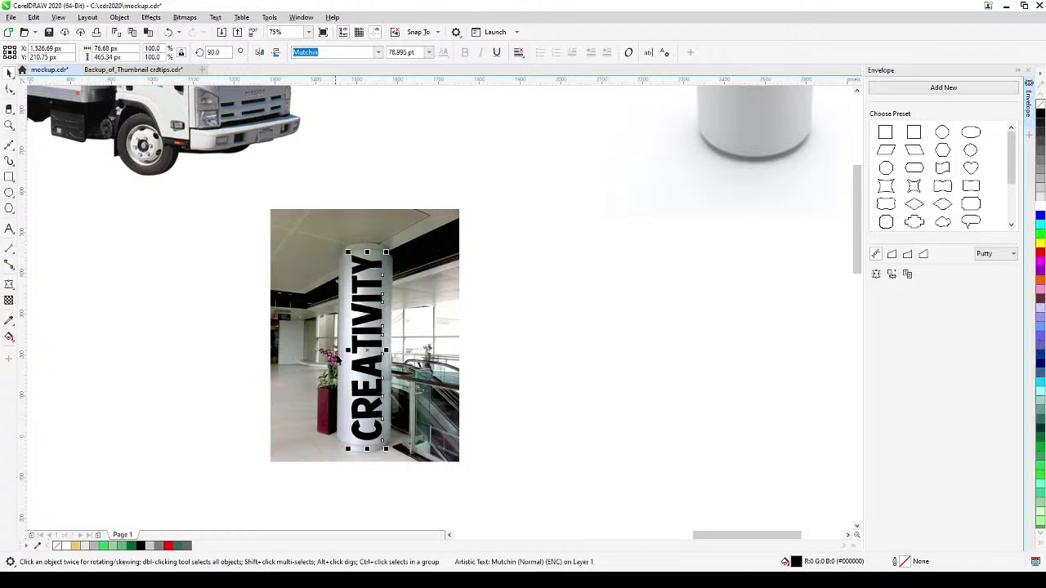
{"action": "left_click_drag", "start_coordinate": [346, 350], "coordinate": [342, 350]}
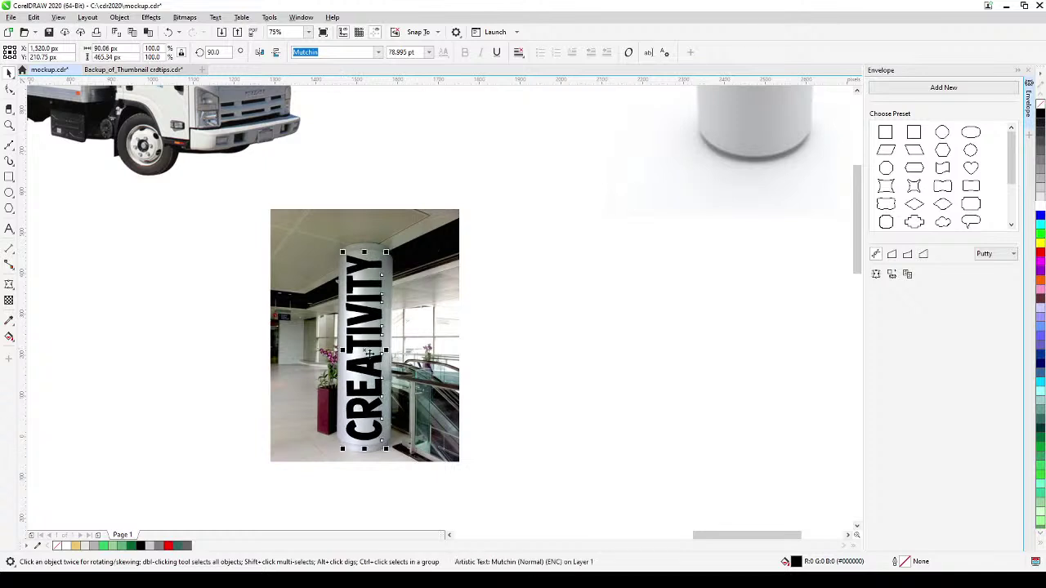
Step: Move the resized CREATIVITY text off the pillar to the blank area right of the photo
{"action": "scroll", "coordinate": [387, 378], "scroll_direction": "up", "scroll_amount": 2}
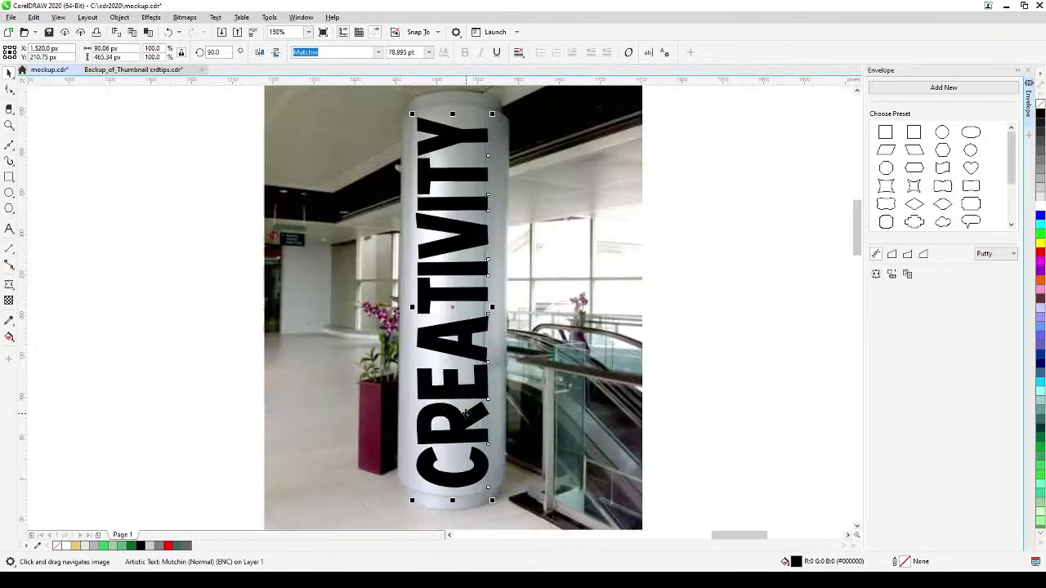
{"action": "left_click", "coordinate": [405, 487]}
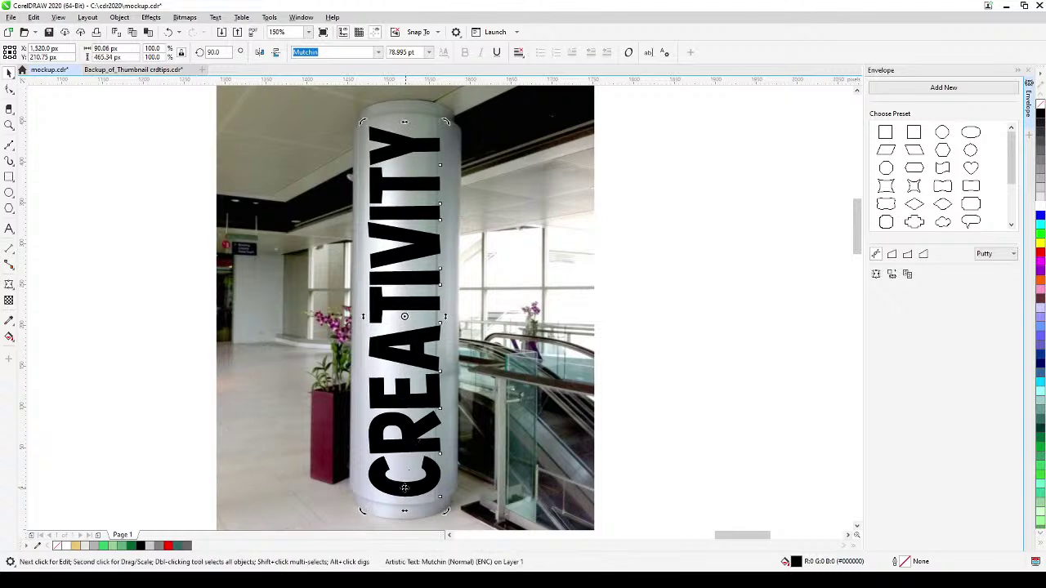
{"action": "left_click_drag", "start_coordinate": [421, 417], "coordinate": [715, 414]}
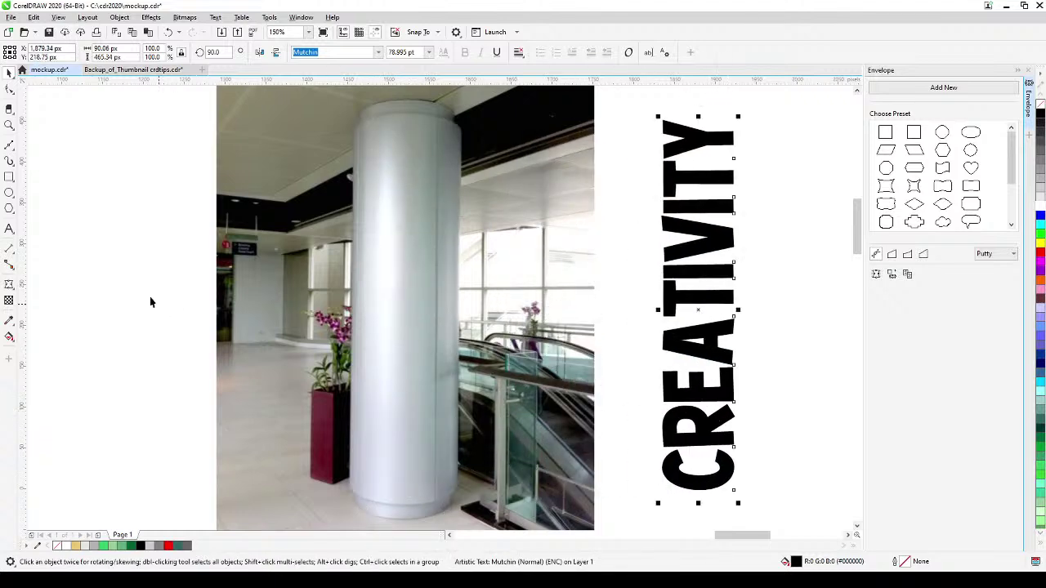
Step: Draw a rectangle of about 108 by 434 px over the pillar's front as a guide shape
{"action": "left_click", "coordinate": [95, 281]}
{"action": "left_click", "coordinate": [9, 177]}
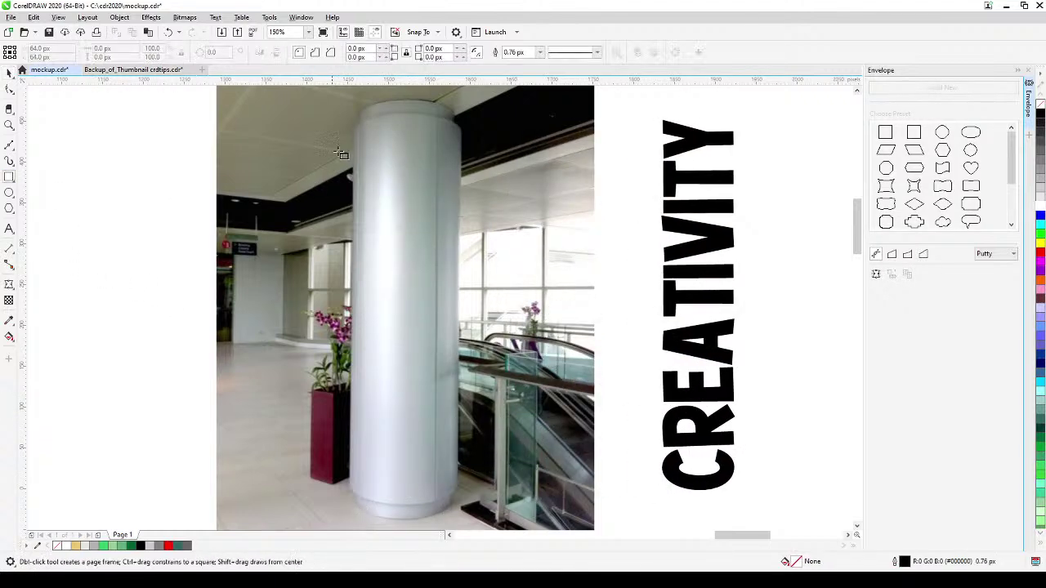
{"action": "left_click_drag", "start_coordinate": [362, 132], "coordinate": [362, 184]}
{"action": "mouse_move", "coordinate": [367, 237]}
{"action": "left_mouse_down"}
{"action": "mouse_move", "coordinate": [422, 477]}
{"action": "mouse_move", "coordinate": [452, 488]}
{"action": "left_mouse_up"}
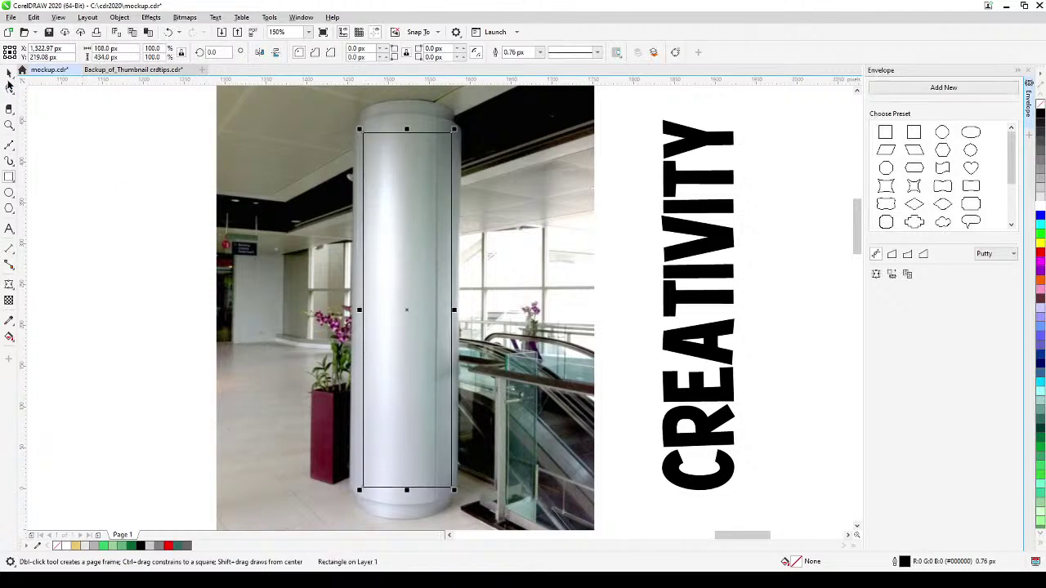
Step: Convert the guide rectangle to curves and adjust its four corner nodes to follow the pillar's edges
{"action": "left_click", "coordinate": [6, 73]}
{"action": "left_click", "coordinate": [119, 17]}
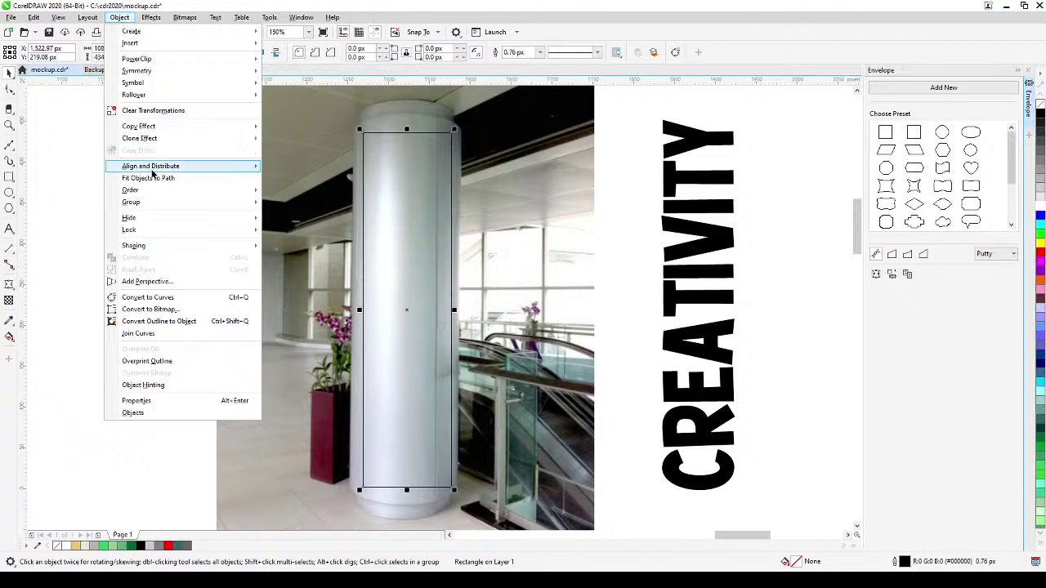
{"action": "left_click", "coordinate": [164, 298]}
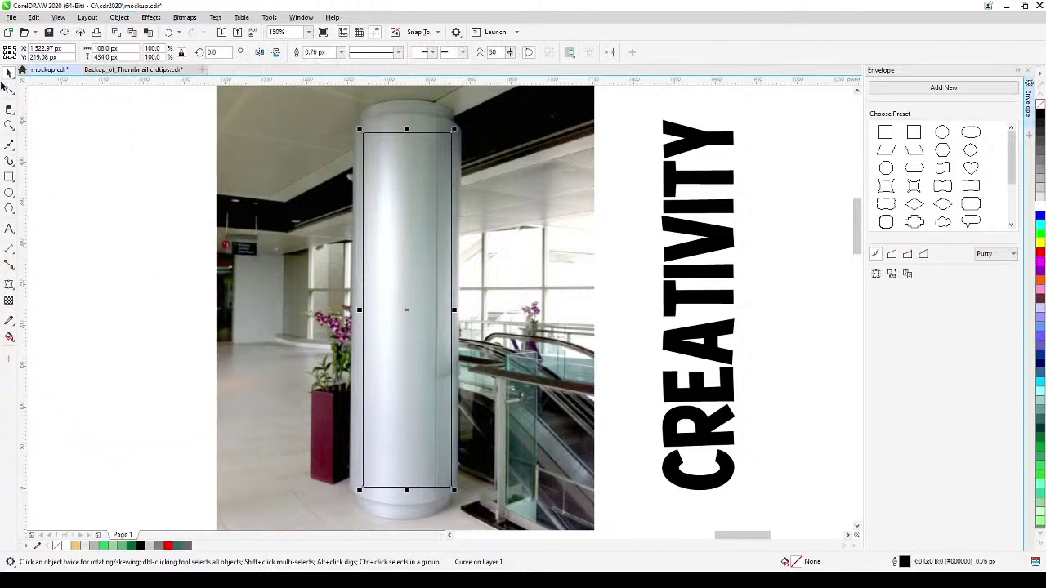
{"action": "left_click", "coordinate": [9, 90]}
{"action": "left_click_drag", "start_coordinate": [363, 134], "coordinate": [359, 132]}
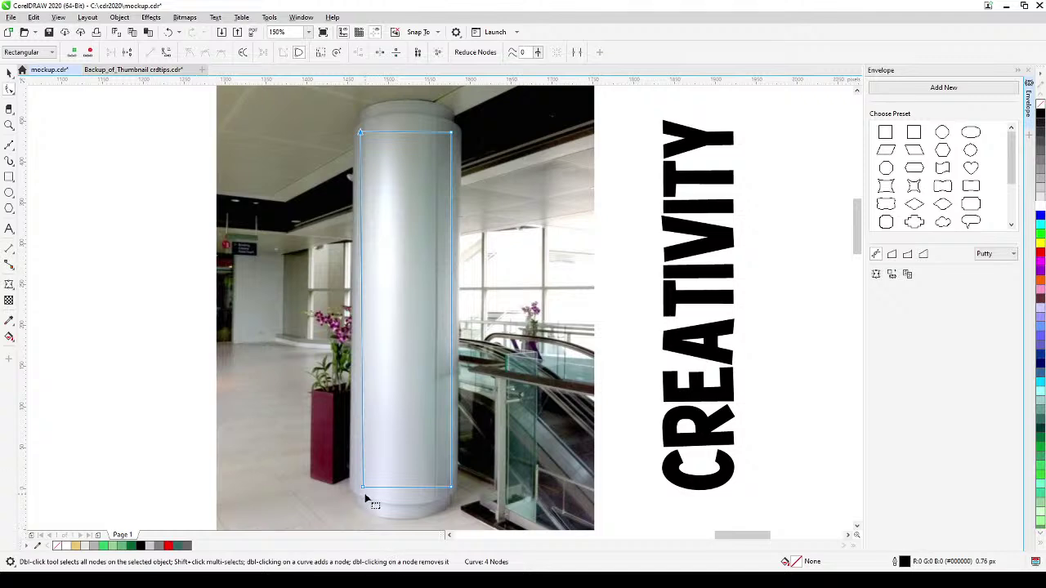
{"action": "left_click_drag", "start_coordinate": [364, 489], "coordinate": [356, 484]}
{"action": "left_click_drag", "start_coordinate": [451, 489], "coordinate": [450, 482]}
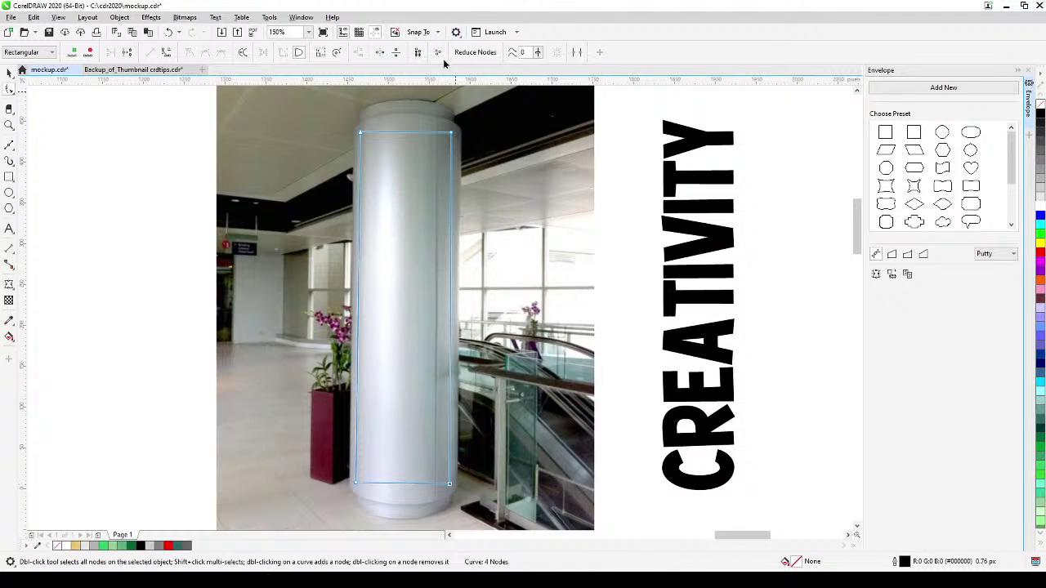
{"action": "left_click_drag", "start_coordinate": [450, 133], "coordinate": [451, 131]}
Step: Convert the guide shape's top and bottom edges to curves, bowing the top upward and the bottom downward to match the pillar's roundness
{"action": "double_click", "coordinate": [409, 132]}
{"action": "left_click", "coordinate": [167, 53]}
{"action": "left_click_drag", "start_coordinate": [392, 135], "coordinate": [426, 126]}
{"action": "left_click", "coordinate": [394, 484]}
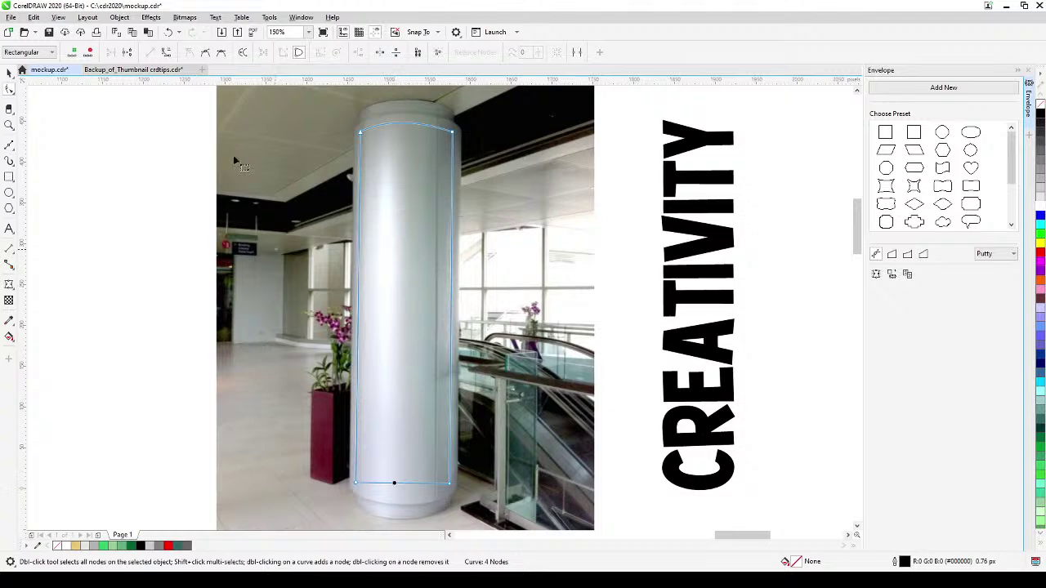
{"action": "left_click", "coordinate": [167, 52]}
{"action": "left_click_drag", "start_coordinate": [389, 488], "coordinate": [426, 498]}
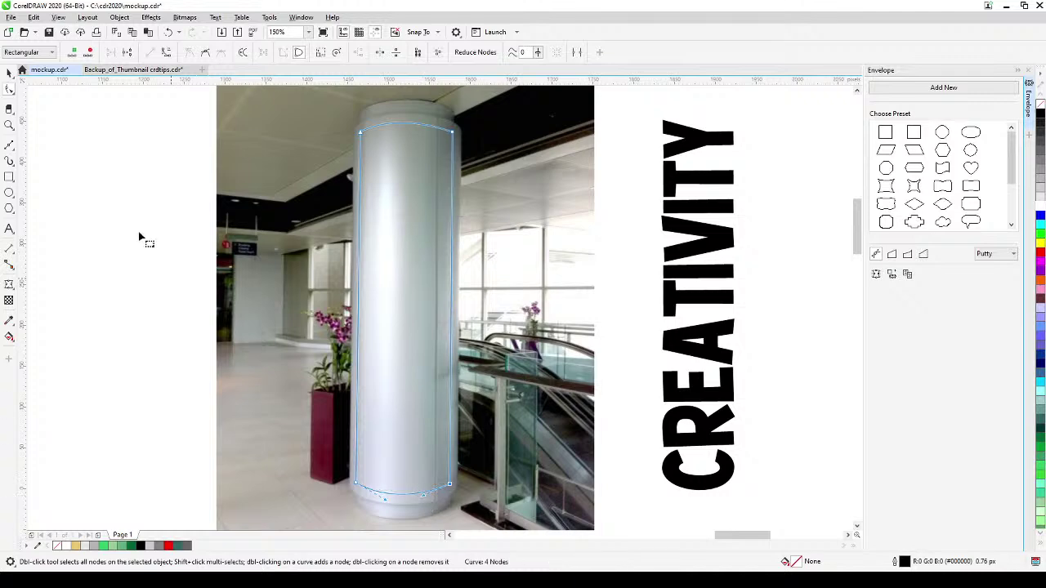
{"action": "left_click", "coordinate": [9, 74]}
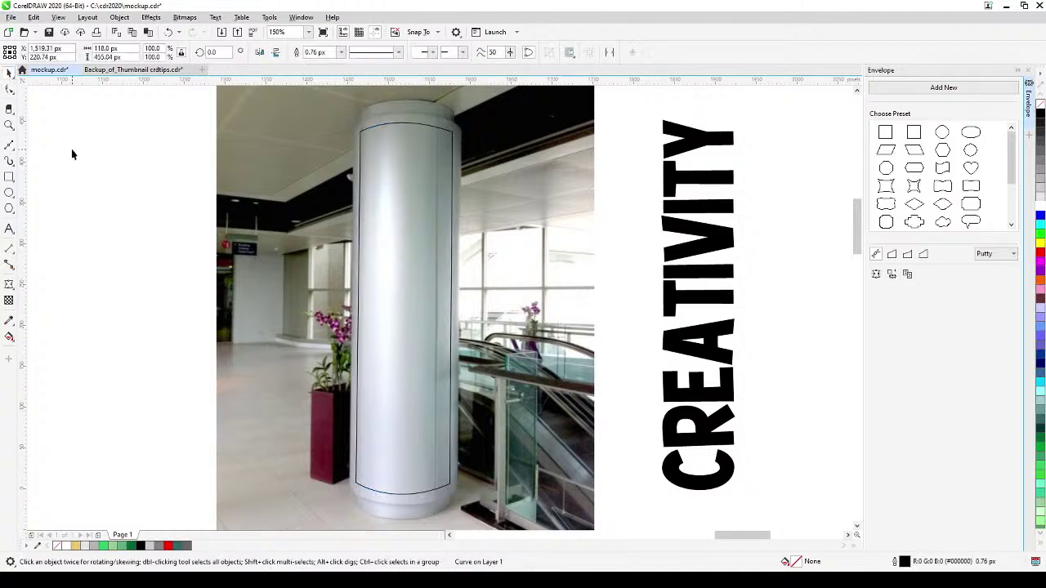
Step: Apply an envelope to the CREATIVITY text, created from the curved guide shape on the pillar
{"action": "left_click", "coordinate": [641, 328]}
{"action": "left_click", "coordinate": [729, 309]}
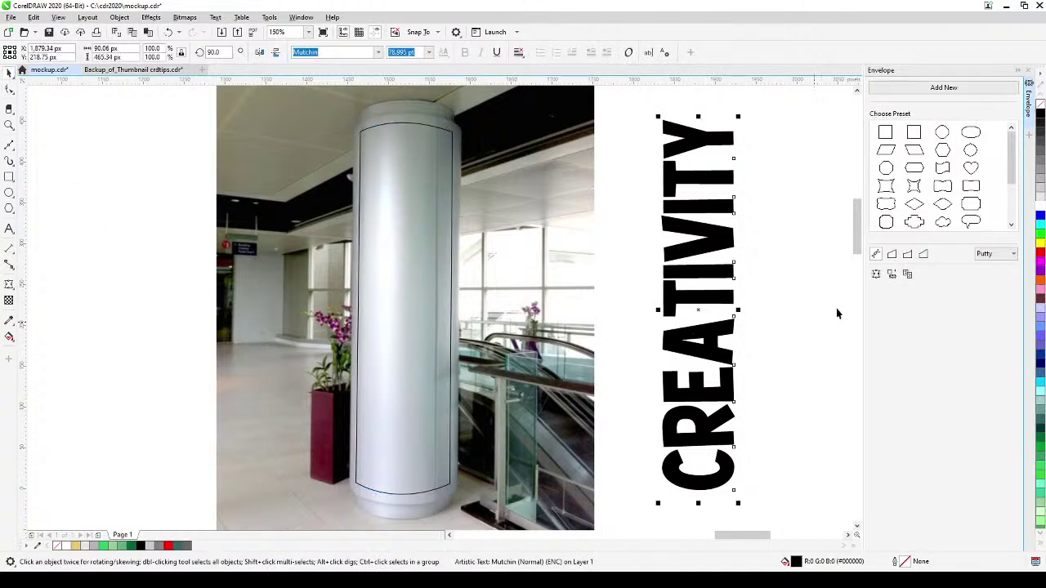
{"action": "left_click", "coordinate": [450, 219]}
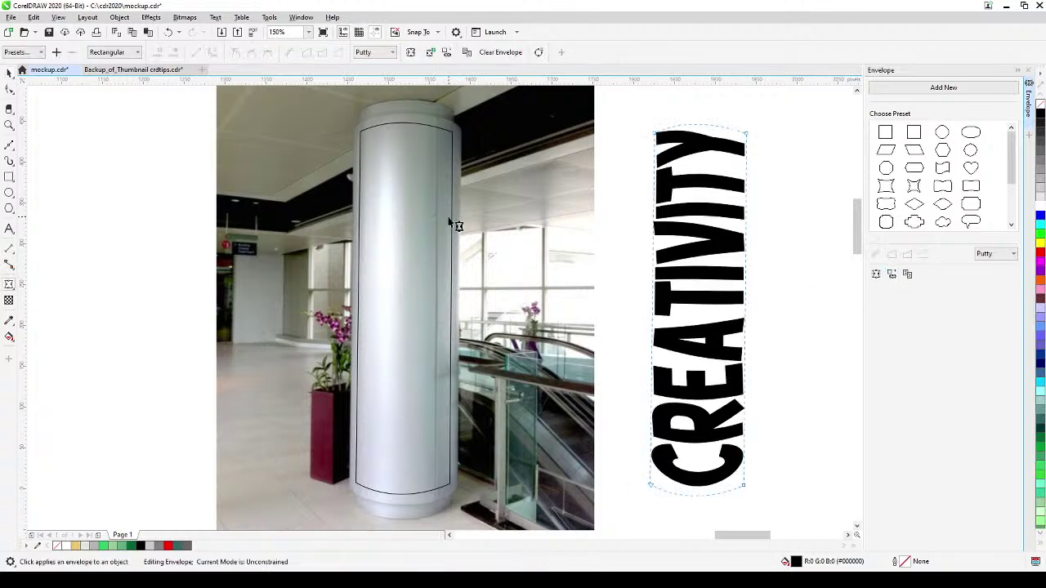
Step: Delete the guide shape and move the enveloped CREATIVITY text onto the front of the pillar
{"action": "left_click", "coordinate": [9, 72]}
{"action": "left_click", "coordinate": [397, 272]}
{"action": "key", "text": "Delete"}
{"action": "left_click_drag", "start_coordinate": [667, 315], "coordinate": [372, 319]}
{"action": "key", "text": "Escape"}
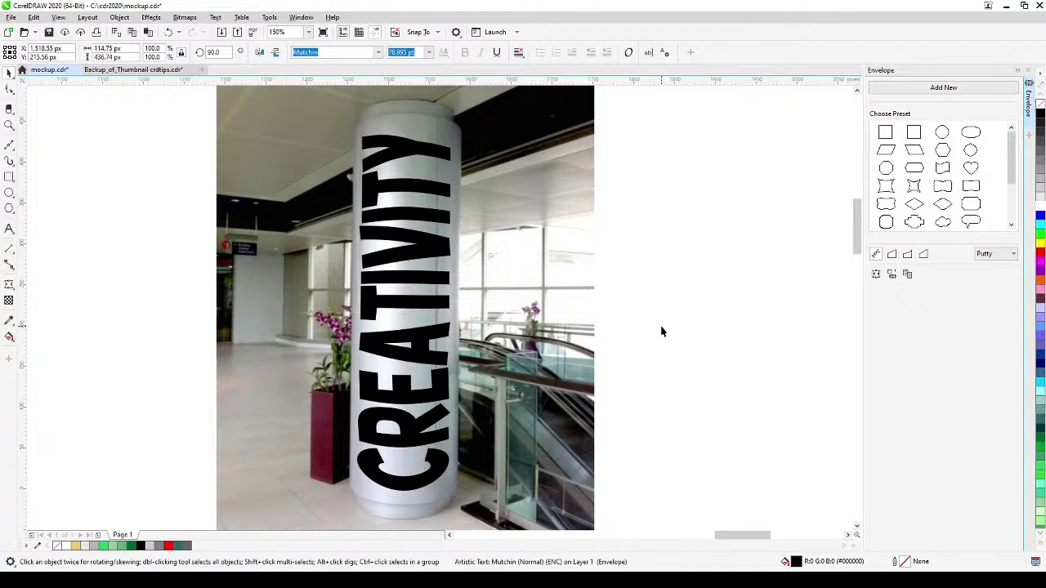
Step: Move the Pepsi logo closer to the blank can so that it overlaps the can's right side
{"action": "scroll", "coordinate": [662, 331], "scroll_direction": "down", "scroll_amount": 5}
{"action": "left_click_drag", "start_coordinate": [659, 403], "coordinate": [608, 415]}
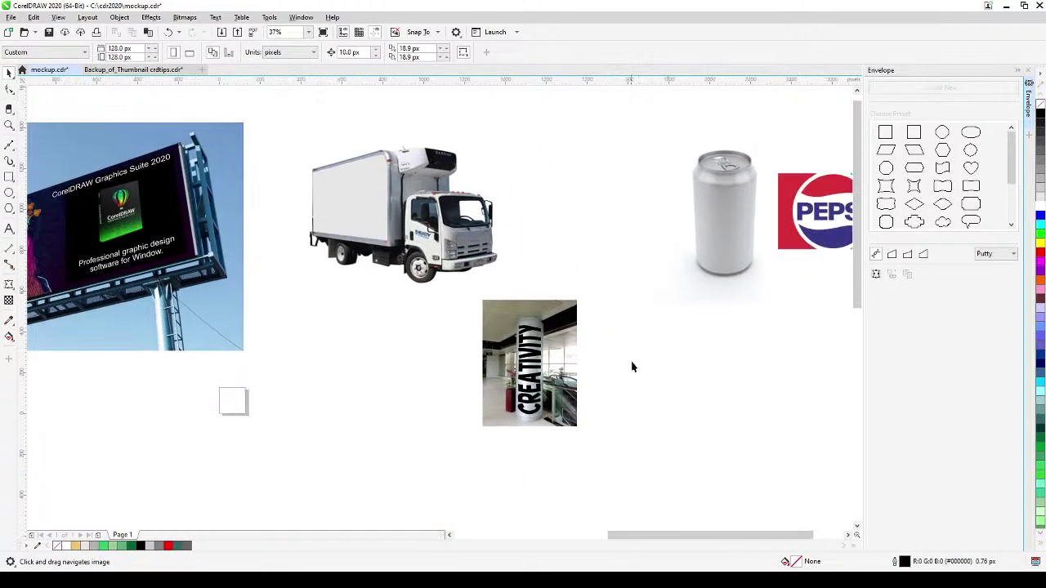
{"action": "left_click_drag", "start_coordinate": [414, 366], "coordinate": [577, 402]}
{"action": "scroll", "coordinate": [502, 368], "scroll_direction": "down", "scroll_amount": 2}
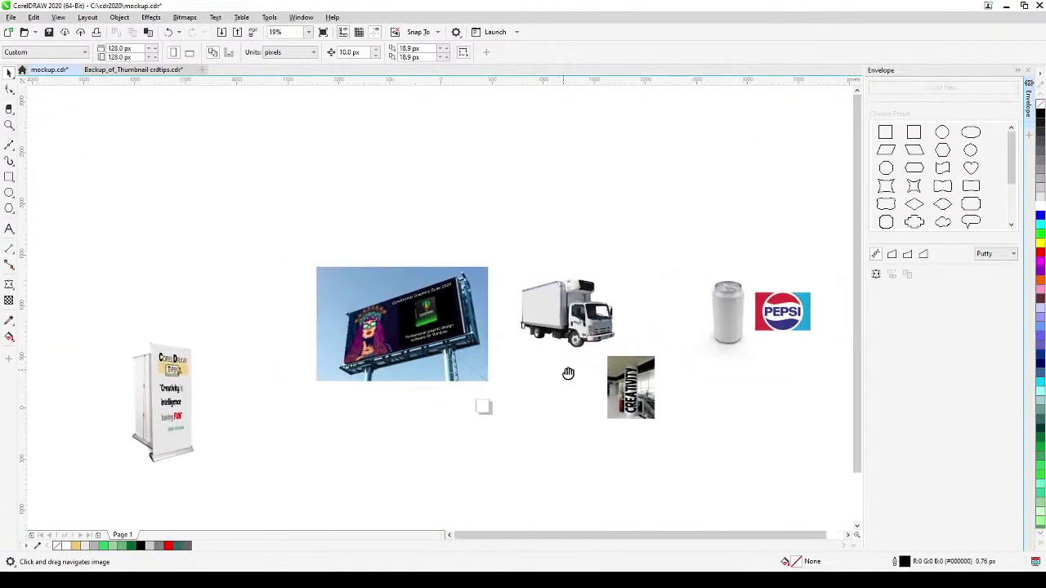
{"action": "scroll", "coordinate": [629, 331], "scroll_direction": "up", "scroll_amount": 2}
{"action": "left_click_drag", "start_coordinate": [654, 323], "coordinate": [532, 368]}
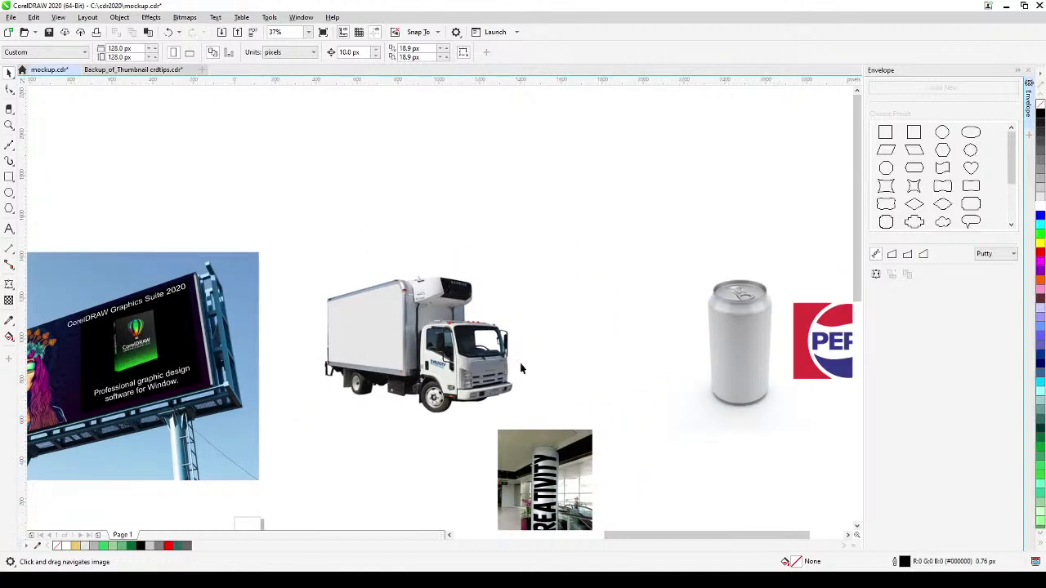
{"action": "left_click_drag", "start_coordinate": [686, 380], "coordinate": [500, 329]}
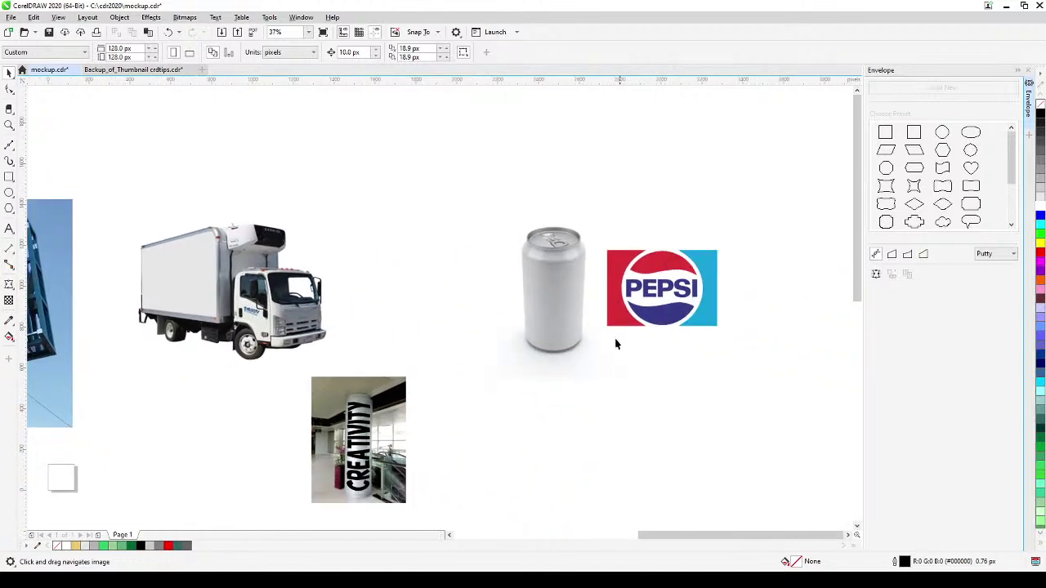
{"action": "left_click_drag", "start_coordinate": [582, 401], "coordinate": [626, 379]}
{"action": "key", "text": "space"}
{"action": "left_click_drag", "start_coordinate": [673, 274], "coordinate": [640, 288]}
{"action": "scroll", "coordinate": [607, 299], "scroll_direction": "up", "scroll_amount": 2}
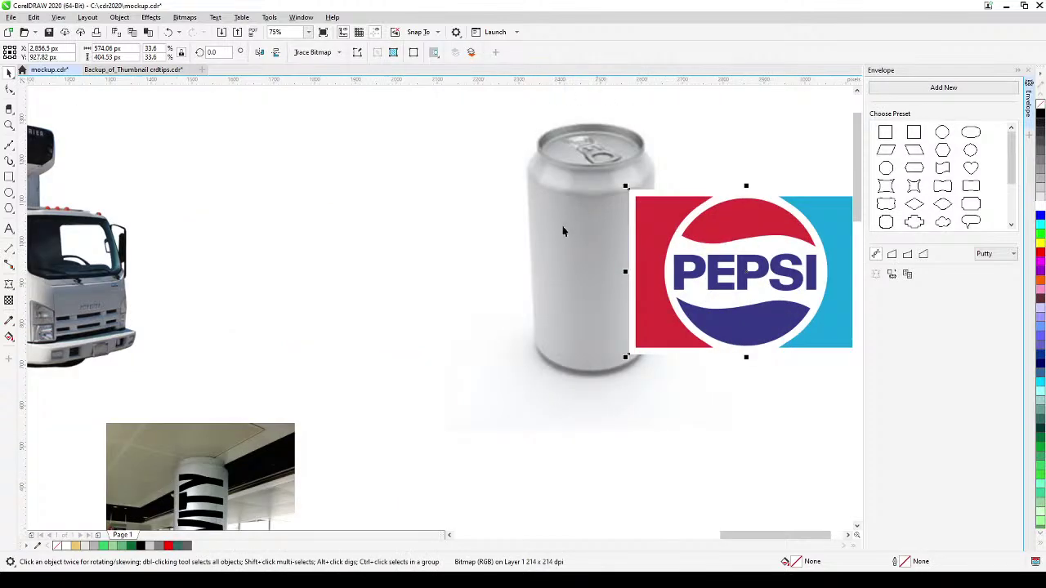
Step: Place a copy of the billboard's perspective artwork group over the cargo box of the white truck
{"action": "mouse_move", "coordinate": [347, 336]}
{"action": "left_mouse_down"}
{"action": "mouse_move", "coordinate": [567, 353]}
{"action": "mouse_move", "coordinate": [572, 313]}
{"action": "left_mouse_up"}
{"action": "key", "text": "space"}
{"action": "left_click_drag", "start_coordinate": [213, 310], "coordinate": [456, 309]}
{"action": "scroll", "coordinate": [456, 309], "scroll_direction": "down", "scroll_amount": 2}
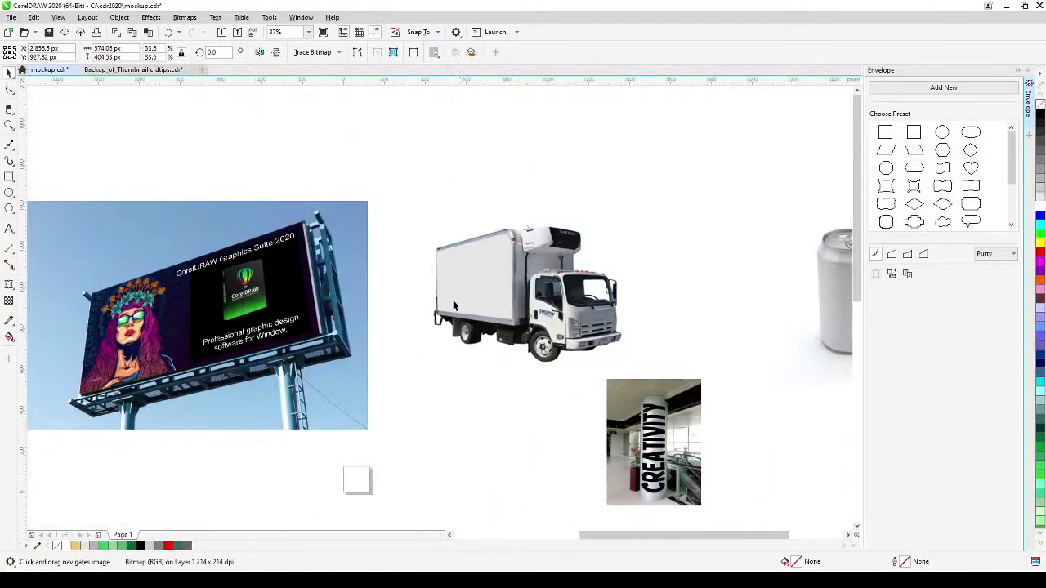
{"action": "left_click", "coordinate": [255, 302]}
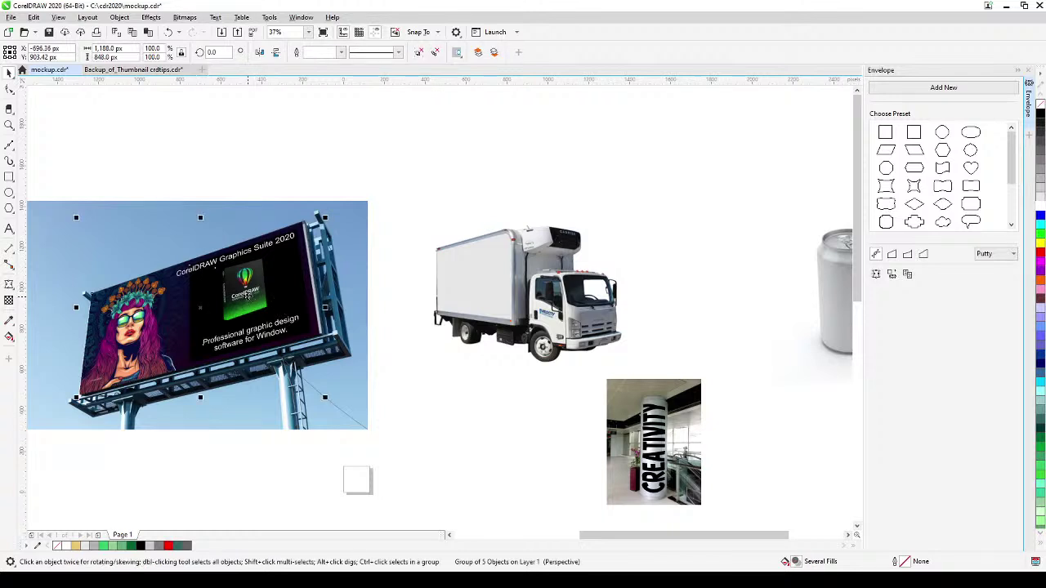
{"action": "left_click_drag", "start_coordinate": [244, 290], "coordinate": [439, 296]}
{"action": "scroll", "coordinate": [438, 296], "scroll_direction": "up", "scroll_amount": 4}
{"action": "scroll", "coordinate": [376, 347], "scroll_direction": "down", "scroll_amount": 4}
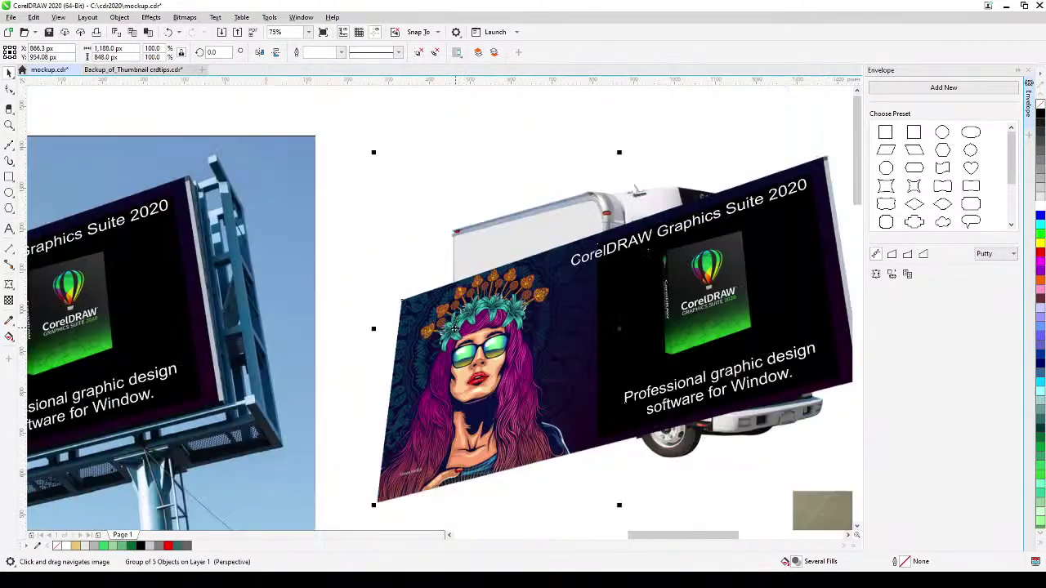
{"action": "left_click_drag", "start_coordinate": [374, 347], "coordinate": [393, 290]}
{"action": "scroll", "coordinate": [402, 322], "scroll_direction": "up", "scroll_amount": 2}
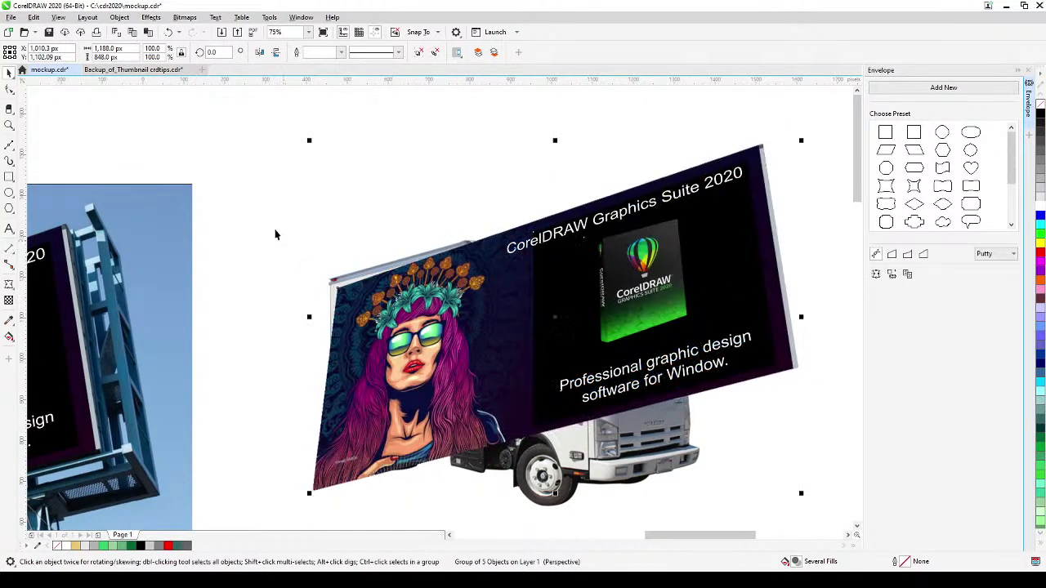
Step: Adjust the perspective corner nodes of the copied artwork to fit the side panel of the truck's cargo box
{"action": "left_click", "coordinate": [9, 89]}
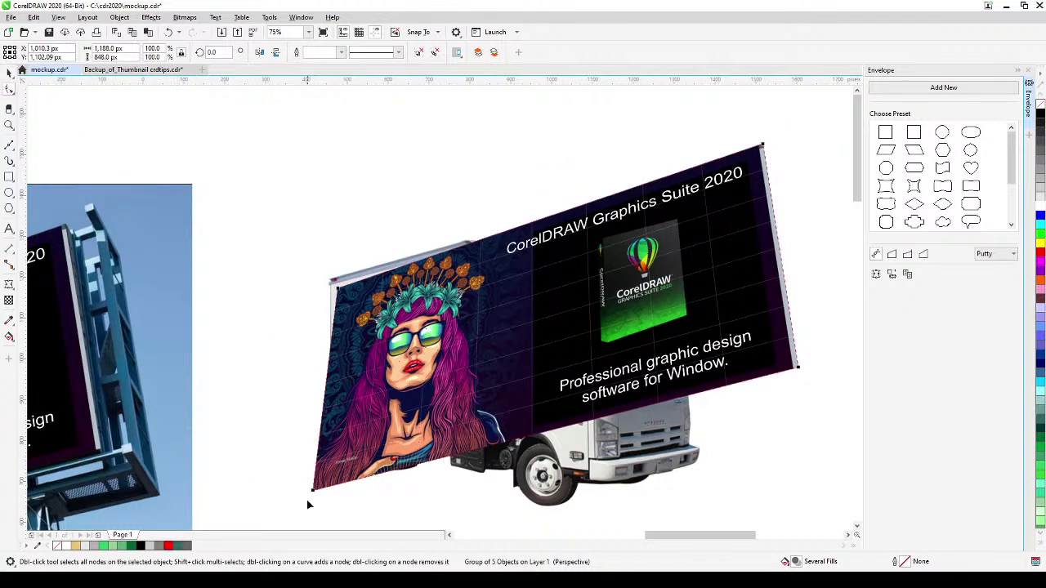
{"action": "left_click_drag", "start_coordinate": [312, 494], "coordinate": [364, 436]}
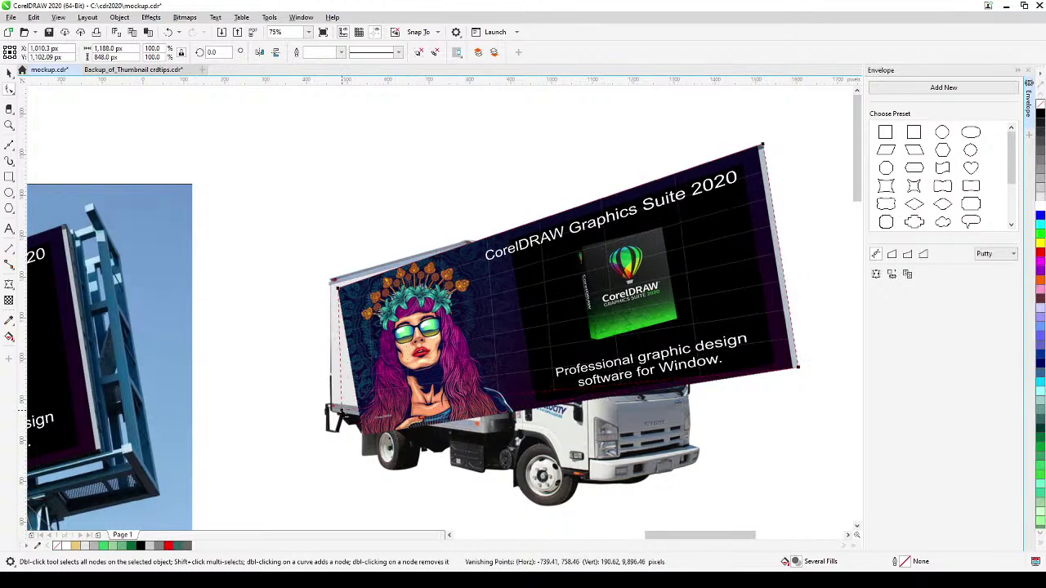
{"action": "left_click_drag", "start_coordinate": [333, 404], "coordinate": [337, 406]}
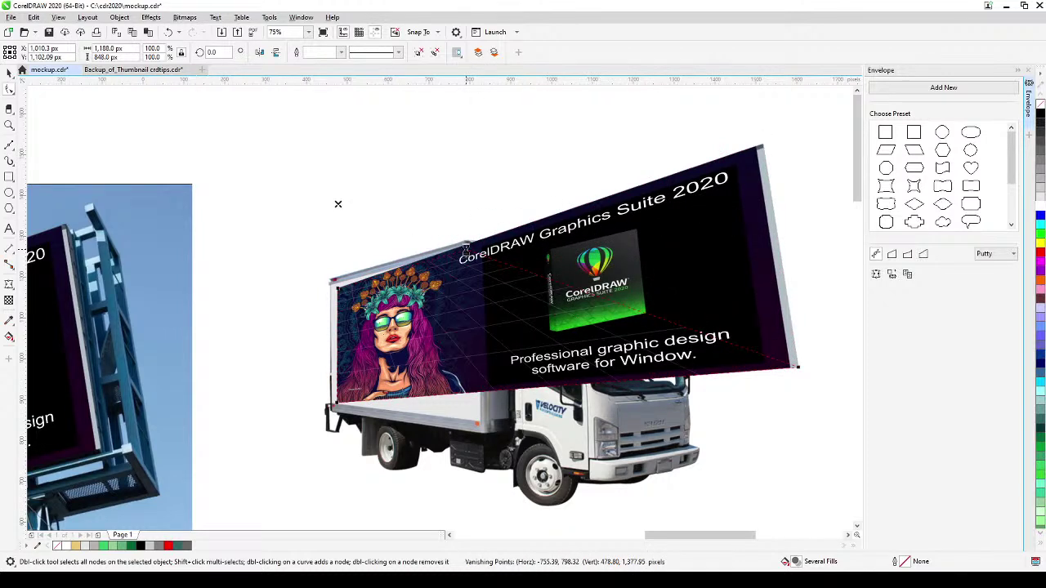
{"action": "left_click_drag", "start_coordinate": [465, 250], "coordinate": [465, 250]}
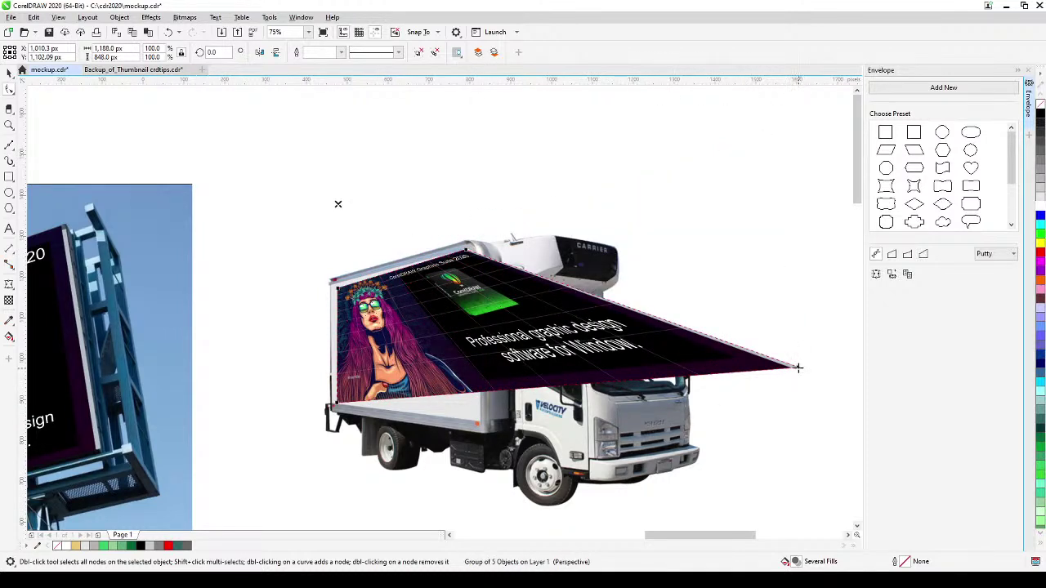
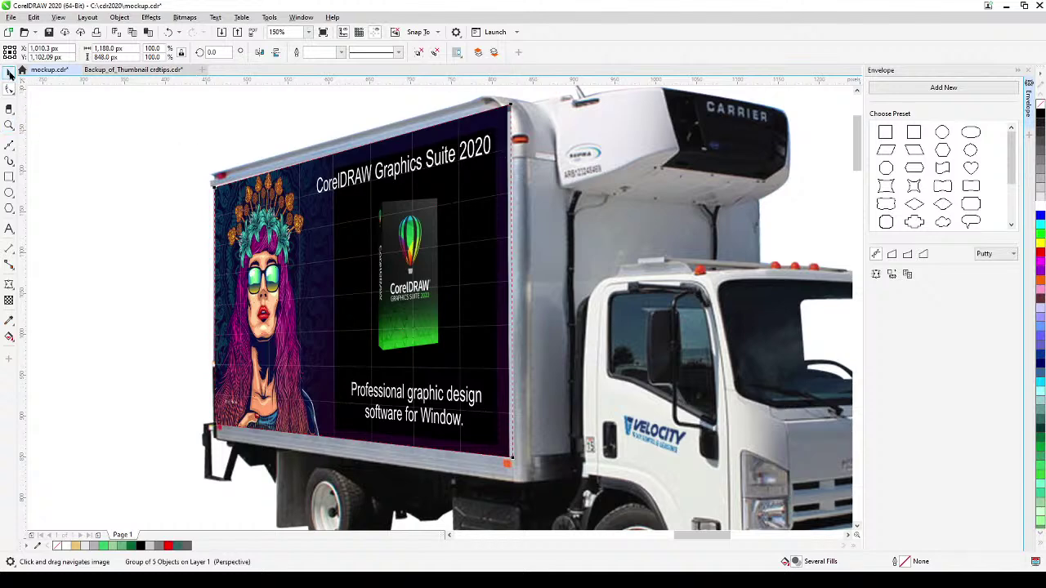
Step: Convert the truck artwork to a 300 dpi RGB Color (24-bit) bitmap with anti-aliasing and a transparent background
{"action": "left_click", "coordinate": [9, 73]}
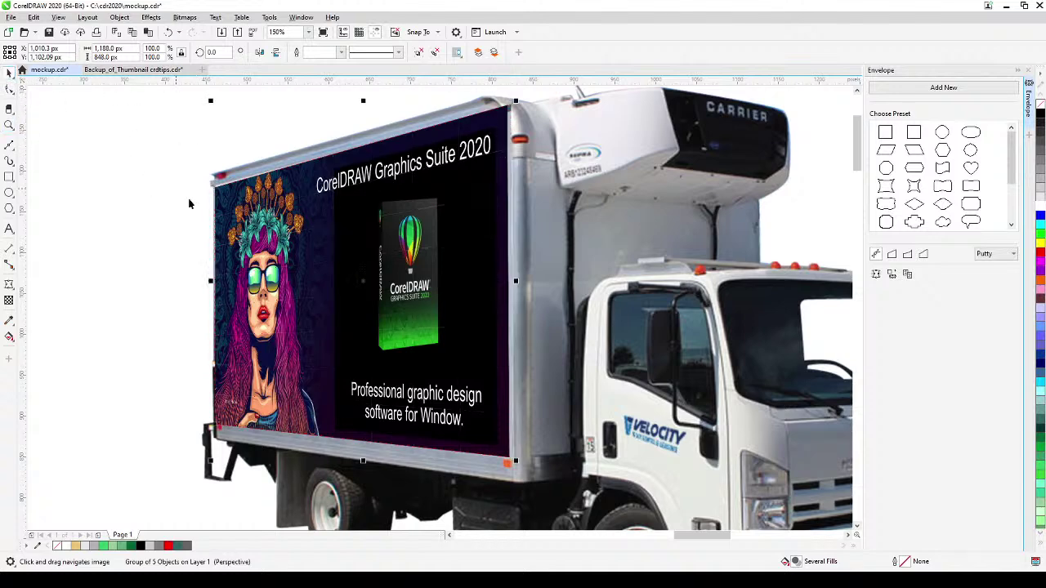
{"action": "left_click", "coordinate": [120, 18]}
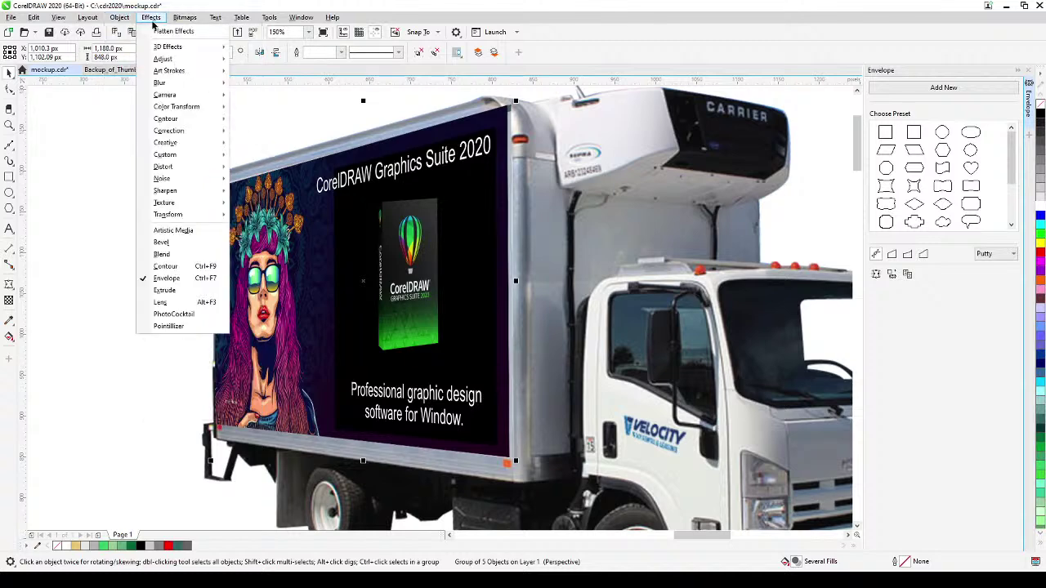
{"action": "left_click", "coordinate": [204, 31]}
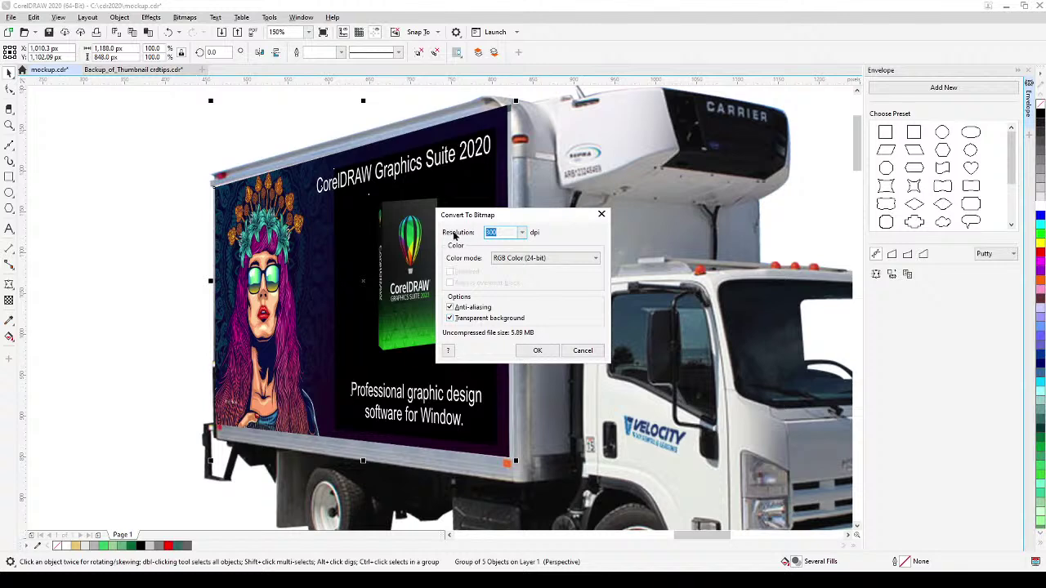
{"action": "left_click", "coordinate": [527, 353]}
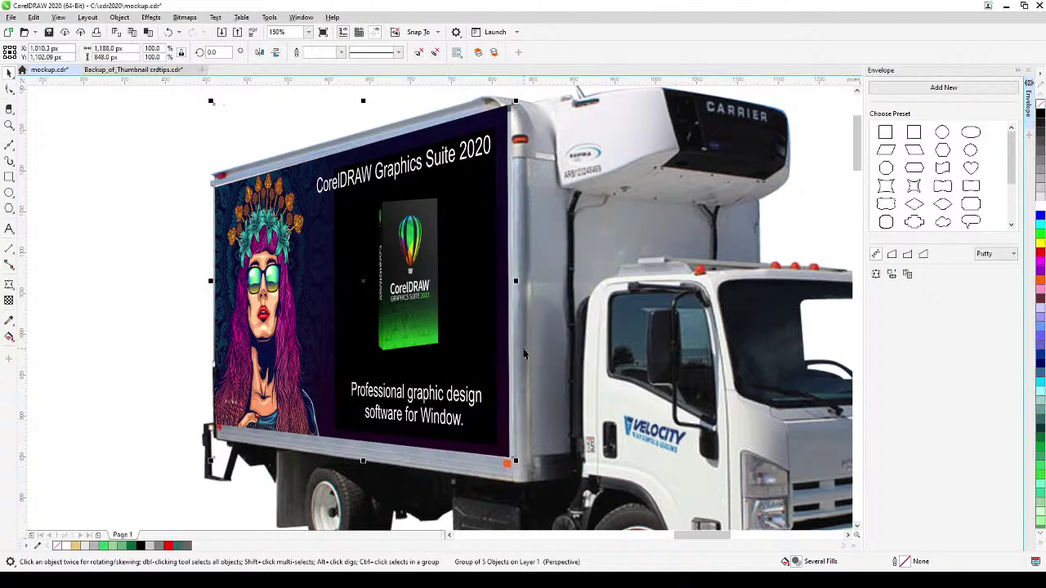
Step: Add a node to the bitmap's top edge and reshape its upper-right corner into a curve following the cargo box's rounded frame
{"action": "left_click", "coordinate": [10, 88]}
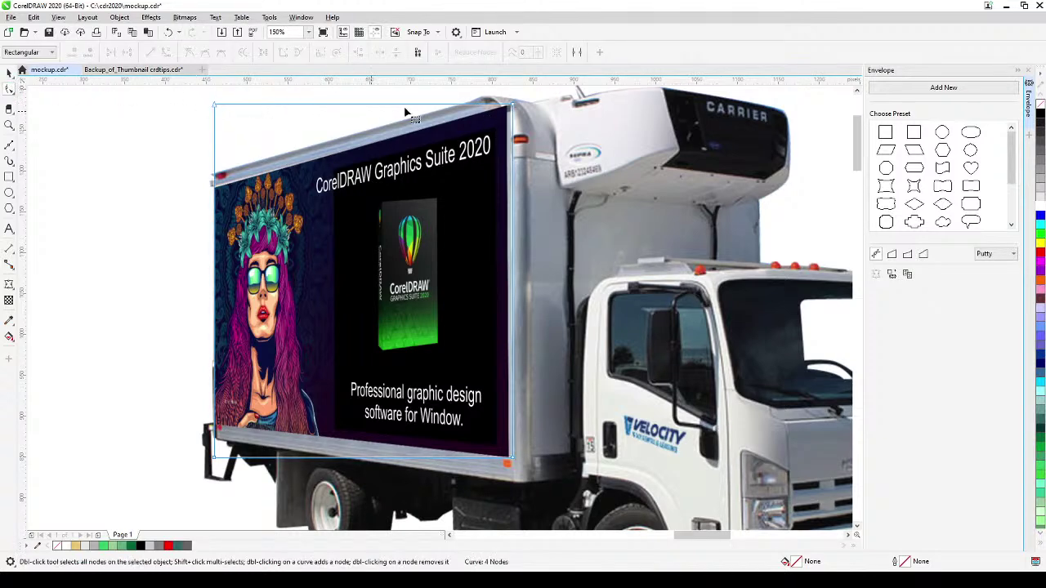
{"action": "double_click", "coordinate": [468, 106]}
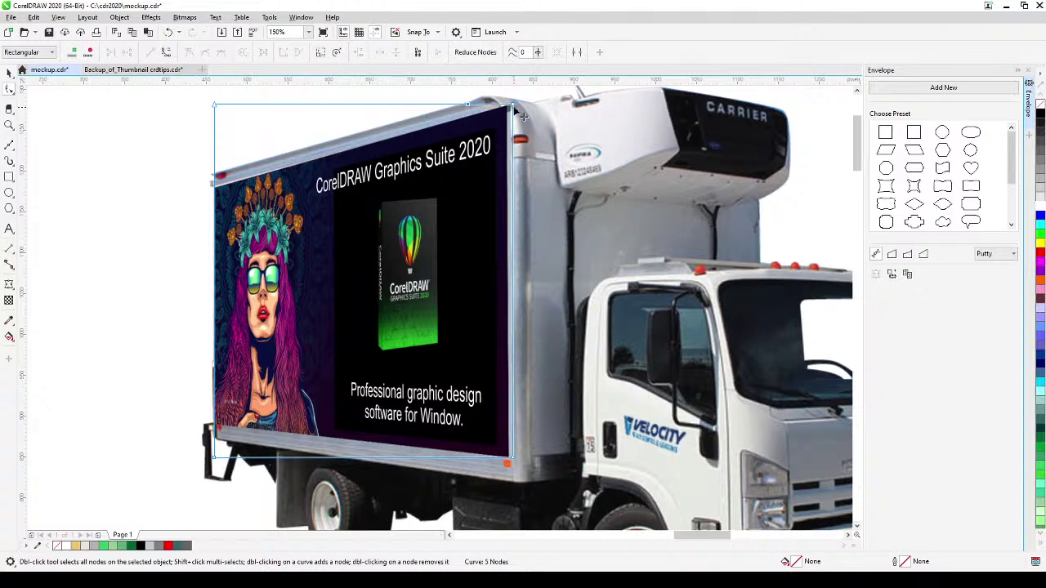
{"action": "scroll", "coordinate": [517, 113], "scroll_direction": "up", "scroll_amount": 3}
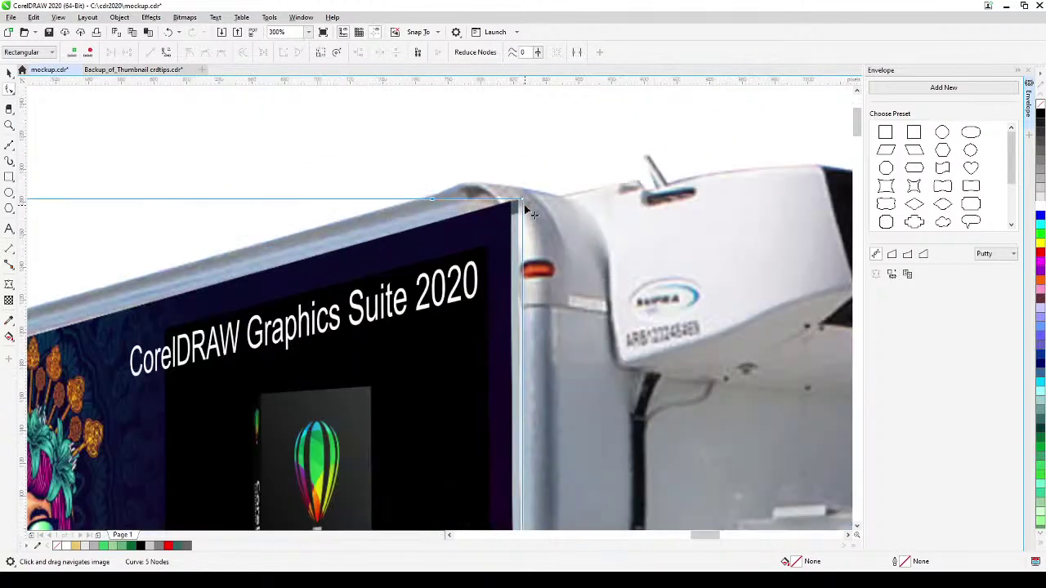
{"action": "left_click_drag", "start_coordinate": [522, 200], "coordinate": [520, 254]}
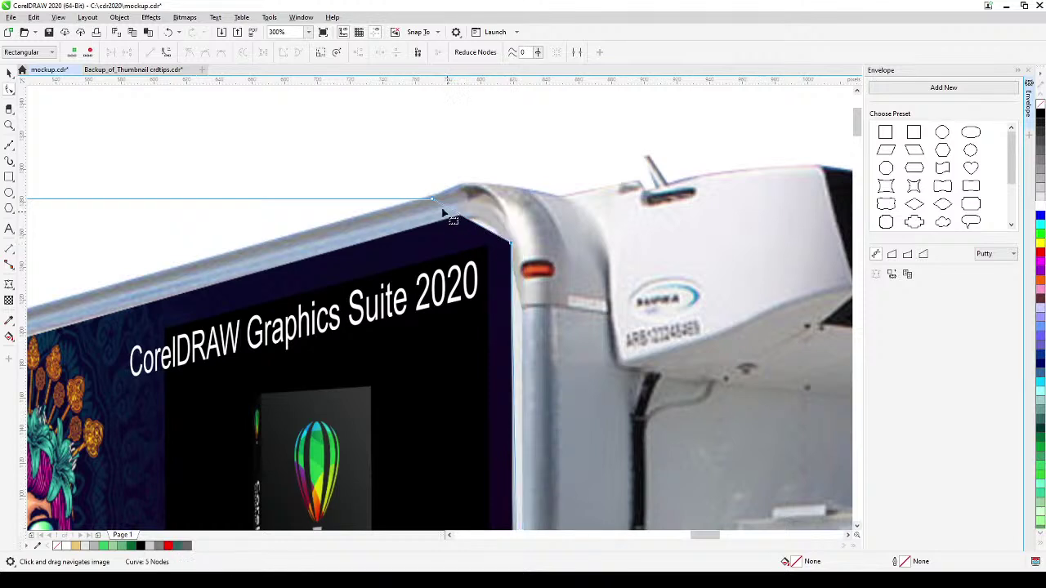
{"action": "left_click_drag", "start_coordinate": [436, 210], "coordinate": [442, 232]}
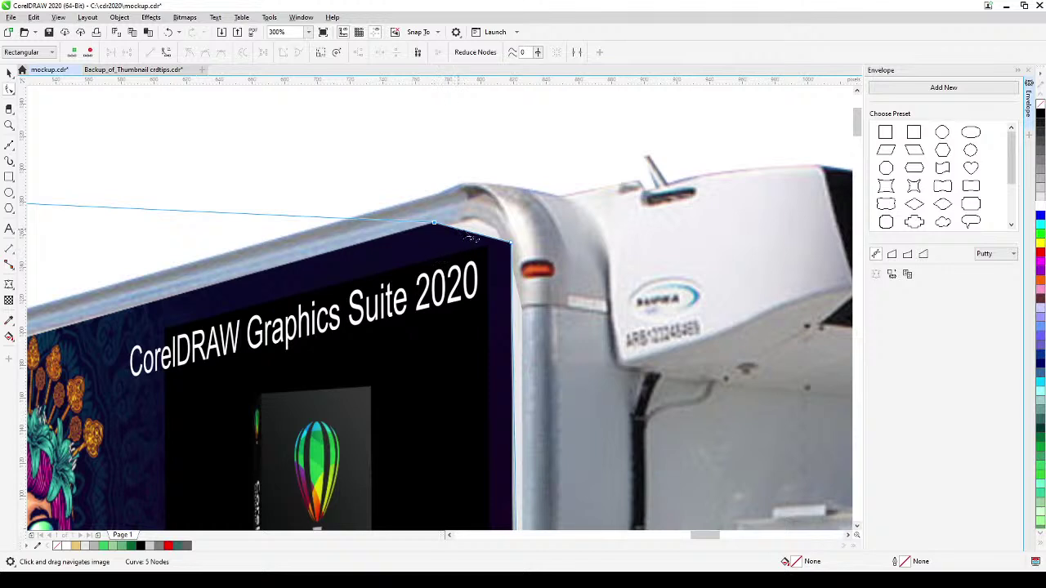
{"action": "left_click", "coordinate": [165, 52]}
{"action": "left_click_drag", "start_coordinate": [466, 226], "coordinate": [496, 220]}
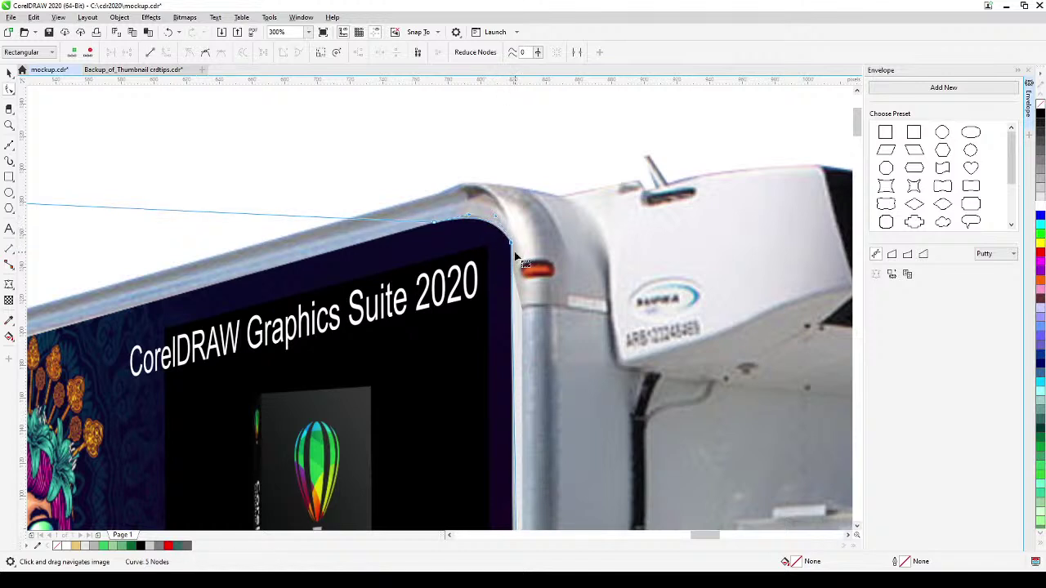
{"action": "scroll", "coordinate": [518, 251], "scroll_direction": "down", "scroll_amount": 2}
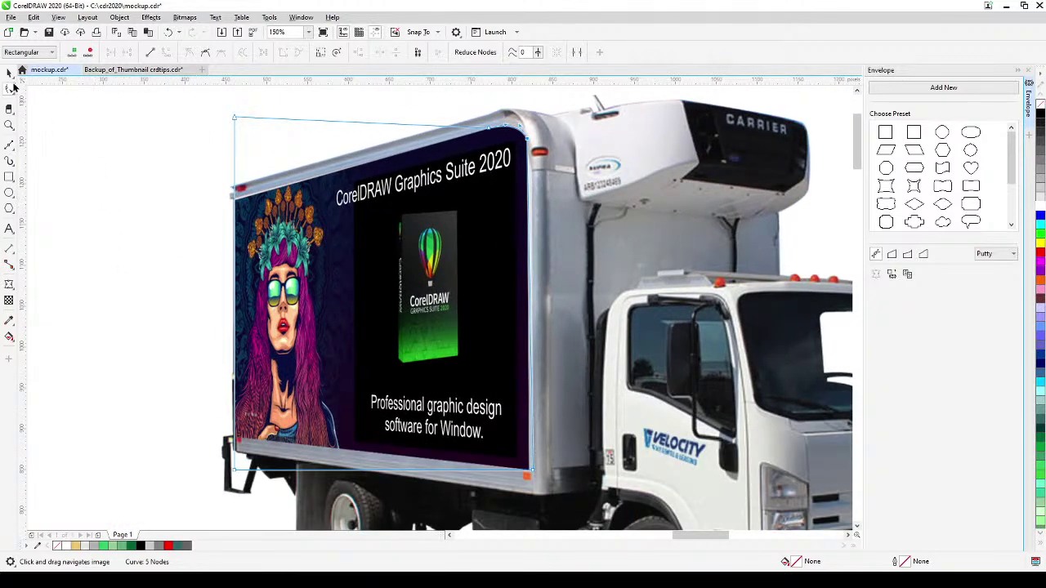
Step: Refine the curve at the truck bitmap's upper-right corner node to match the cargo box's rounded frame, and deselect the bitmap
{"action": "left_click", "coordinate": [9, 73]}
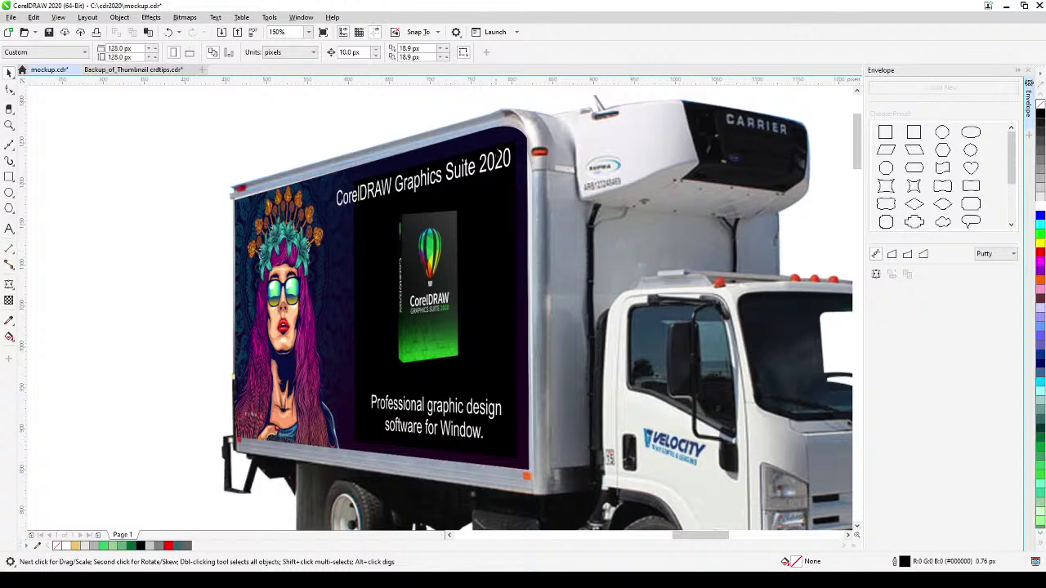
{"action": "left_click", "coordinate": [495, 149]}
{"action": "scroll", "coordinate": [523, 131], "scroll_direction": "up", "scroll_amount": 3}
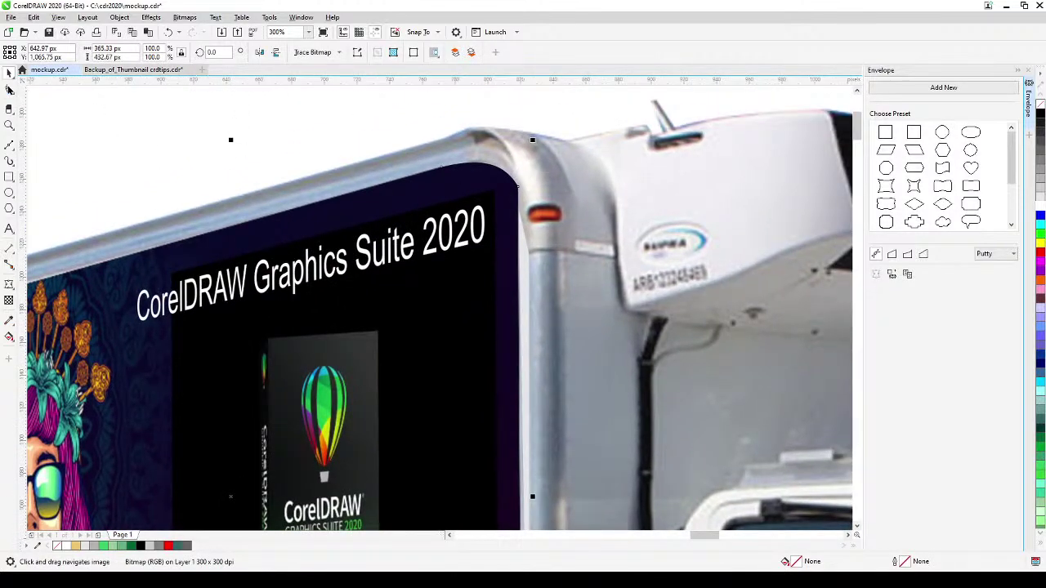
{"action": "key", "text": "F10"}
{"action": "left_click", "coordinate": [518, 187]}
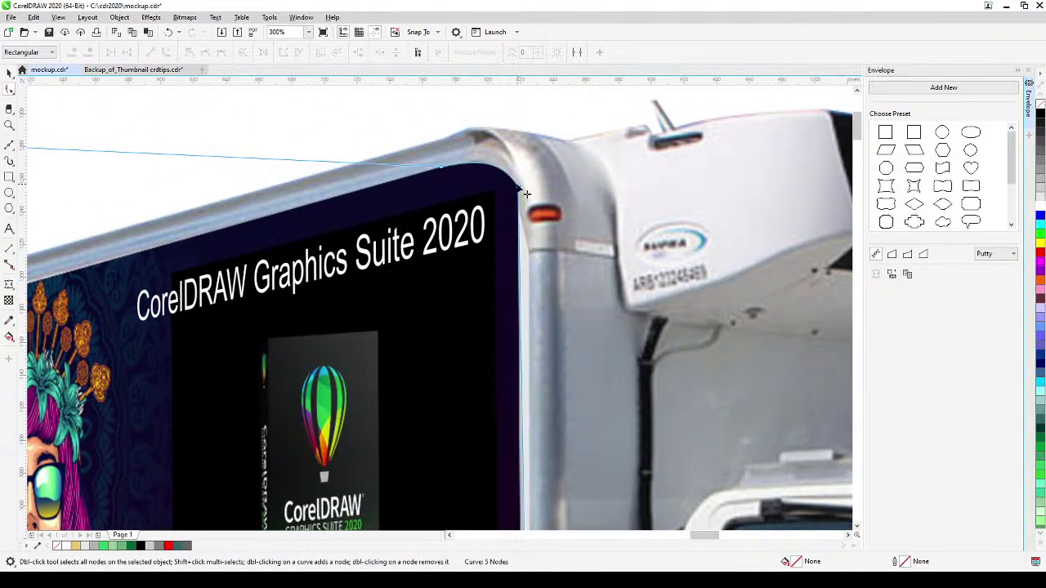
{"action": "left_click_drag", "start_coordinate": [518, 188], "coordinate": [506, 154]}
{"action": "scroll", "coordinate": [511, 219], "scroll_direction": "down", "scroll_amount": 2}
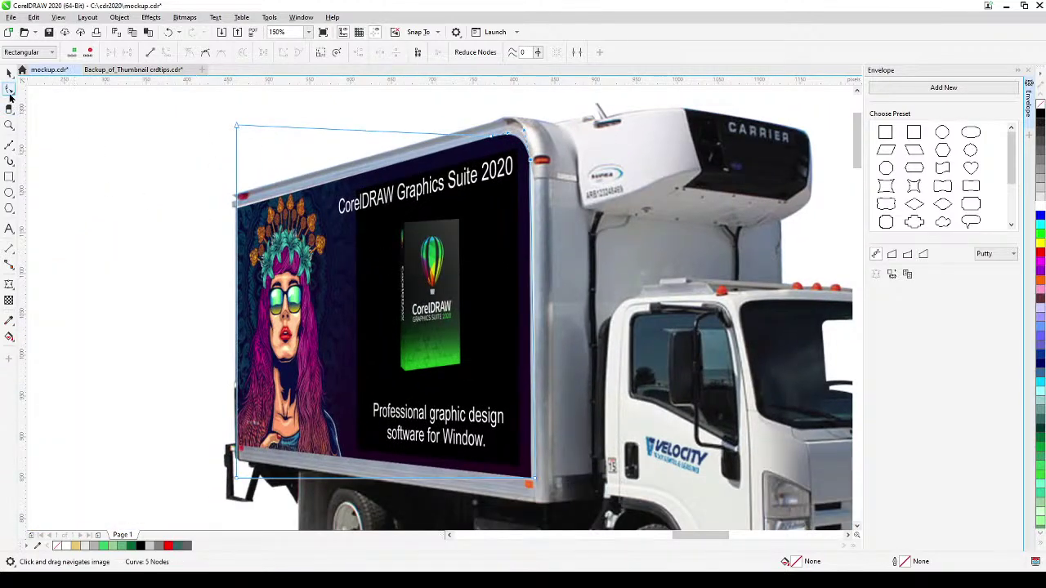
{"action": "left_click", "coordinate": [9, 73]}
{"action": "left_click", "coordinate": [122, 201]}
Step: Review the fitted artwork on the truck, billboard, pillar, roll-up banner and both mugs across the drawing
{"action": "scroll", "coordinate": [122, 201], "scroll_direction": "down", "scroll_amount": 2}
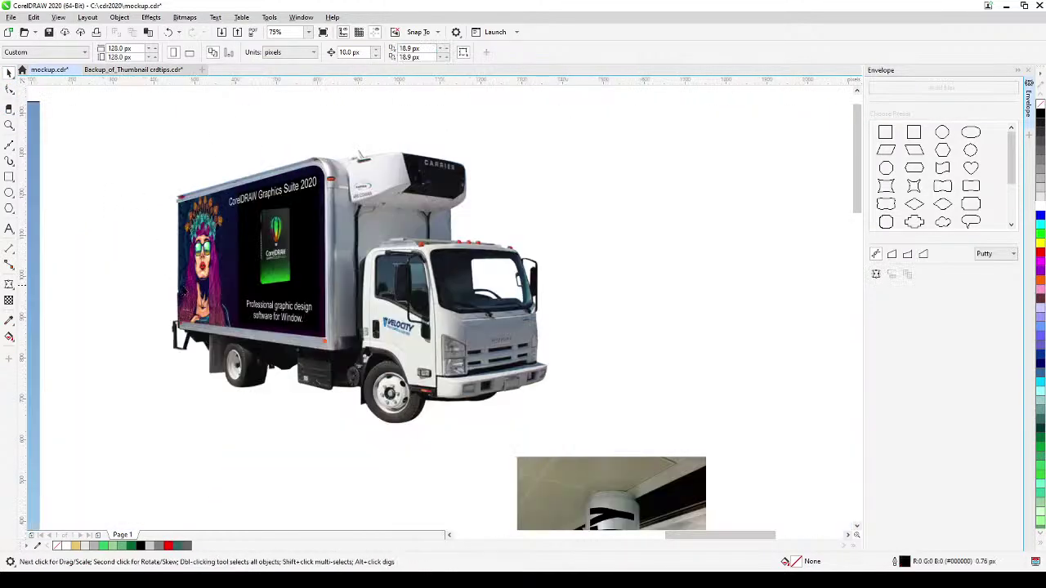
{"action": "scroll", "coordinate": [185, 287], "scroll_direction": "down", "scroll_amount": 2}
{"action": "left_click_drag", "start_coordinate": [352, 397], "coordinate": [462, 377]}
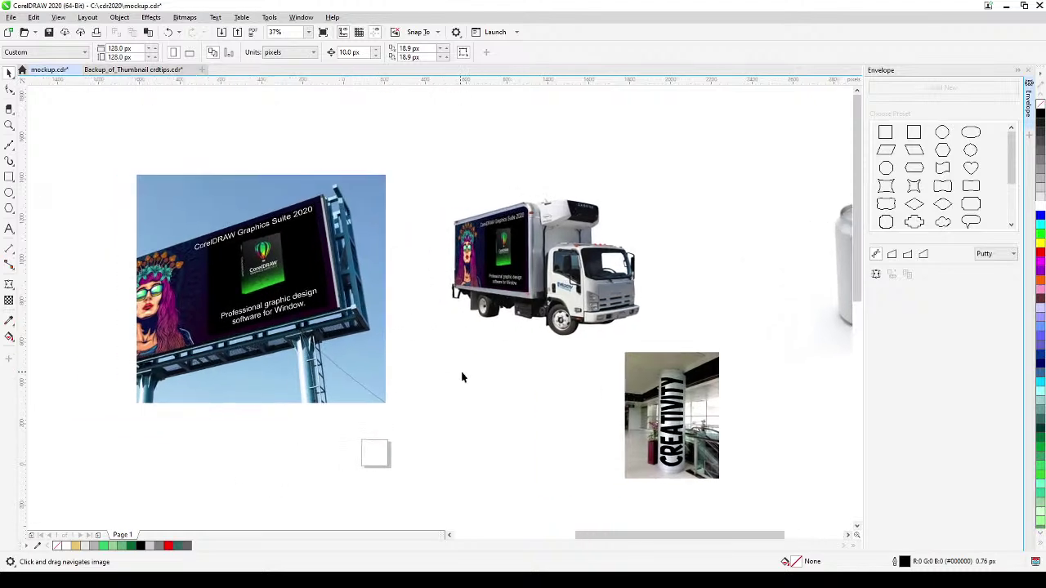
{"action": "left_click_drag", "start_coordinate": [238, 354], "coordinate": [404, 350]}
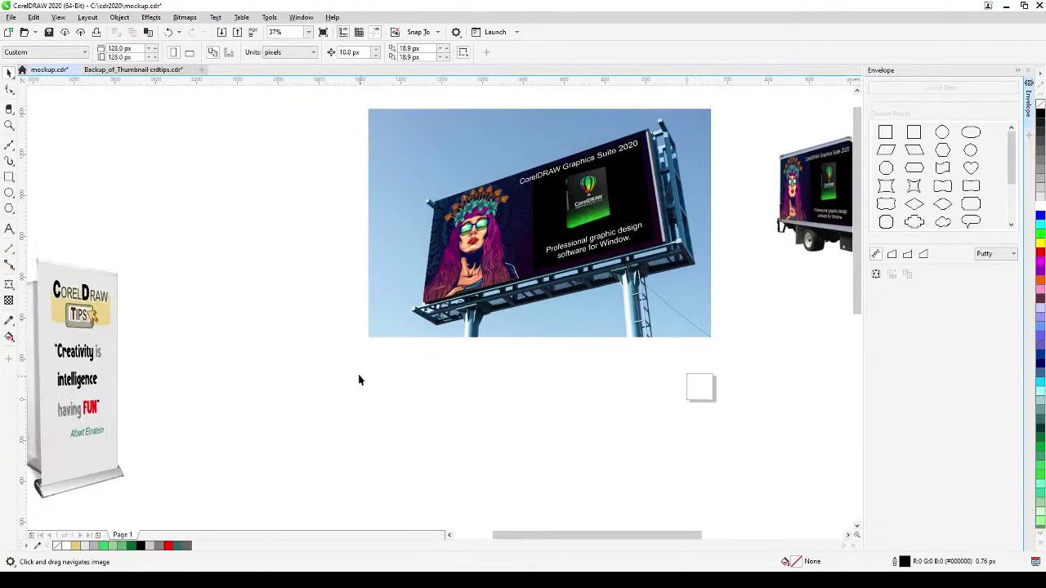
{"action": "scroll", "coordinate": [357, 380], "scroll_direction": "down", "scroll_amount": 1}
{"action": "left_click_drag", "start_coordinate": [357, 387], "coordinate": [348, 284]}
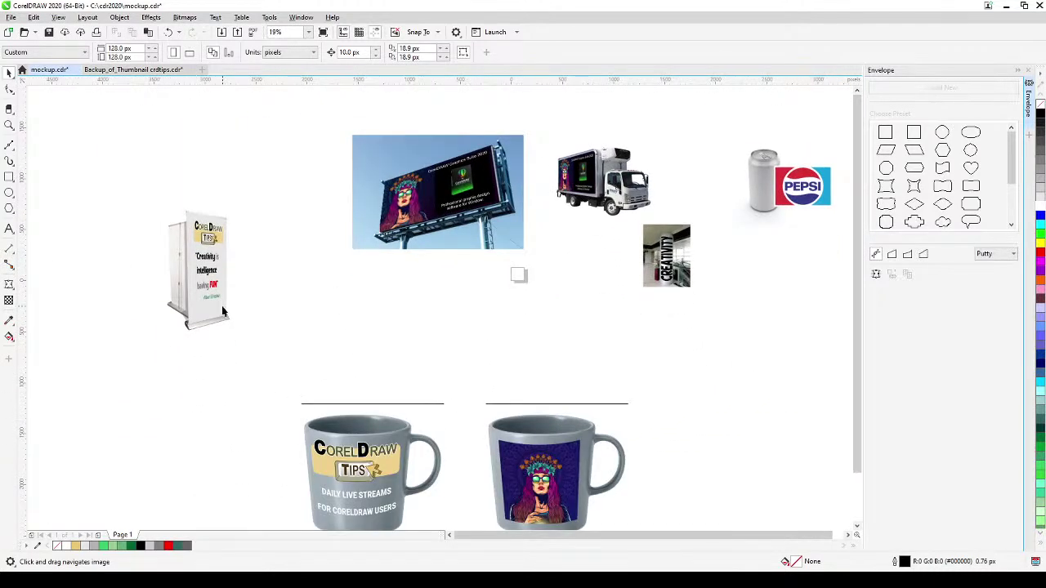
{"action": "scroll", "coordinate": [485, 362], "scroll_direction": "down", "scroll_amount": 2}
{"action": "scroll", "coordinate": [485, 367], "scroll_direction": "up", "scroll_amount": 1}
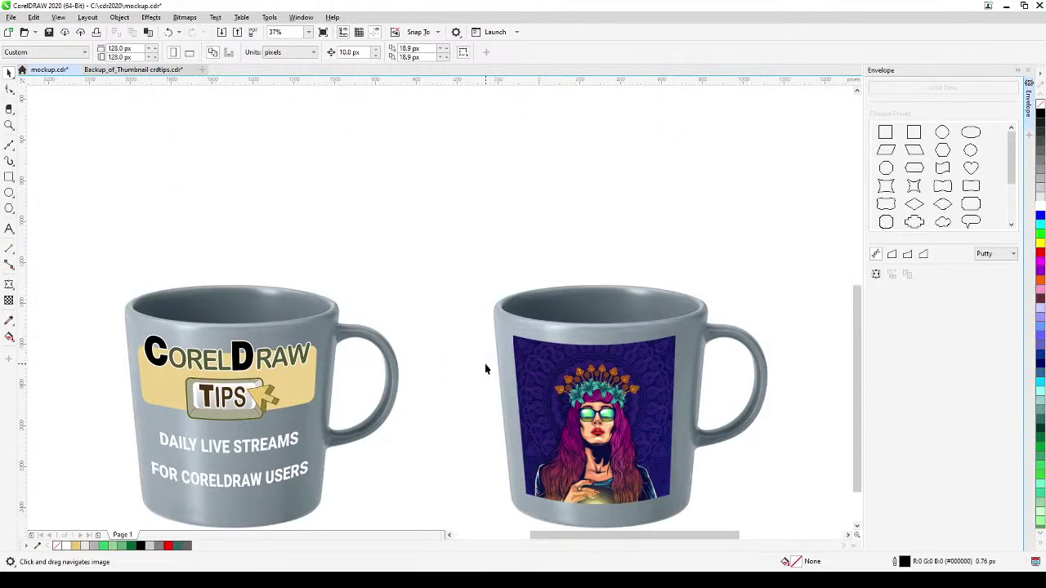
{"action": "left_click_drag", "start_coordinate": [485, 366], "coordinate": [509, 256]}
{"action": "scroll", "coordinate": [603, 331], "scroll_direction": "down", "scroll_amount": 1}
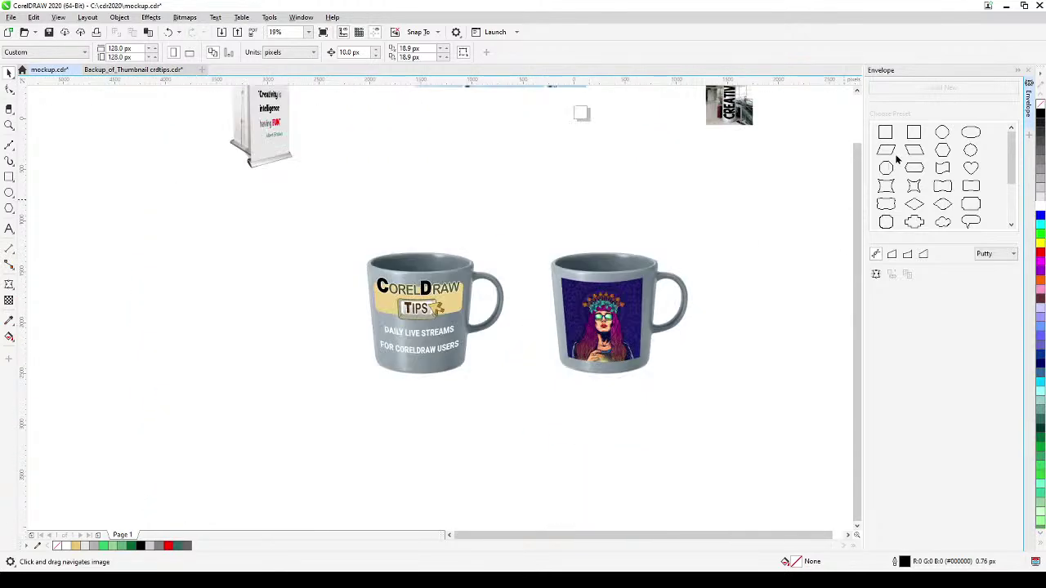
{"action": "scroll", "coordinate": [643, 225], "scroll_direction": "up", "scroll_amount": 1}
{"action": "left_click_drag", "start_coordinate": [607, 259], "coordinate": [566, 229]}
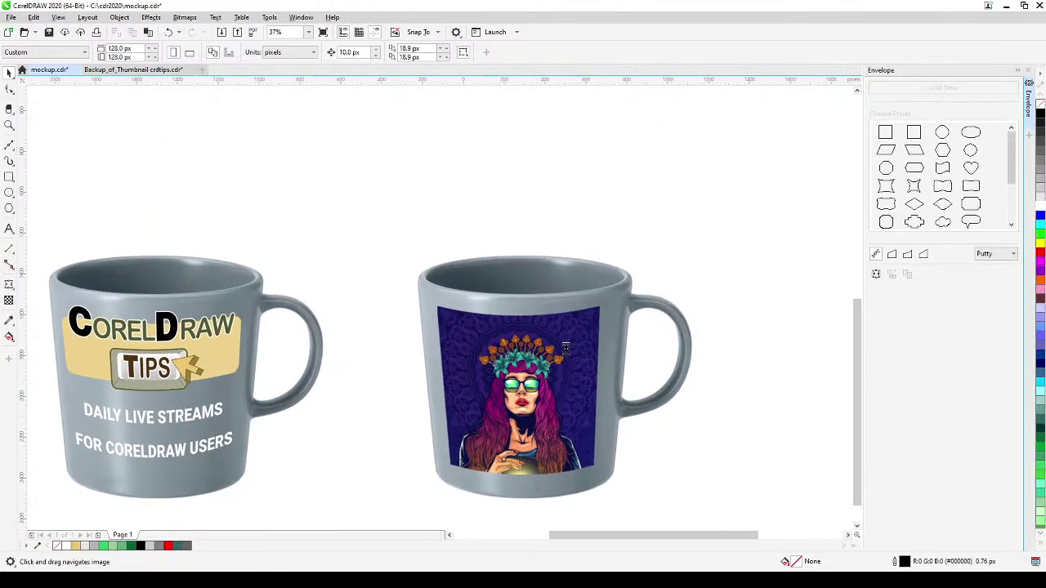
{"action": "scroll", "coordinate": [566, 347], "scroll_direction": "up", "scroll_amount": 1}
{"action": "scroll", "coordinate": [561, 352], "scroll_direction": "down", "scroll_amount": 1}
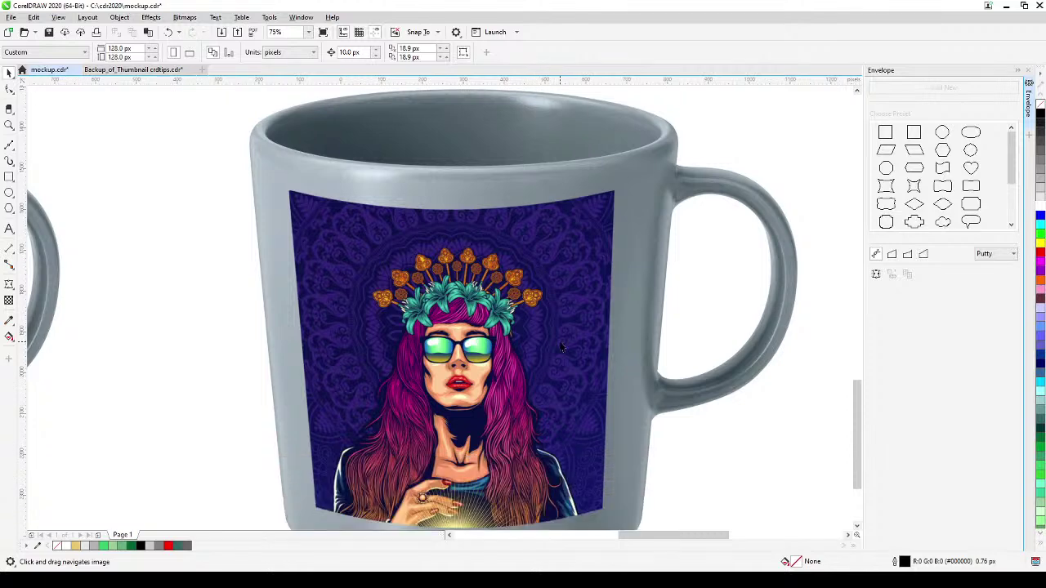
{"action": "scroll", "coordinate": [552, 350], "scroll_direction": "down", "scroll_amount": 1}
{"action": "left_click_drag", "start_coordinate": [408, 369], "coordinate": [531, 376]}
{"action": "scroll", "coordinate": [543, 297], "scroll_direction": "down", "scroll_amount": 1}
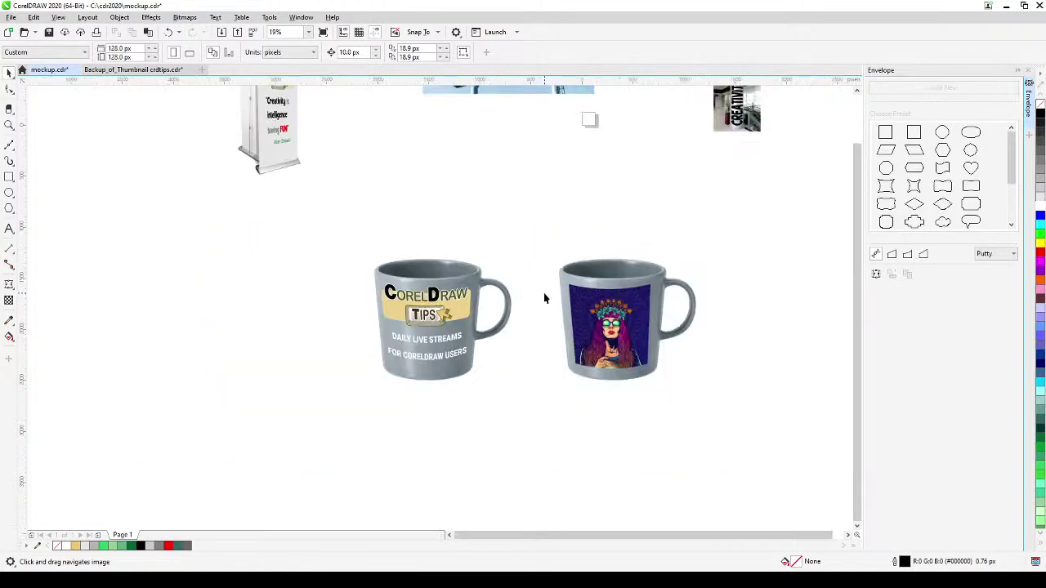
Step: Collapse the Envelope docker to make more room for viewing the billboard mockup
{"action": "left_click_drag", "start_coordinate": [564, 255], "coordinate": [582, 352]}
{"action": "left_click_drag", "start_coordinate": [559, 201], "coordinate": [462, 347]}
{"action": "scroll", "coordinate": [516, 266], "scroll_direction": "up", "scroll_amount": 2}
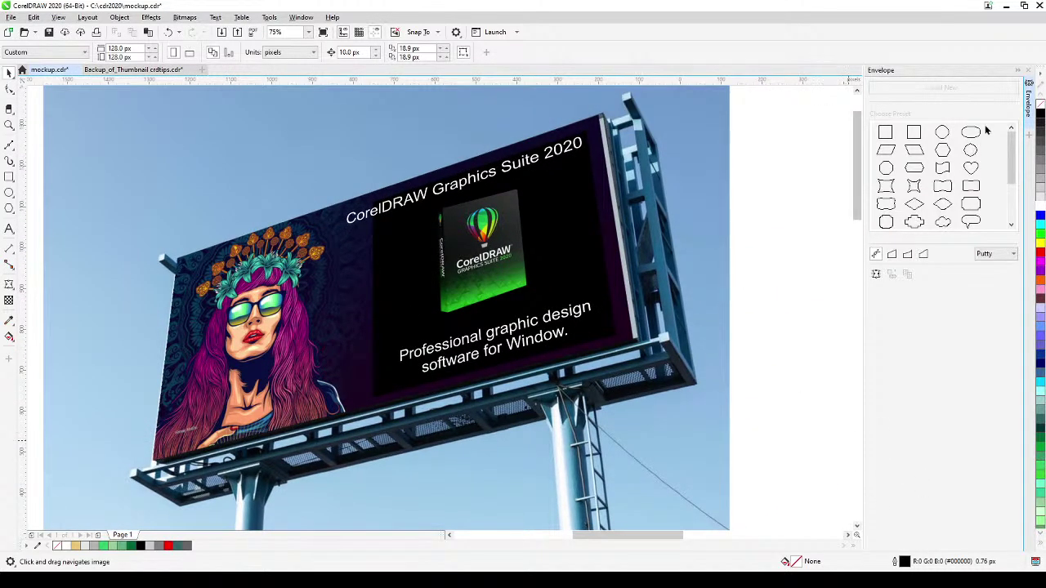
{"action": "left_click", "coordinate": [1029, 81]}
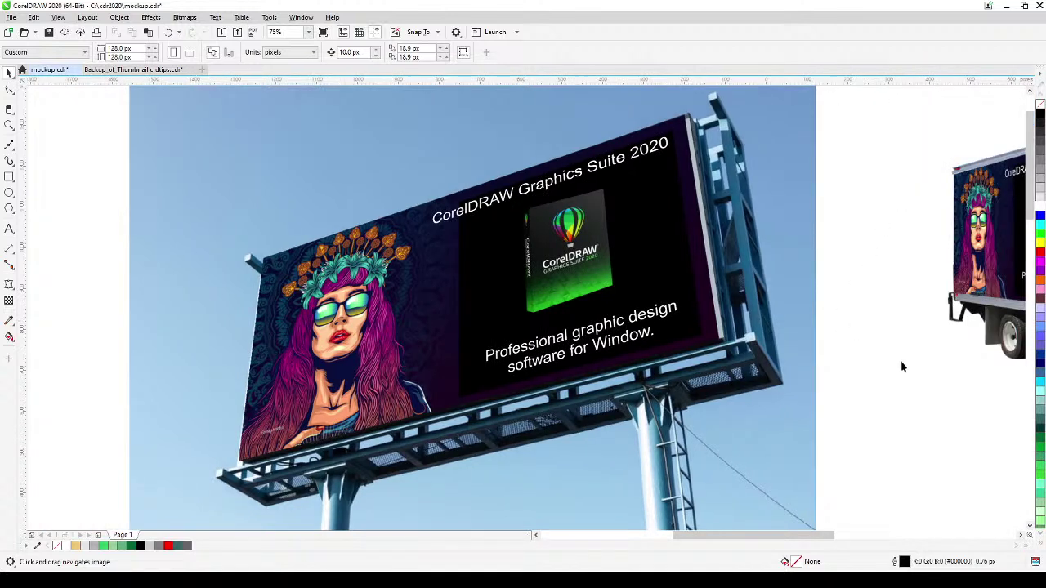